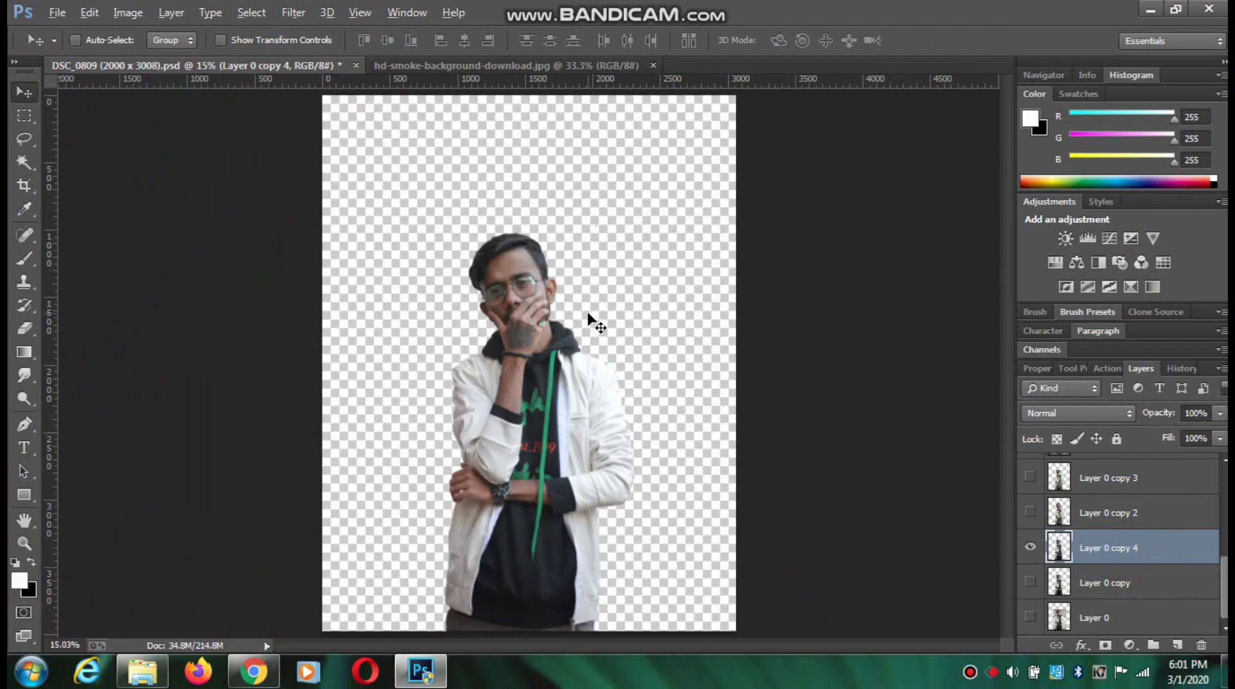
Open the Camera Raw filter on the cutout man's layer, setting Clarity to +78 and Shadows to +100.
scroll(587, 322, down, 1)
click(294, 12)
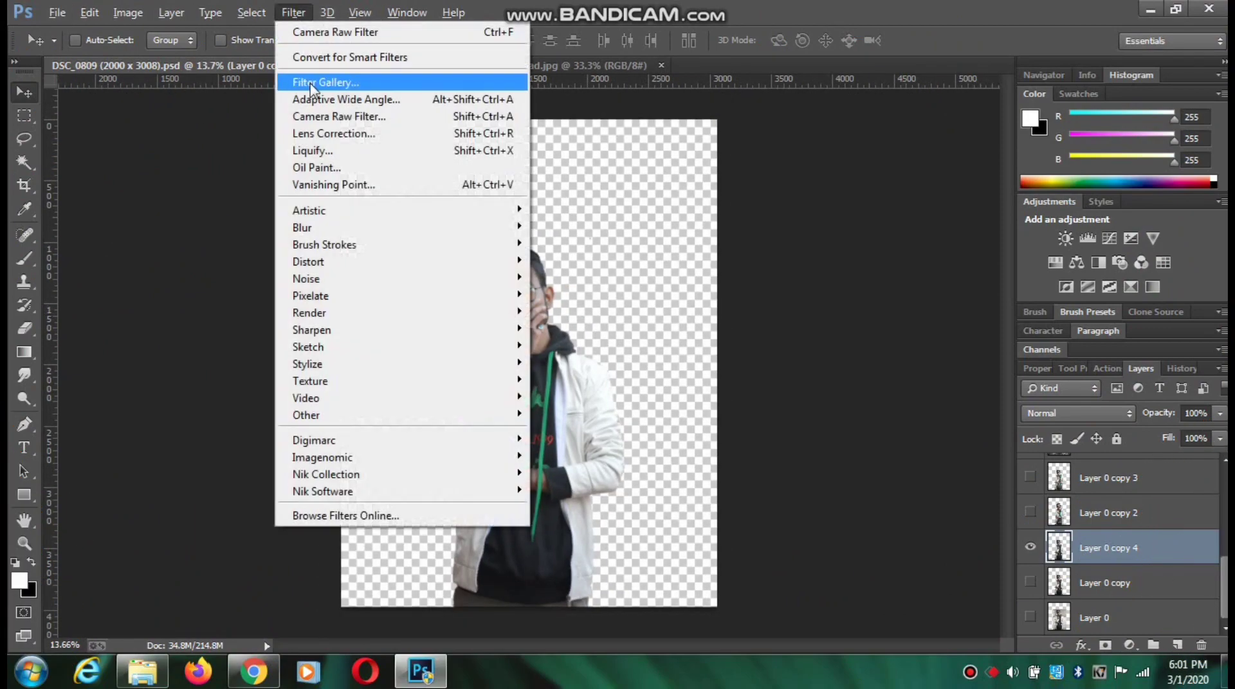
click(313, 115)
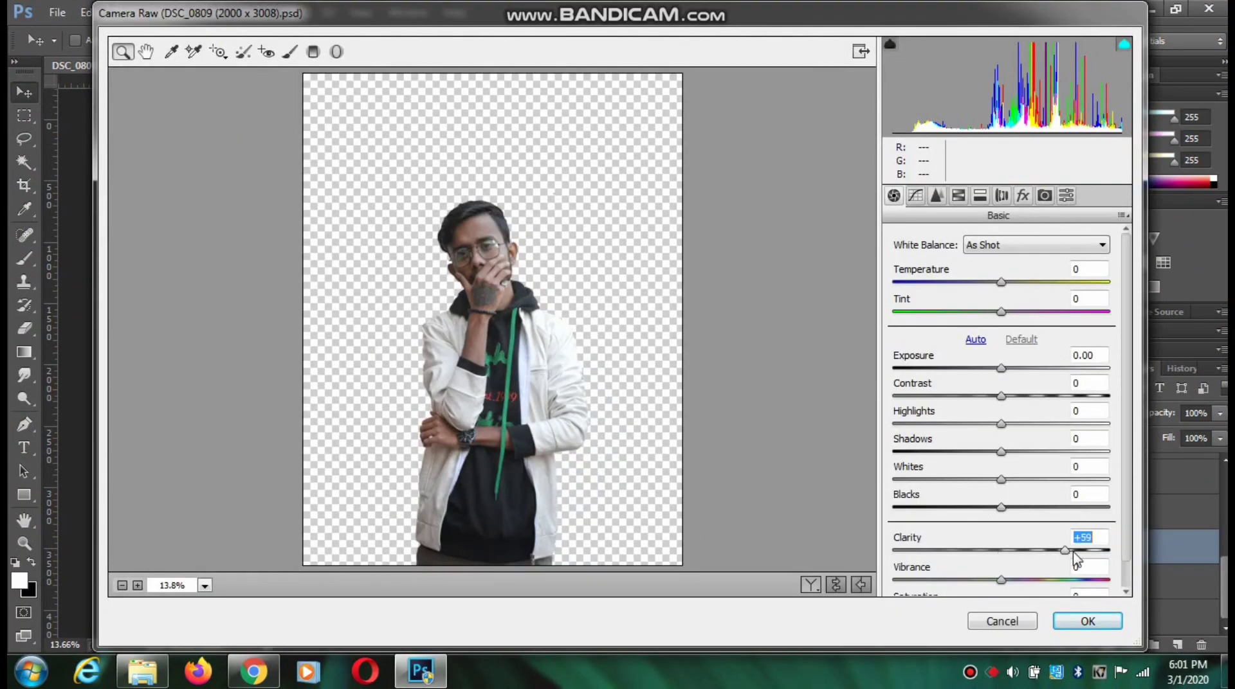
drag(1074, 552, 1086, 551)
drag(1080, 454, 1104, 457)
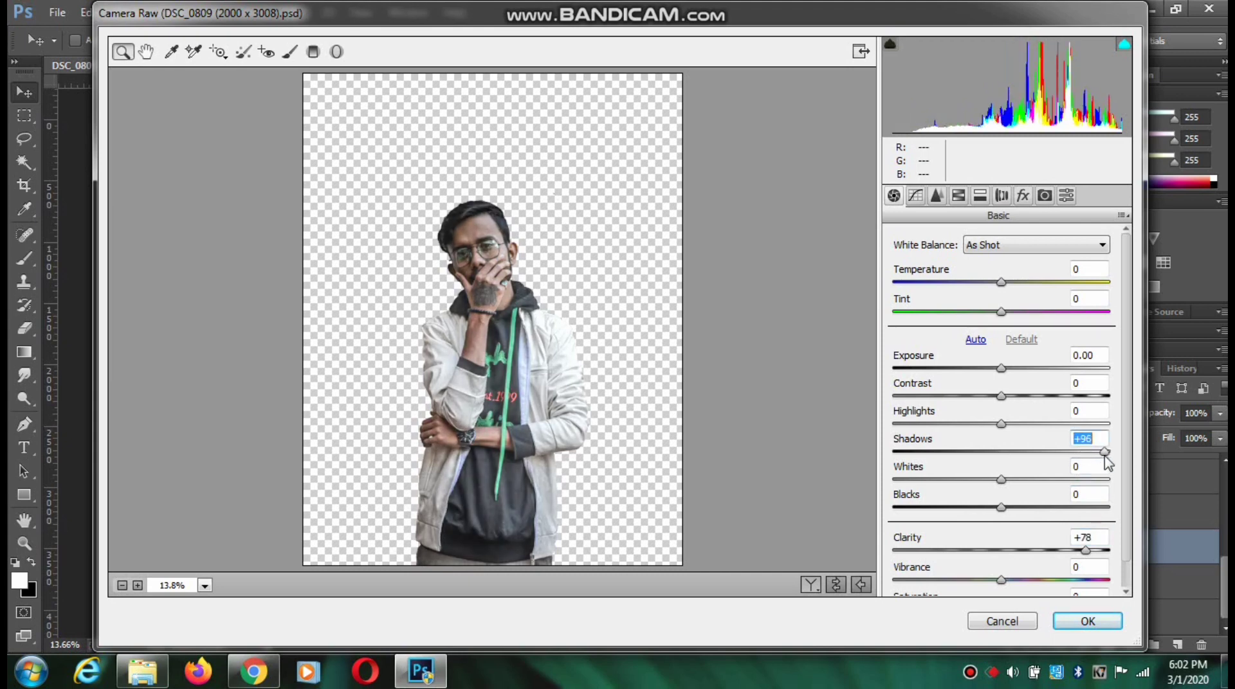
Set Highlights to -45, Contrast to +17, Exposure to +0.20 and Temperature to +2 in the Camera Raw filter.
drag(1001, 424, 957, 436)
mouse_move(1001, 396)
mouse_down()
mouse_move(1018, 396)
mouse_move(1006, 373)
mouse_up()
click(1082, 270)
text(2)
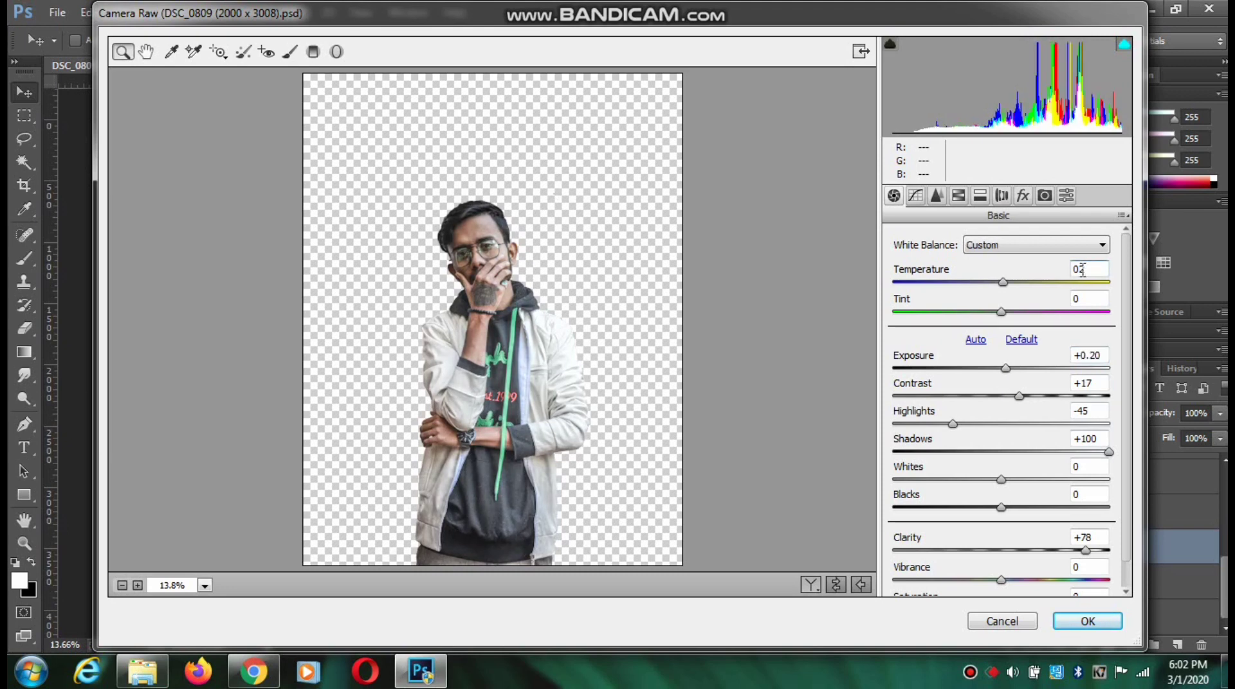
Set Whites to -23, Blacks to -8 and Vibrance to +16 in the basic adjustments.
click(975, 479)
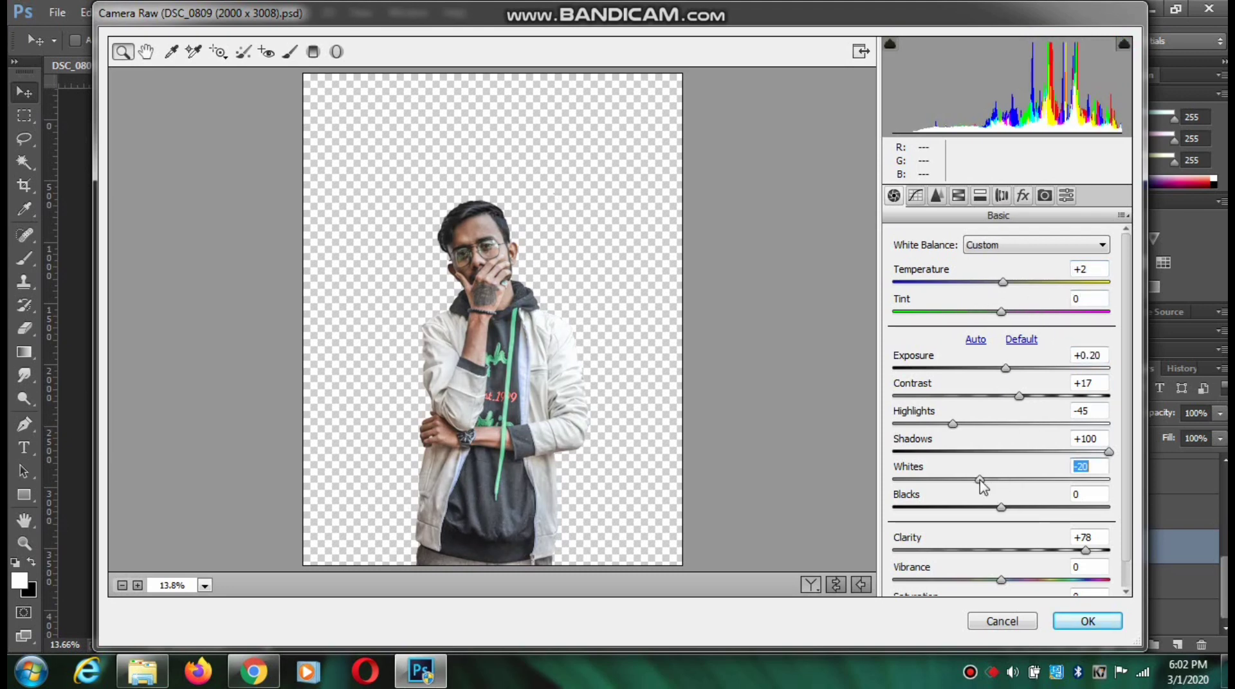
click(992, 506)
click(1018, 580)
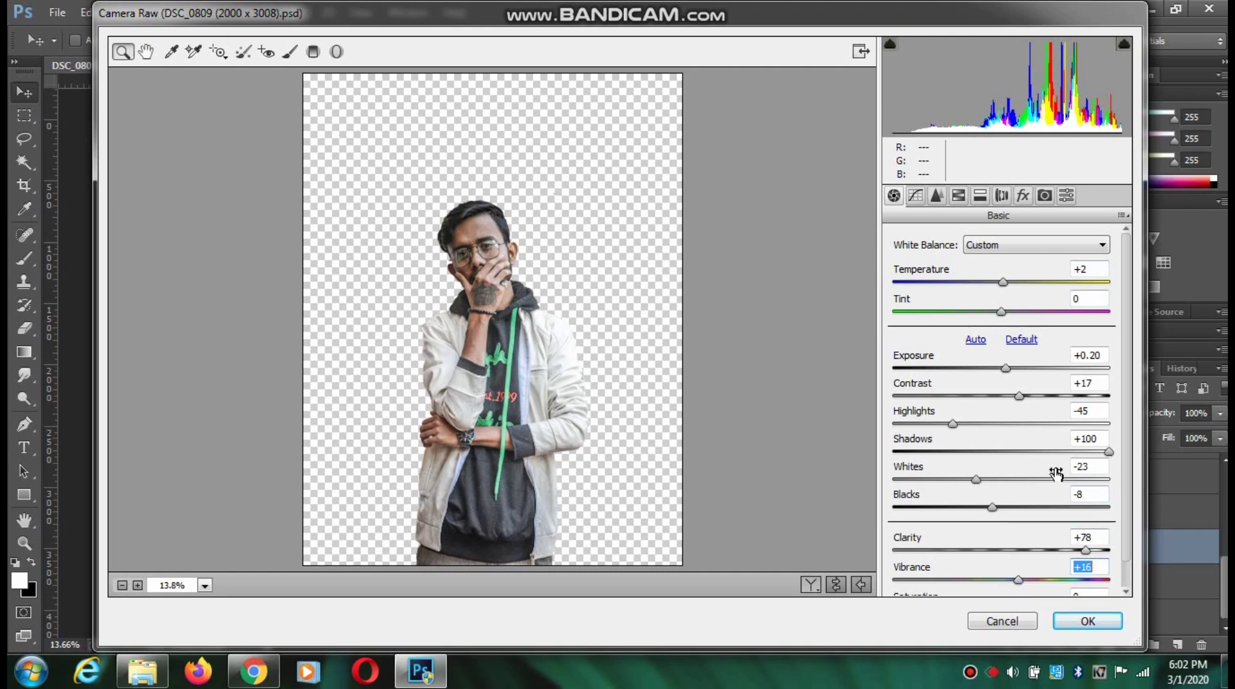
Raise the luminance of the Oranges moderately and the Reds slightly in the HSL adjustments.
click(958, 195)
drag(1024, 353, 1039, 353)
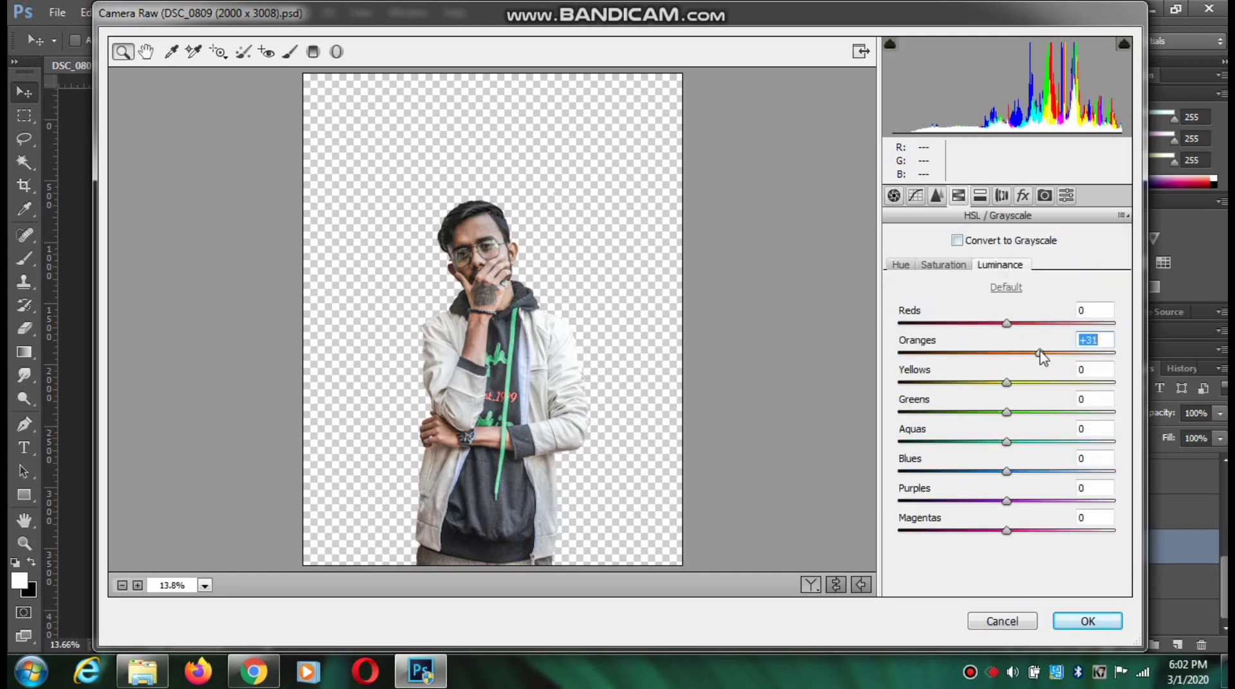
click(1017, 324)
click(1031, 353)
Lower the Oranges saturation to -6 and the Reds saturation slightly, and set the Oranges hue to +11.
click(958, 265)
click(1000, 353)
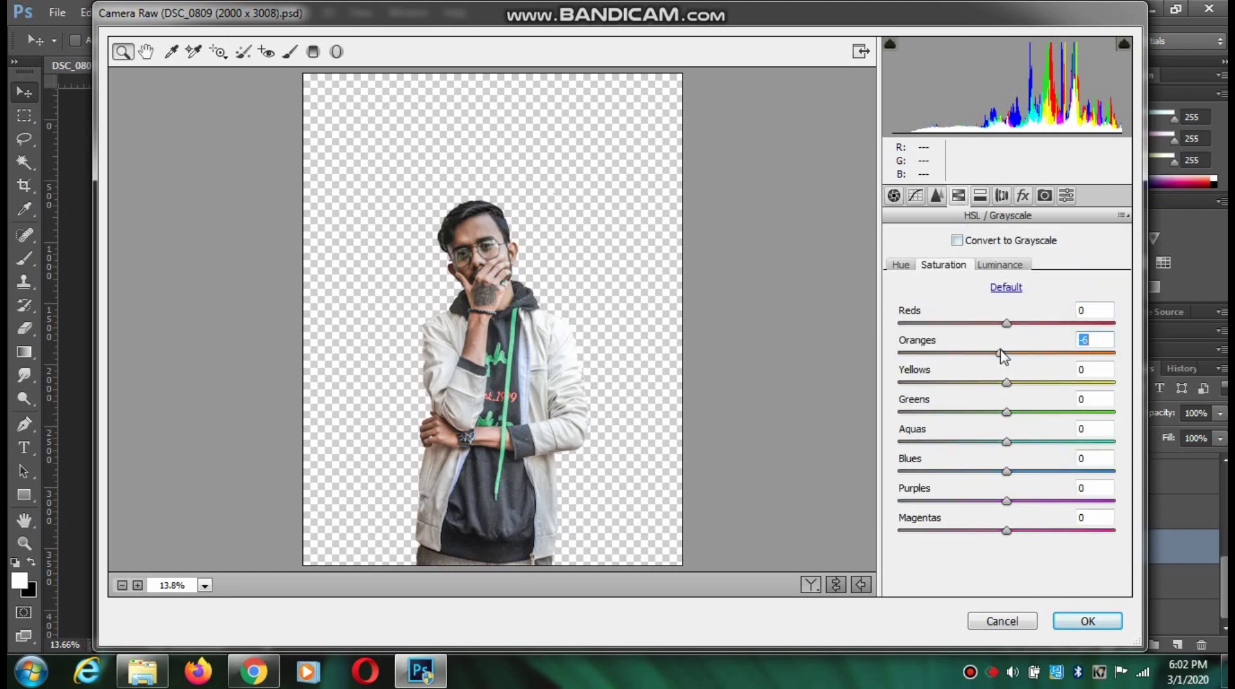
click(1001, 324)
click(900, 265)
click(1018, 353)
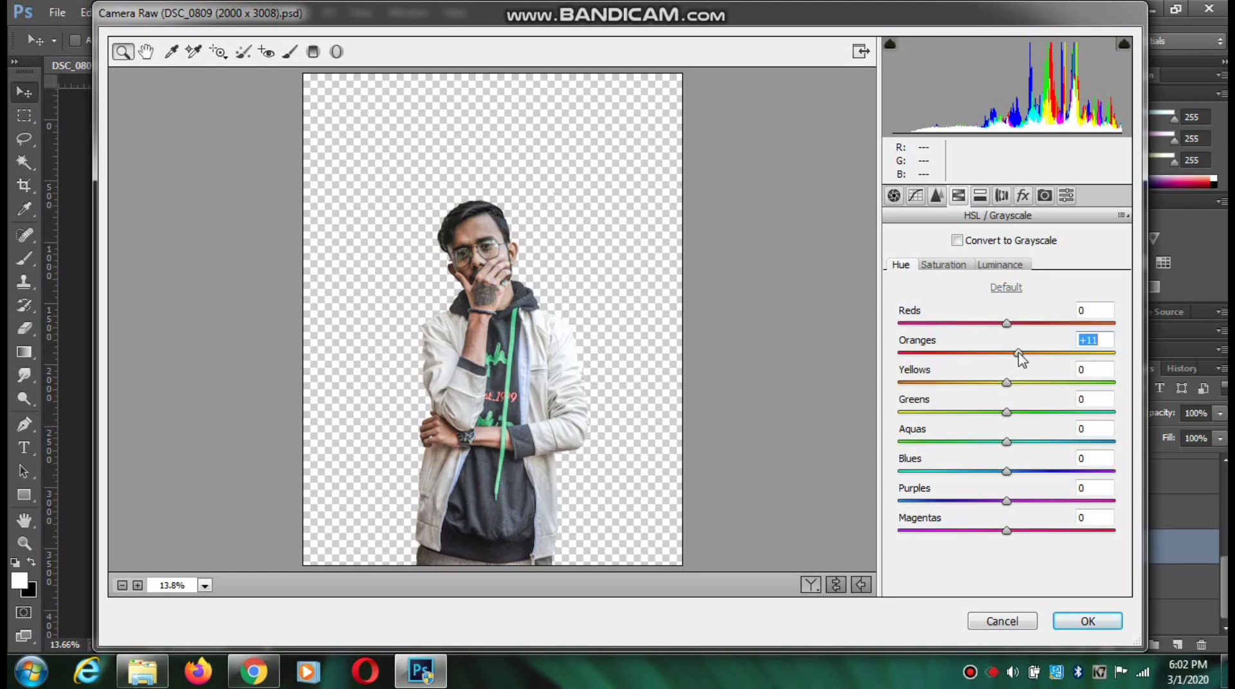
Set Whites to -29 and Blacks to -9 in the basic adjustments and apply the Camera Raw filter.
click(893, 196)
click(969, 479)
click(990, 507)
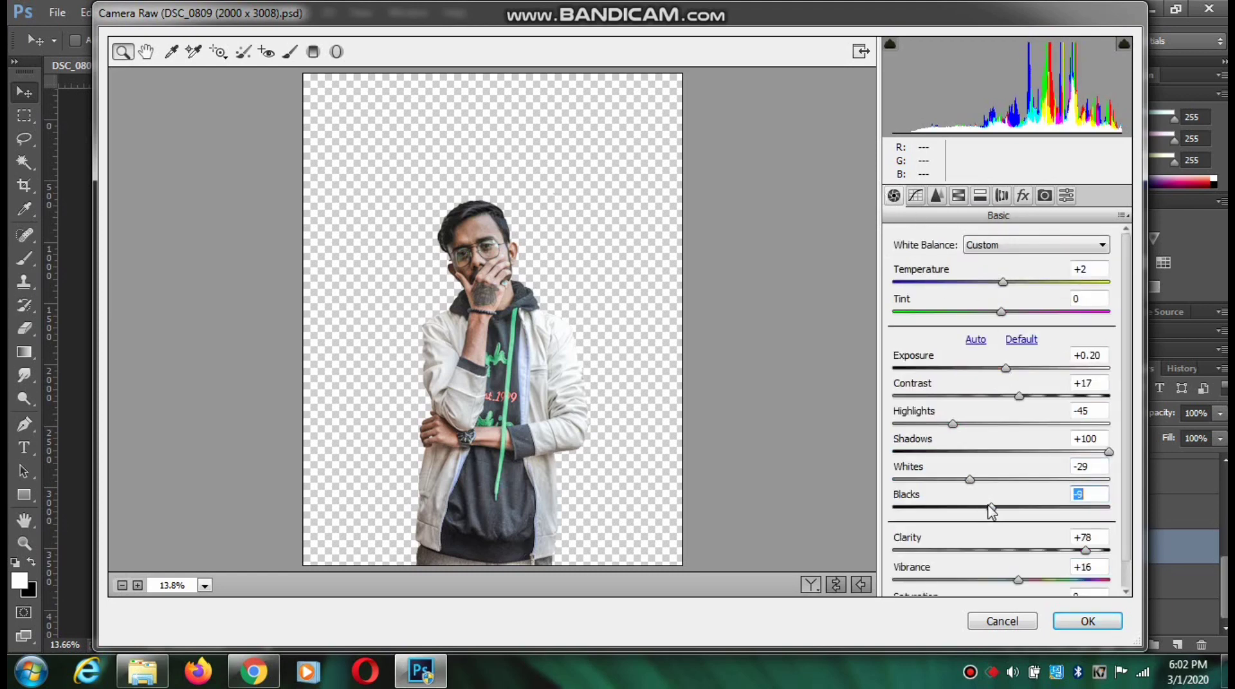
click(1086, 621)
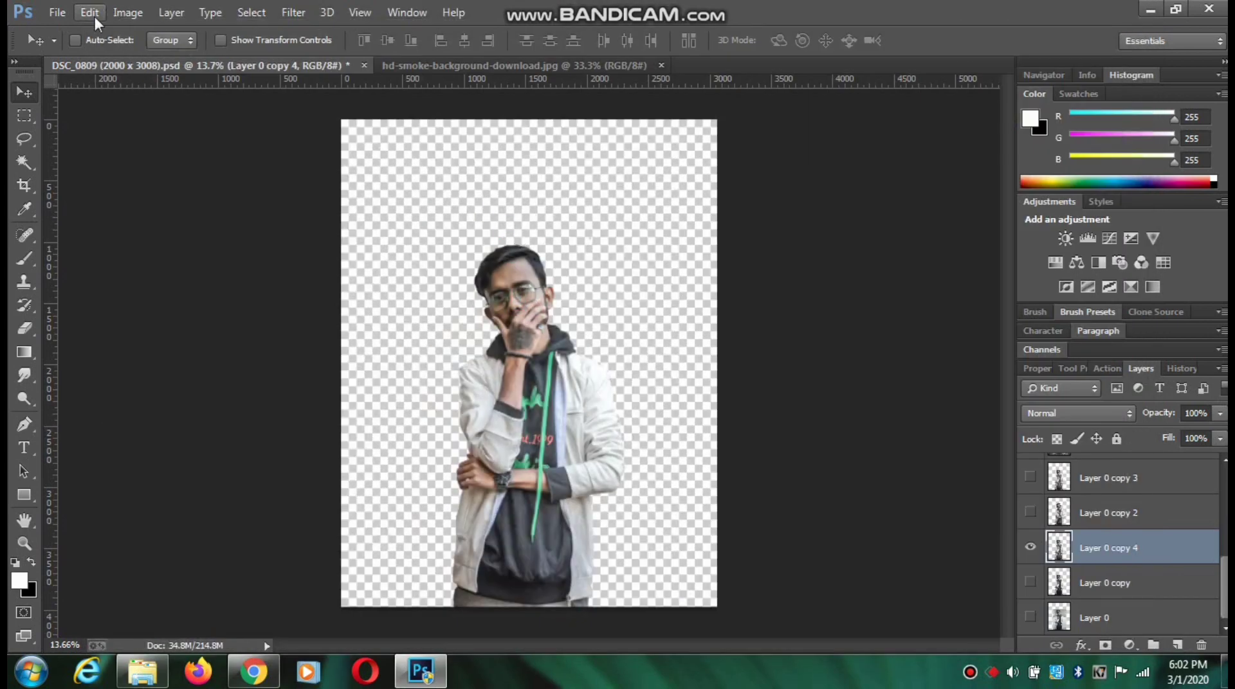
Open hd-smoke-background-download.jpg and copy its image into the DSC_0809 portrait document as a new layer.
click(58, 12)
click(67, 47)
click(325, 270)
click(467, 400)
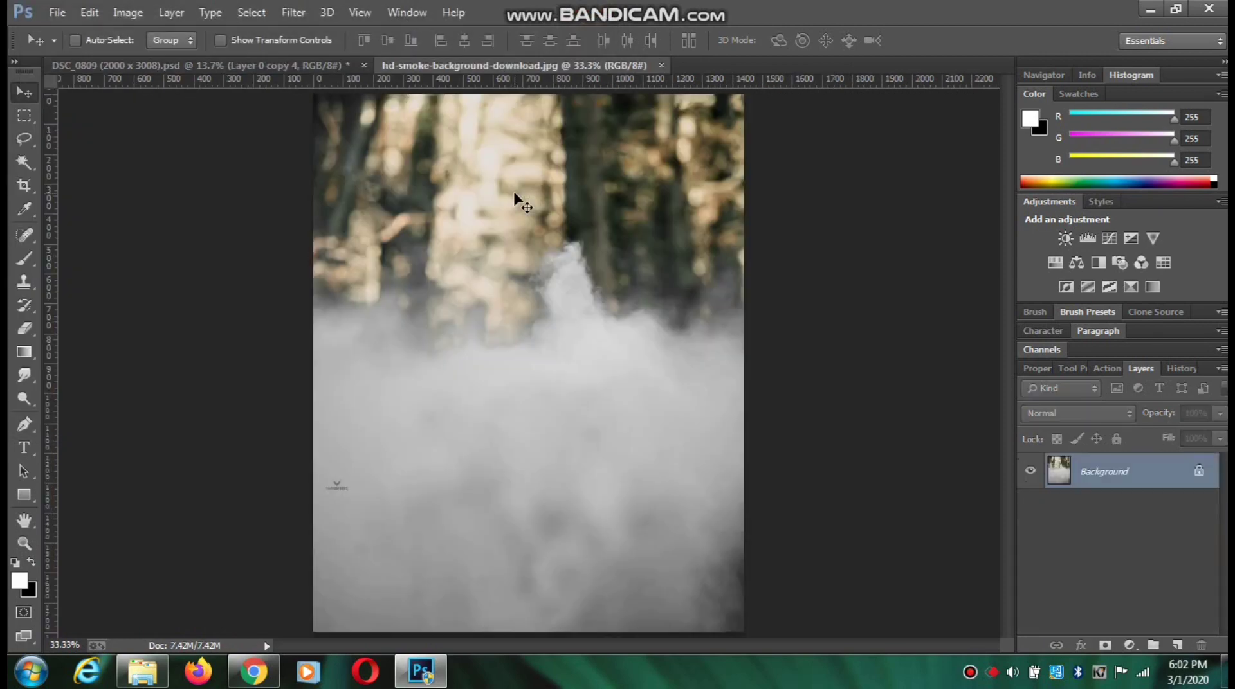
drag(519, 199, 478, 360)
Scale the smoke background to about 223% width and 234% height to cover the canvas, and stack the cutout man's layer above it.
drag(478, 360, 424, 198)
click(248, 41)
drag(517, 330, 717, 606)
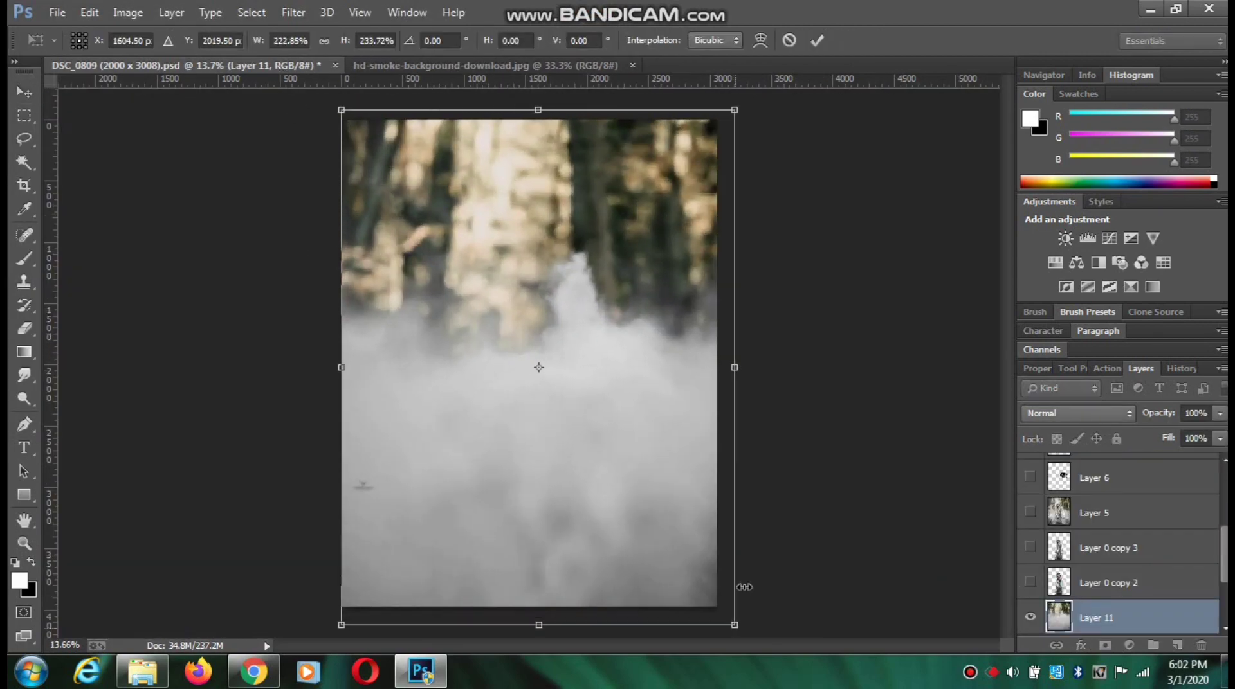
click(816, 40)
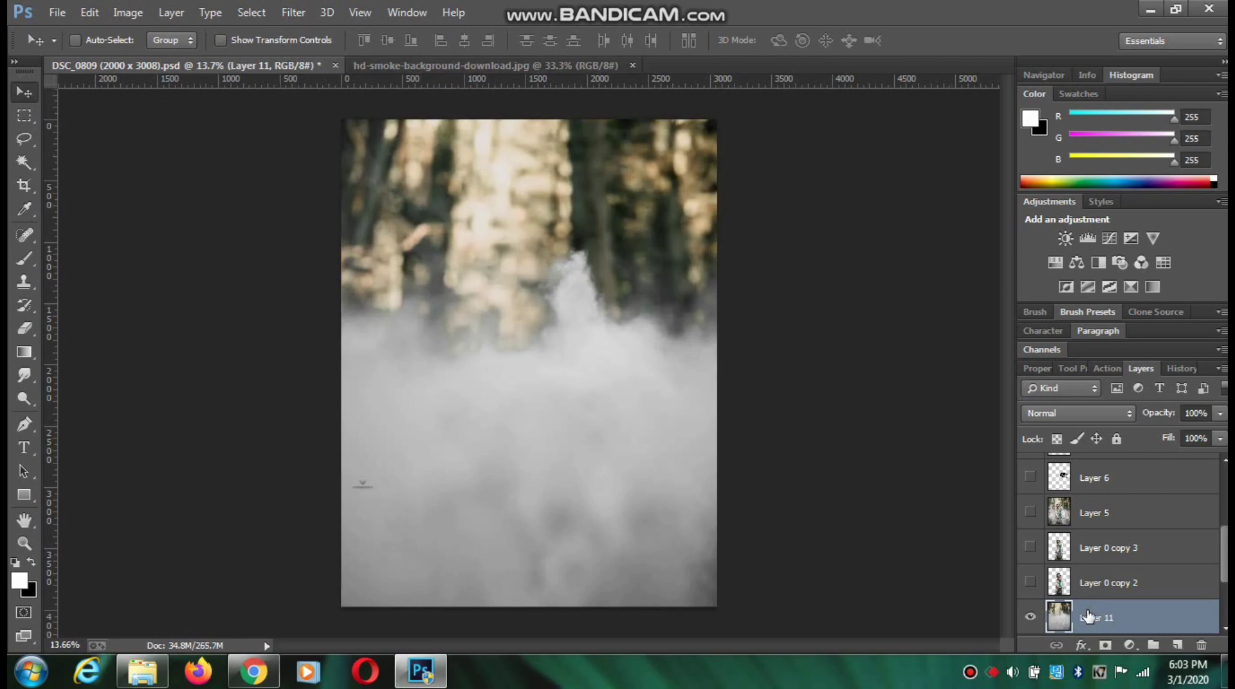
scroll(1119, 592, down, 2)
drag(1106, 582, 1103, 548)
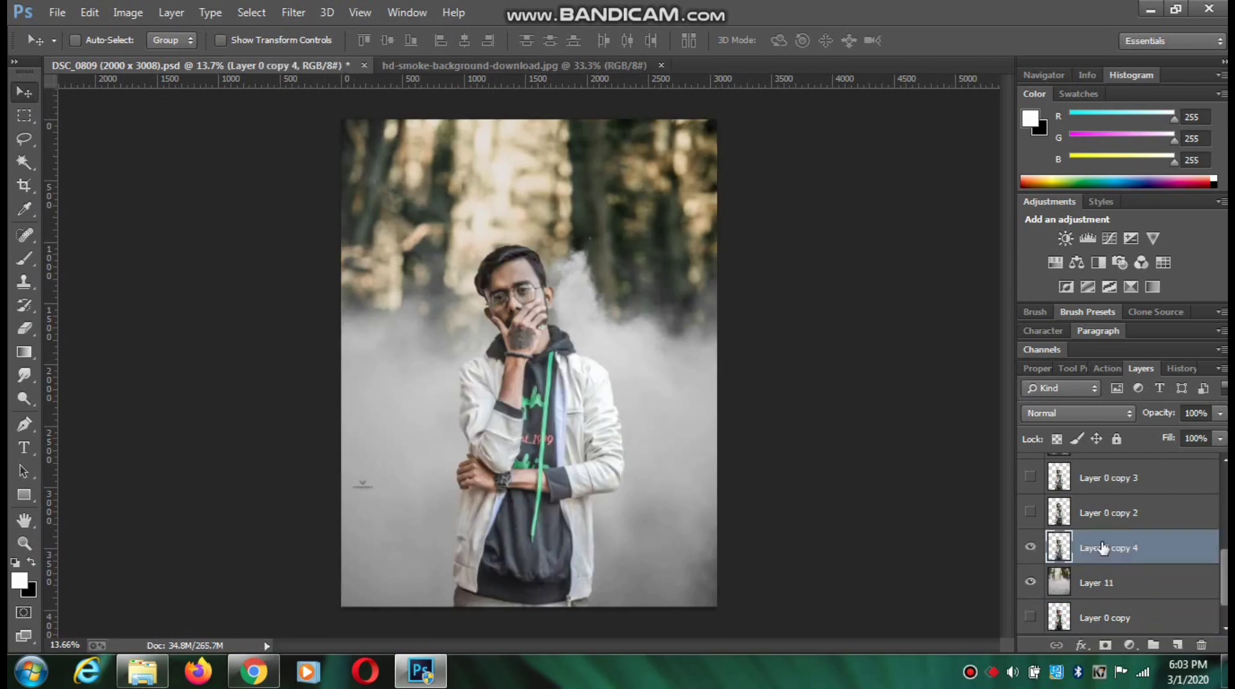
Lasso the small watermark on the smoke background layer, remove it with Fill, and clear the selection.
click(1109, 583)
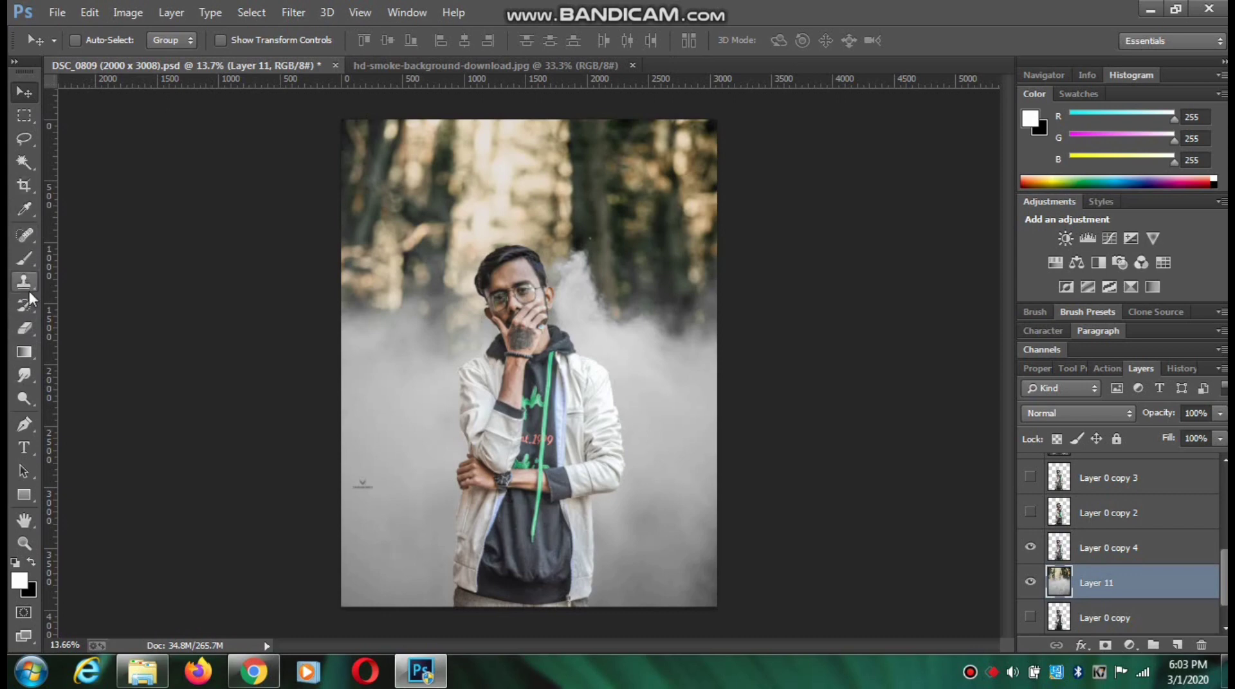
click(24, 138)
drag(382, 465, 365, 463)
right_click(370, 486)
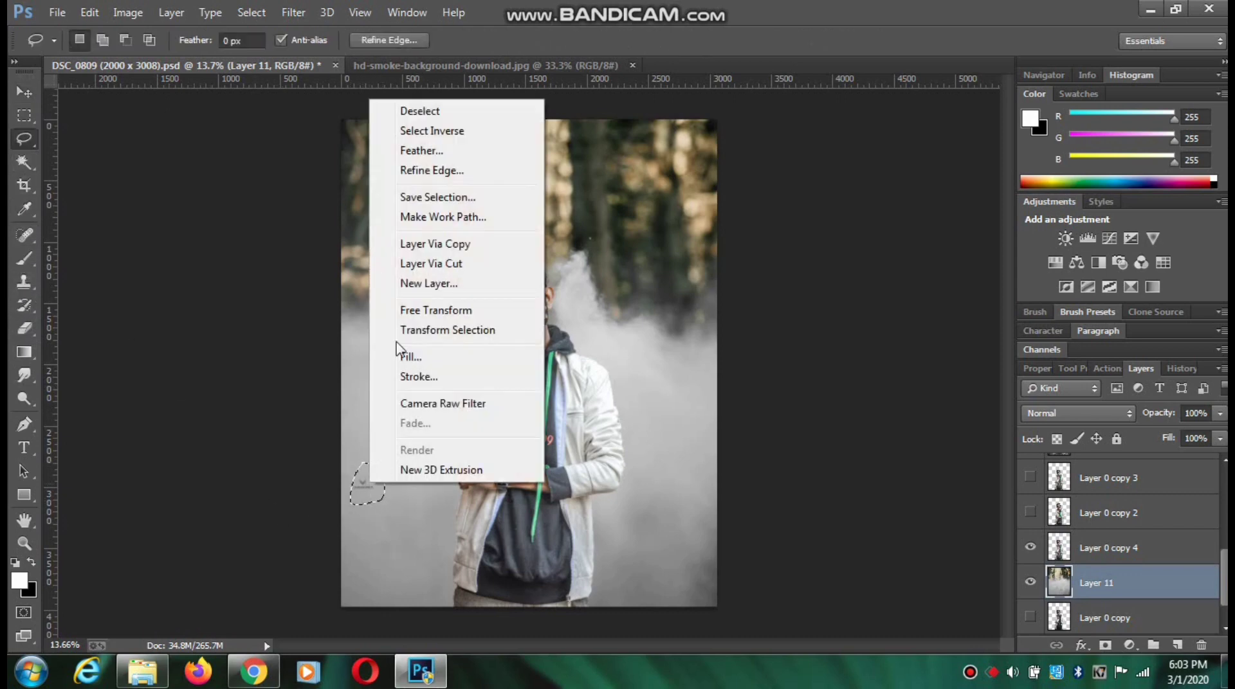
click(407, 358)
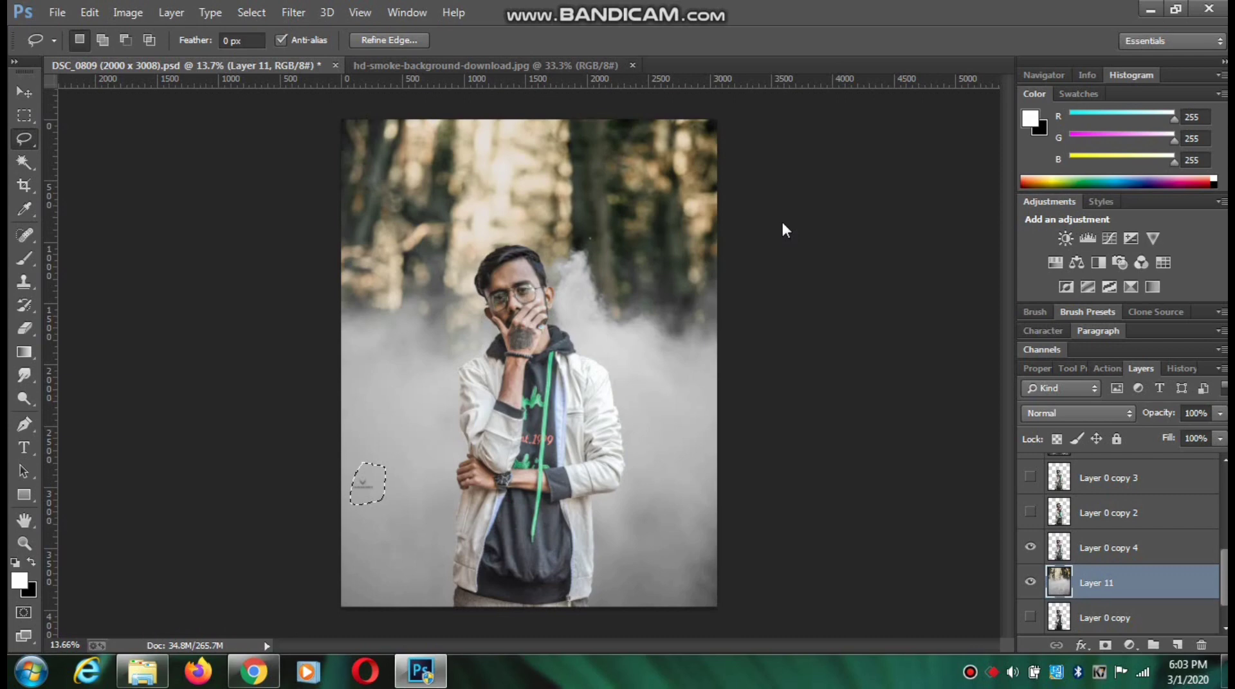
key(shift+F5)
key(Return)
key(ctrl+d)
Enlarge the cutout man slightly from his upper right corner with the transform controls and apply the transform.
key(v)
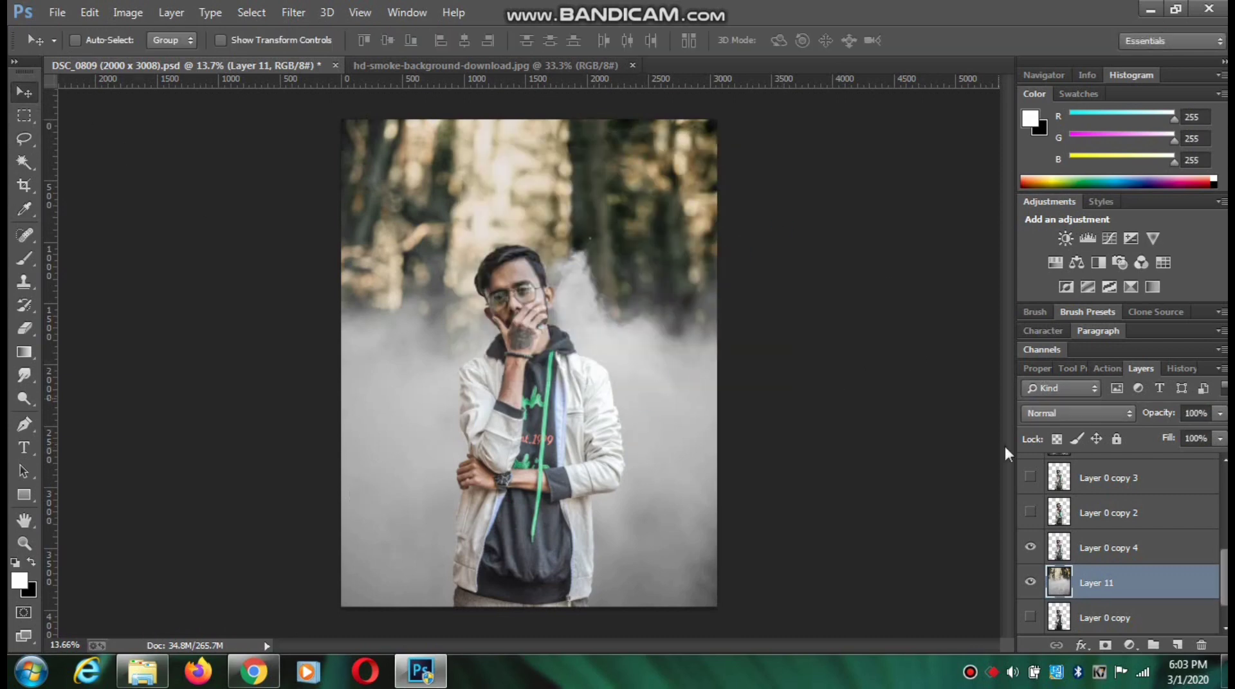
click(1158, 555)
click(222, 40)
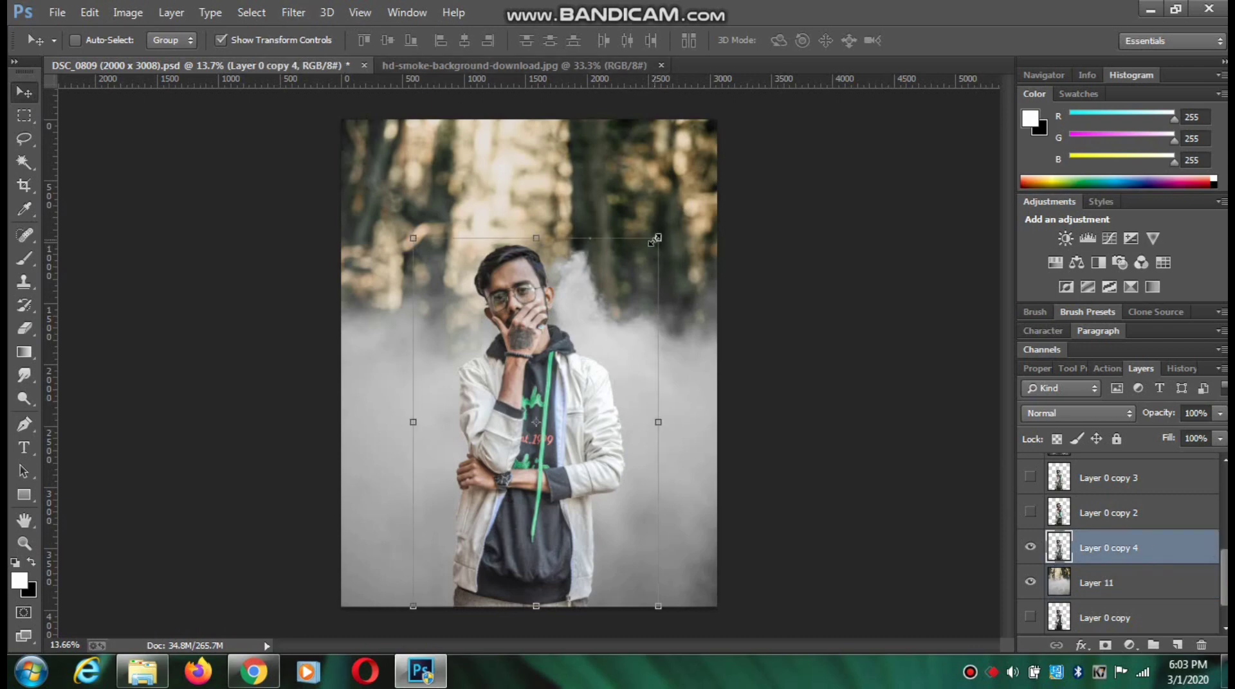
drag(656, 239, 667, 221)
click(816, 40)
click(251, 41)
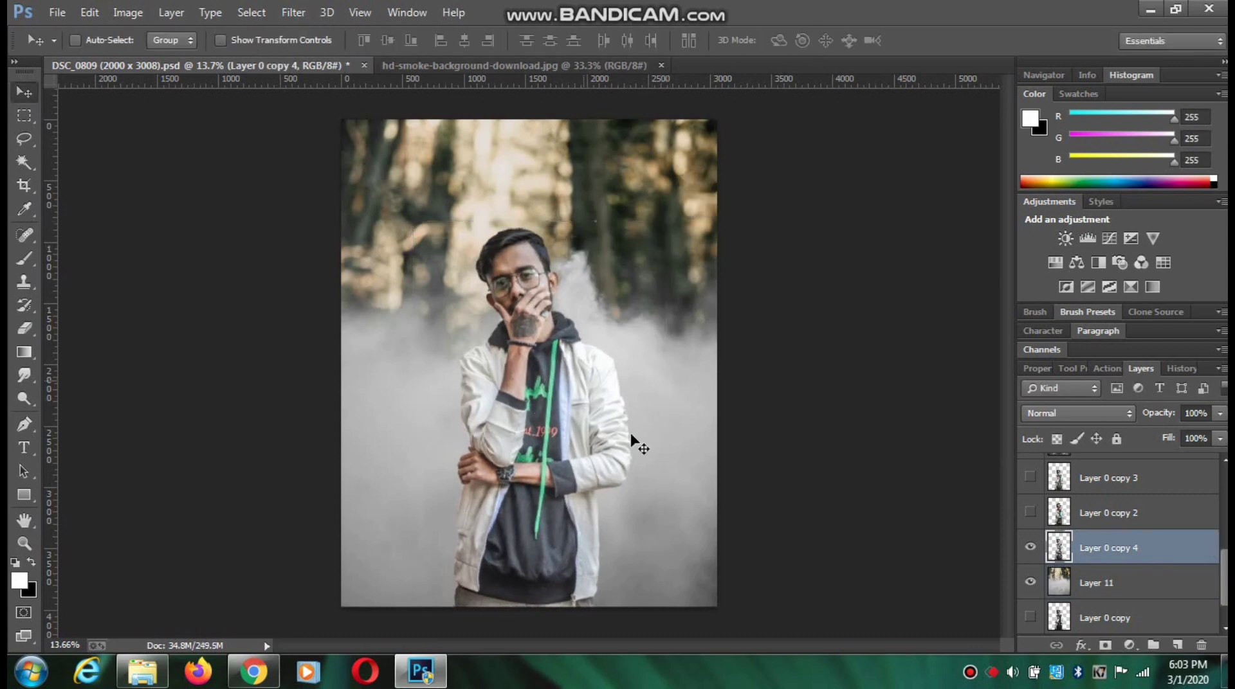
Try to merge the cutout man's layer down into the smoke background, and undo the merge.
scroll(572, 347, up, 5)
scroll(580, 309, down, 5)
right_click(1126, 554)
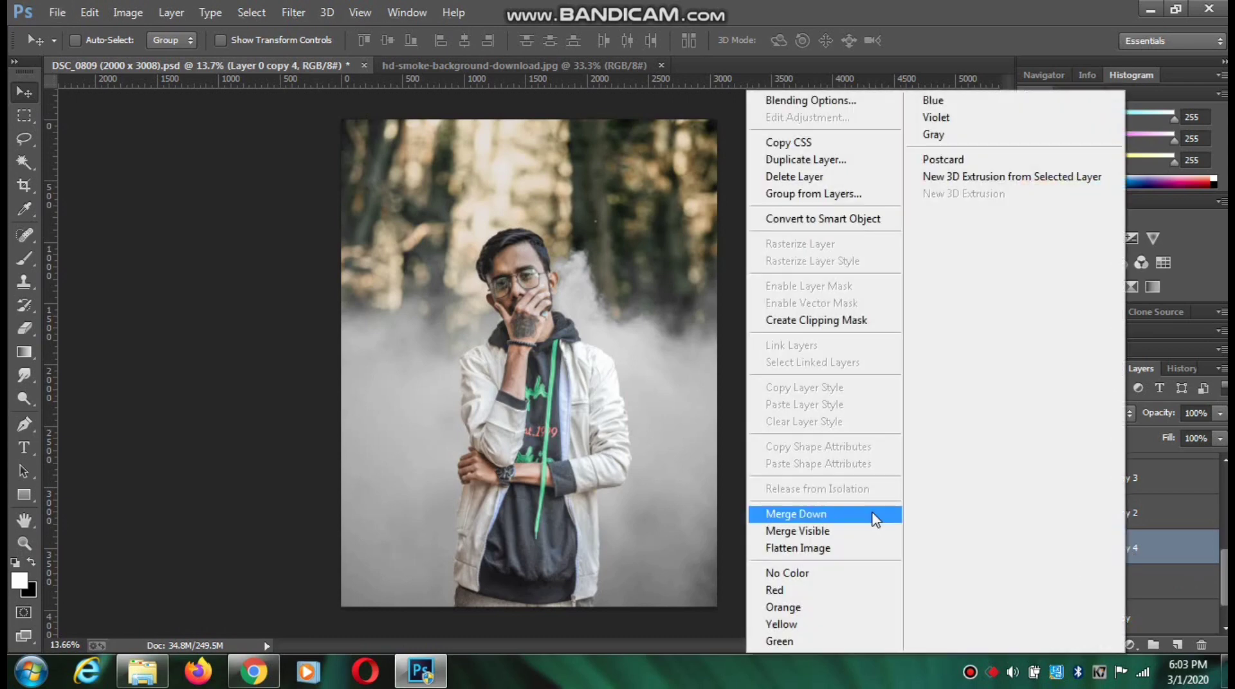
click(876, 520)
key(ctrl+z)
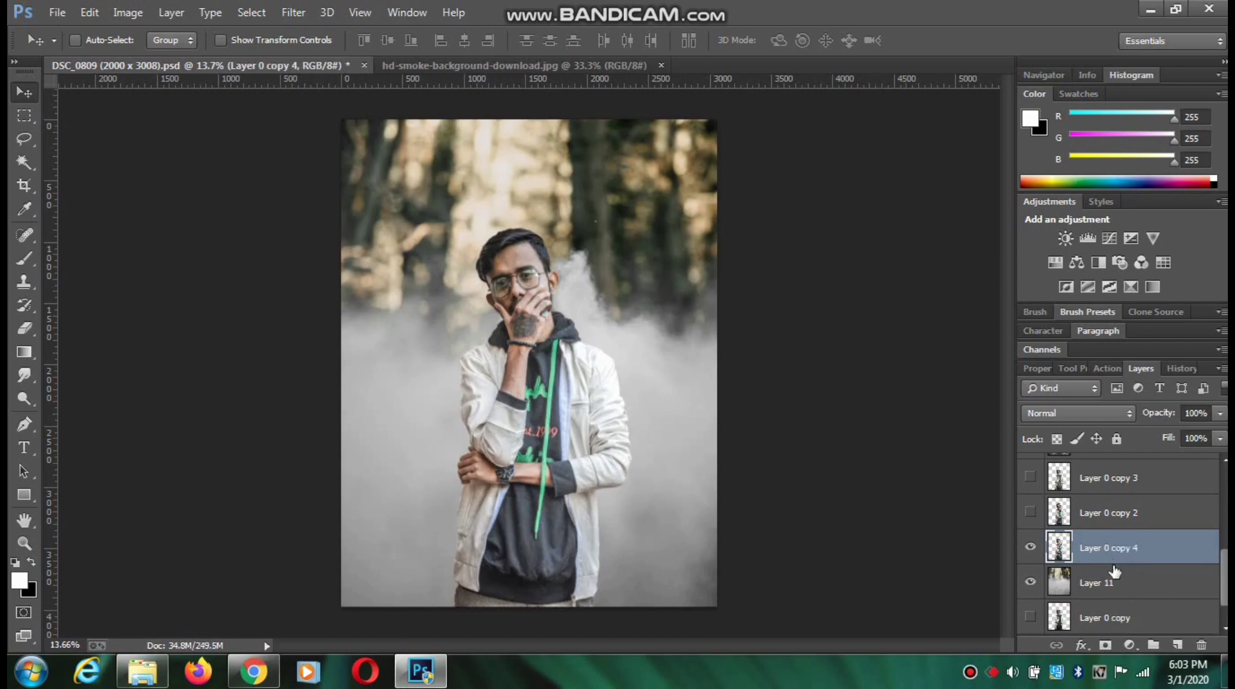
Open white-smoke-pngg1.png, copy its smoke into the portrait document as a new layer, and close the smoke file.
click(60, 13)
click(77, 42)
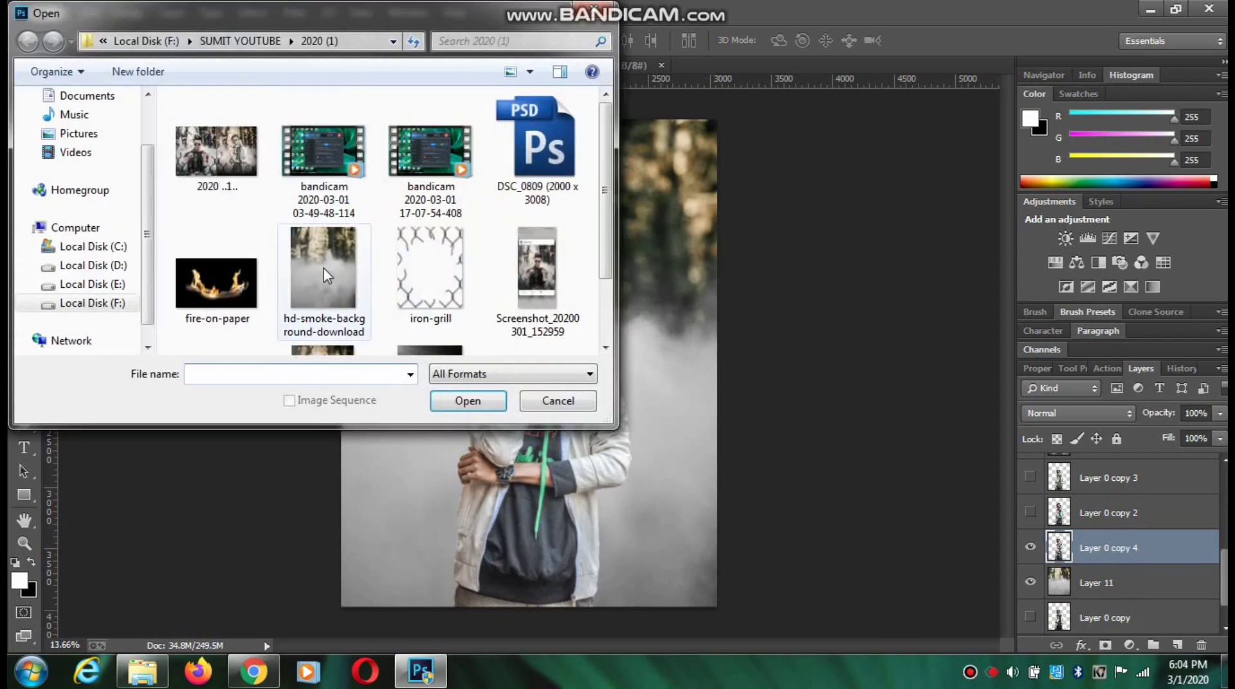
click(347, 296)
scroll(607, 312, down, 3)
click(524, 299)
click(467, 401)
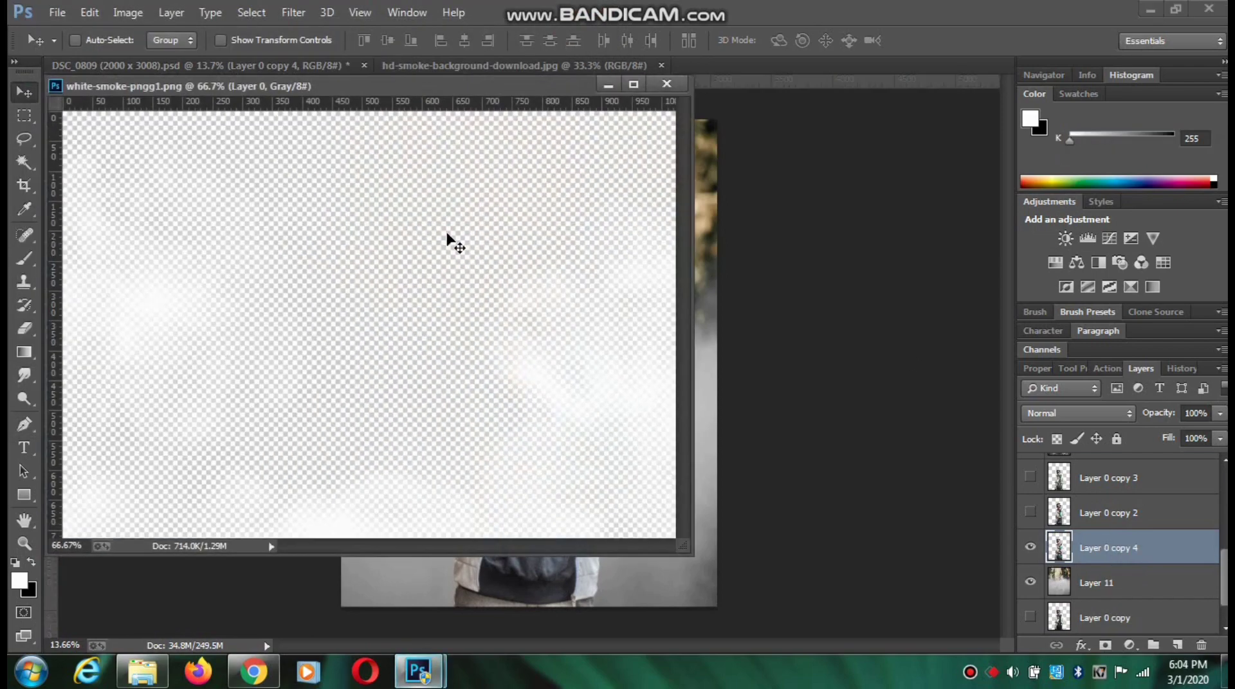
drag(541, 252, 706, 287)
click(666, 83)
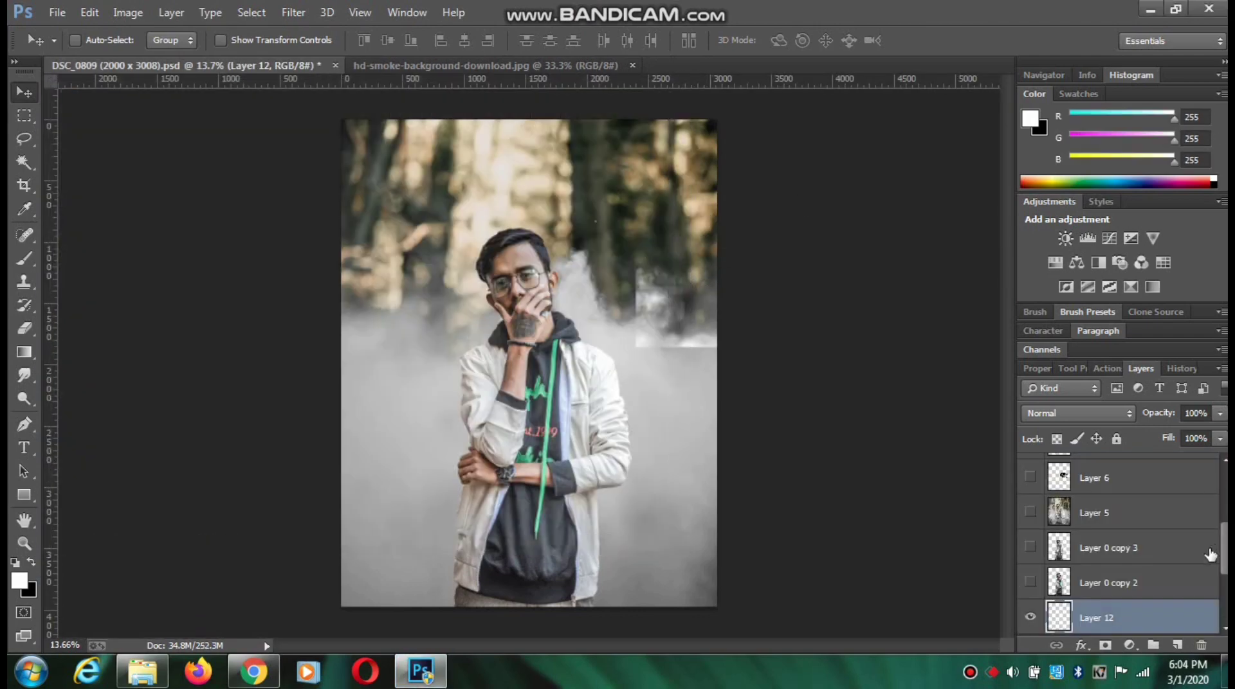
Move the white smoke to the portrait's left edge and enlarge it across the lower part, extending beyond the canvas sides.
drag(682, 399, 396, 409)
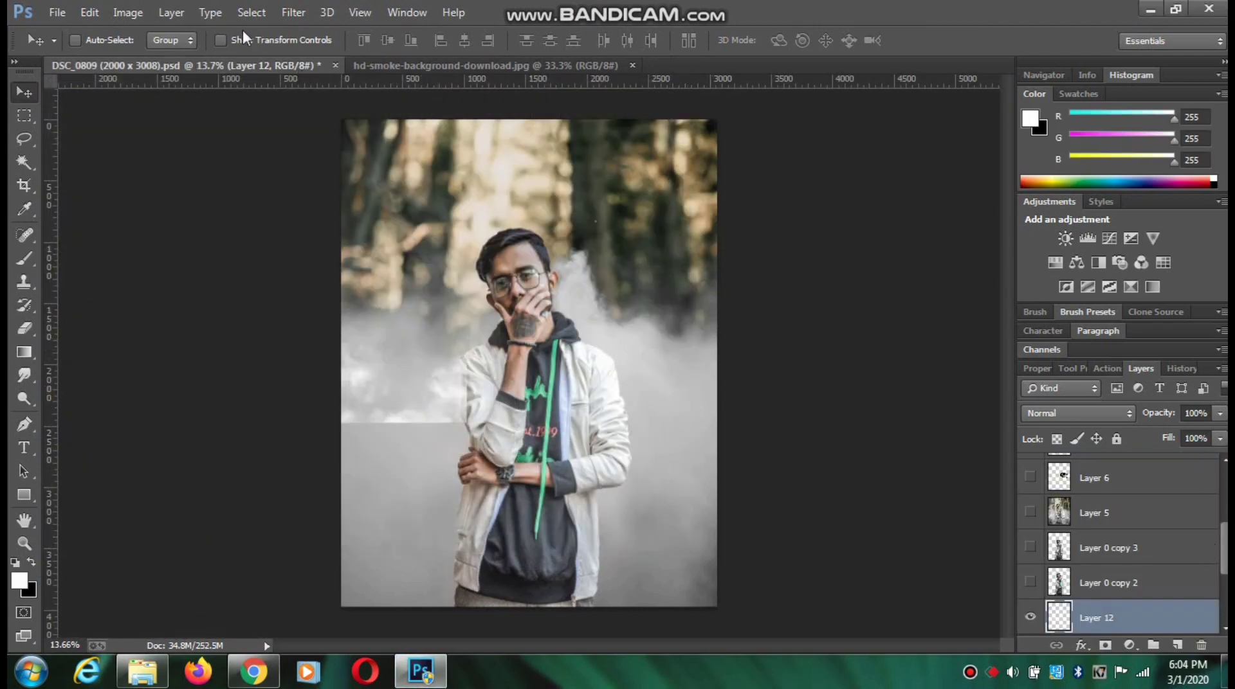
click(222, 40)
drag(466, 422, 786, 638)
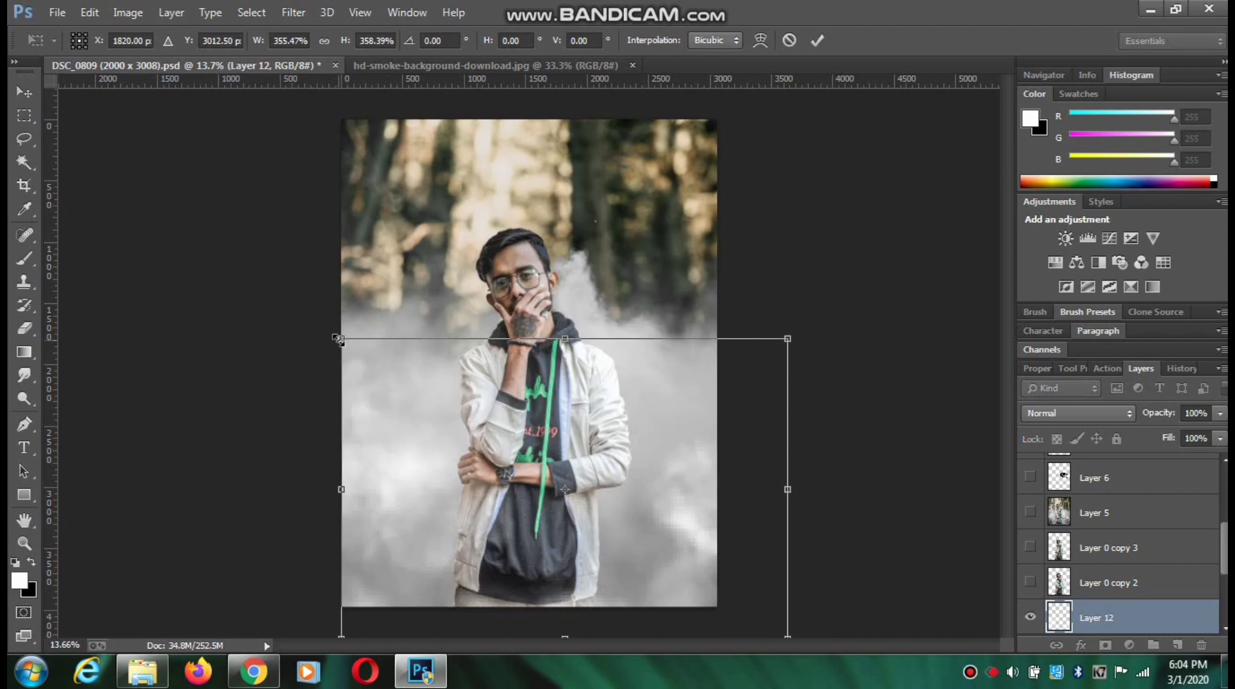
drag(339, 339, 237, 317)
click(817, 40)
click(286, 40)
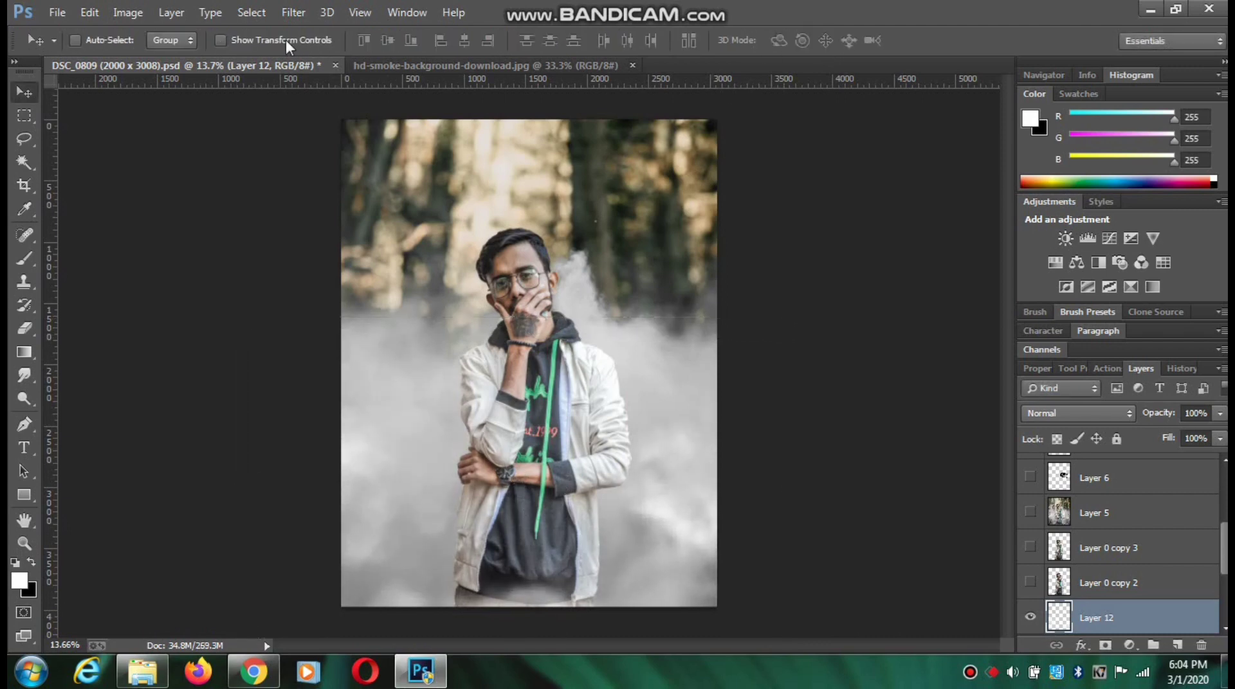
Reduce the white smoke layer's opacity to 81% and shift the smoke slightly up and to the left.
right_click(1109, 622)
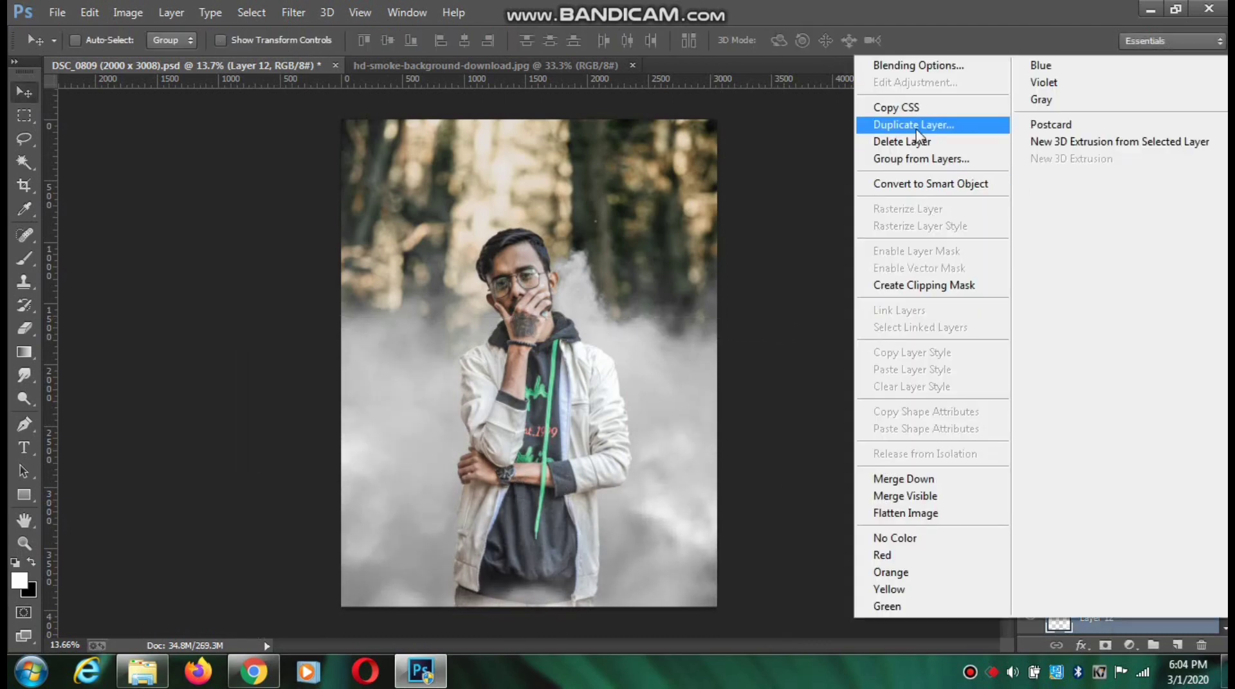
click(786, 283)
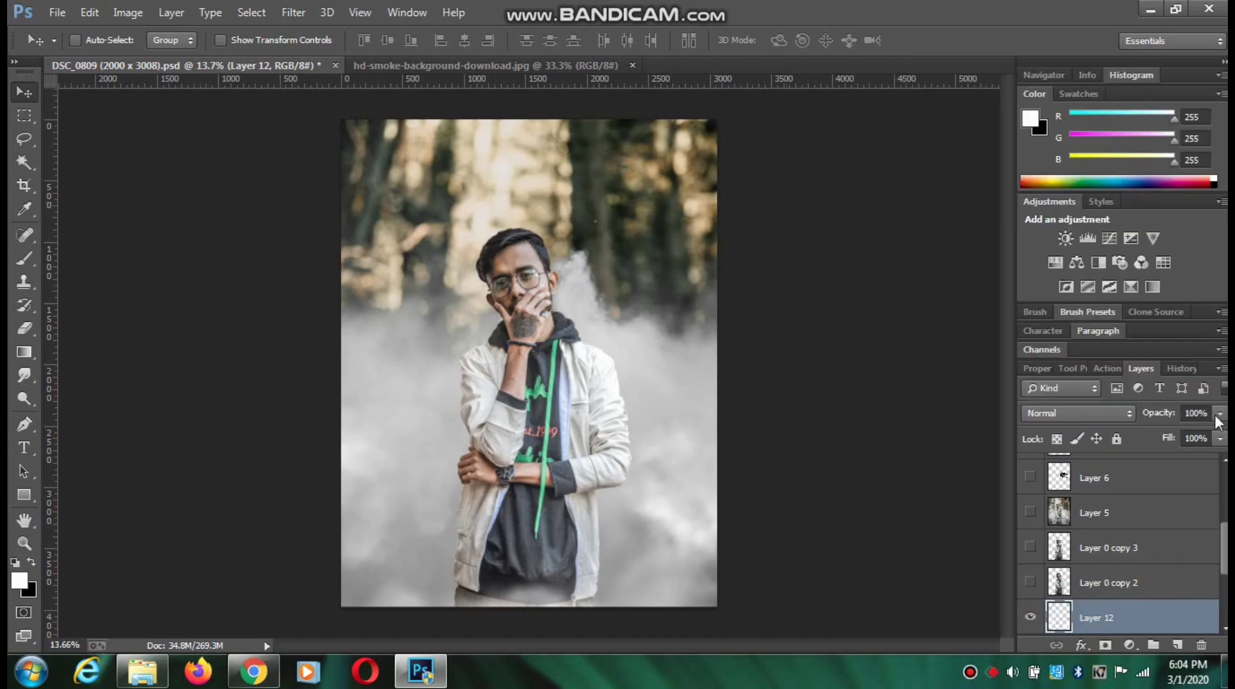
drag(1219, 416, 1203, 435)
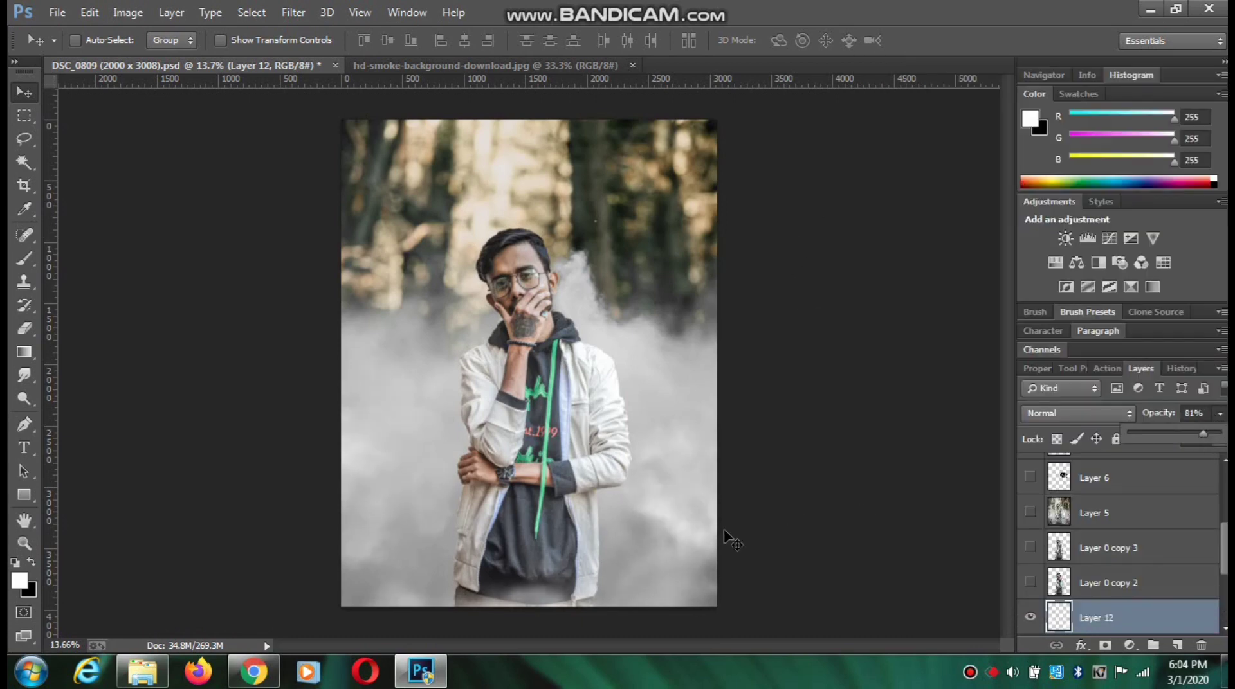
drag(726, 536, 698, 518)
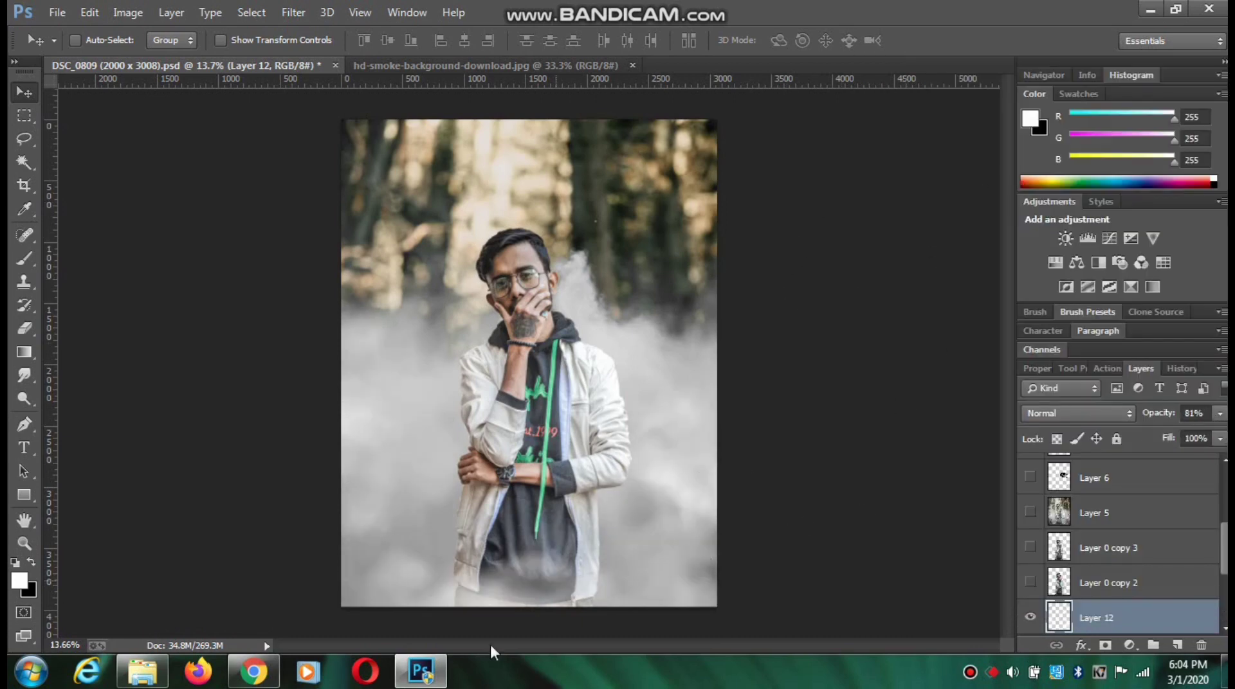
Open iron-grill.png and copy the broken wire fence into the portrait document, placing it at the photo's upper left corner.
click(1148, 11)
click(57, 13)
click(81, 46)
double_click(430, 272)
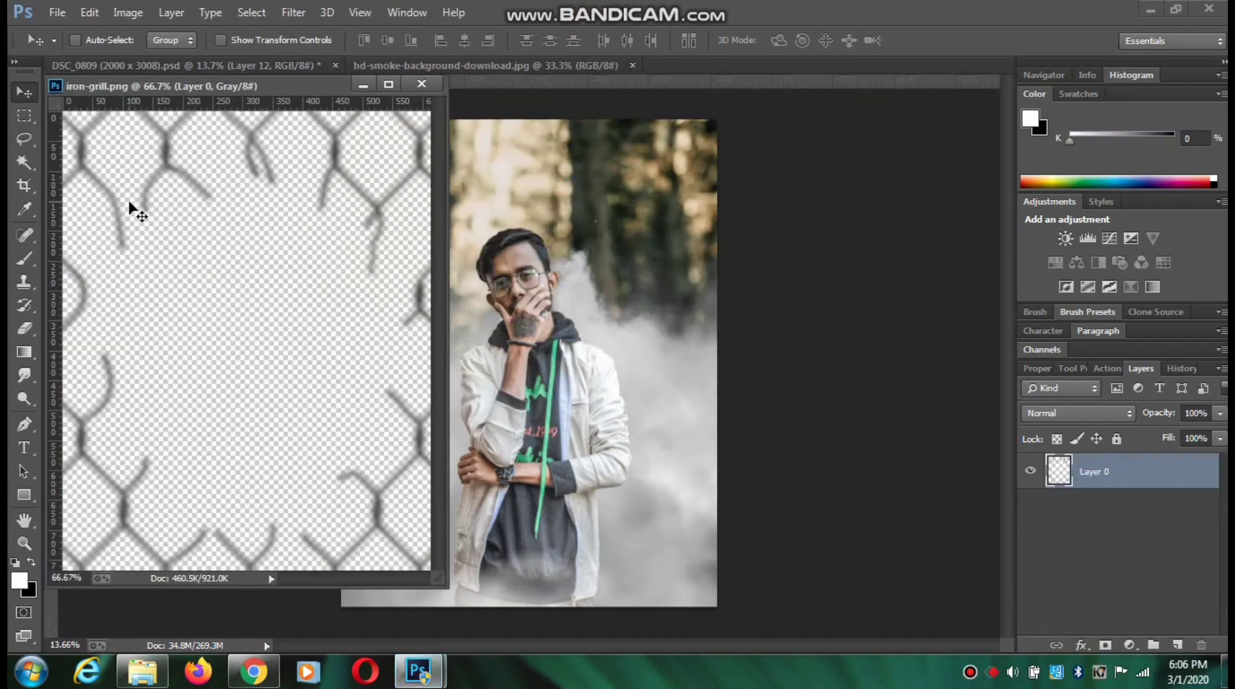
drag(129, 202, 383, 155)
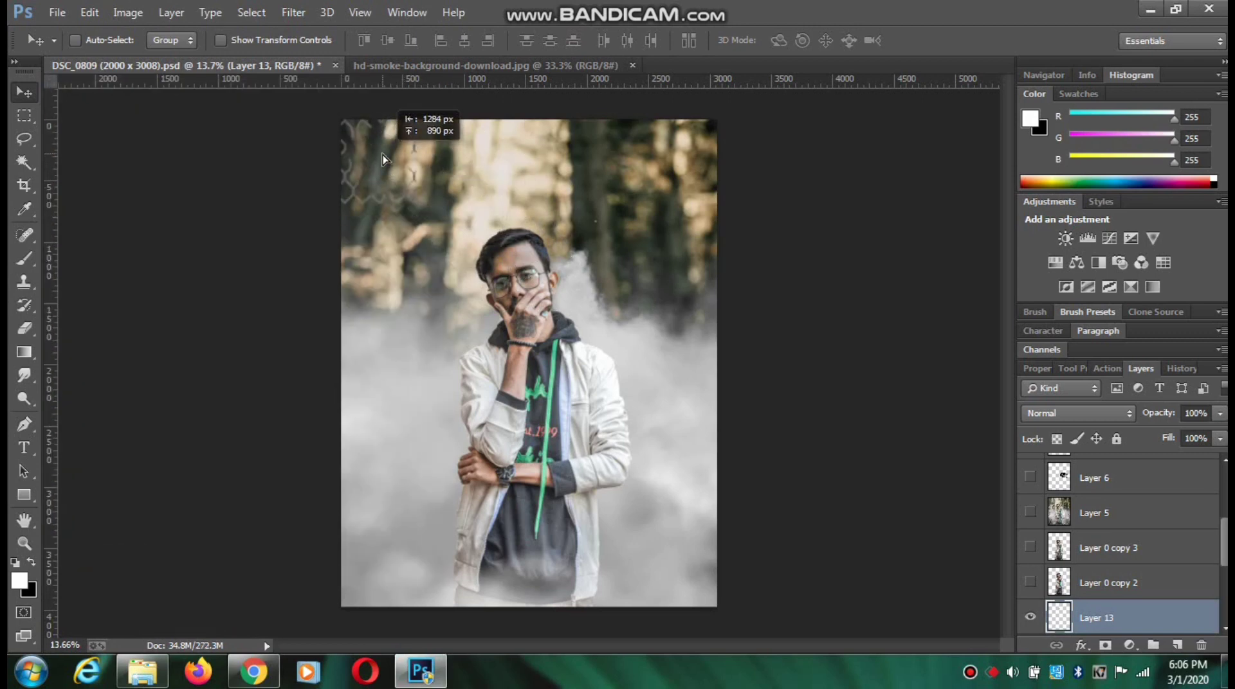
Enlarge the broken wire fence from the photo's upper left corner until it frames the whole canvas.
click(255, 44)
drag(418, 203, 748, 624)
click(817, 41)
Apply the Camera Raw Filter to the fence layer with Clarity +73, Contrast +48 and Blacks -16.
click(294, 12)
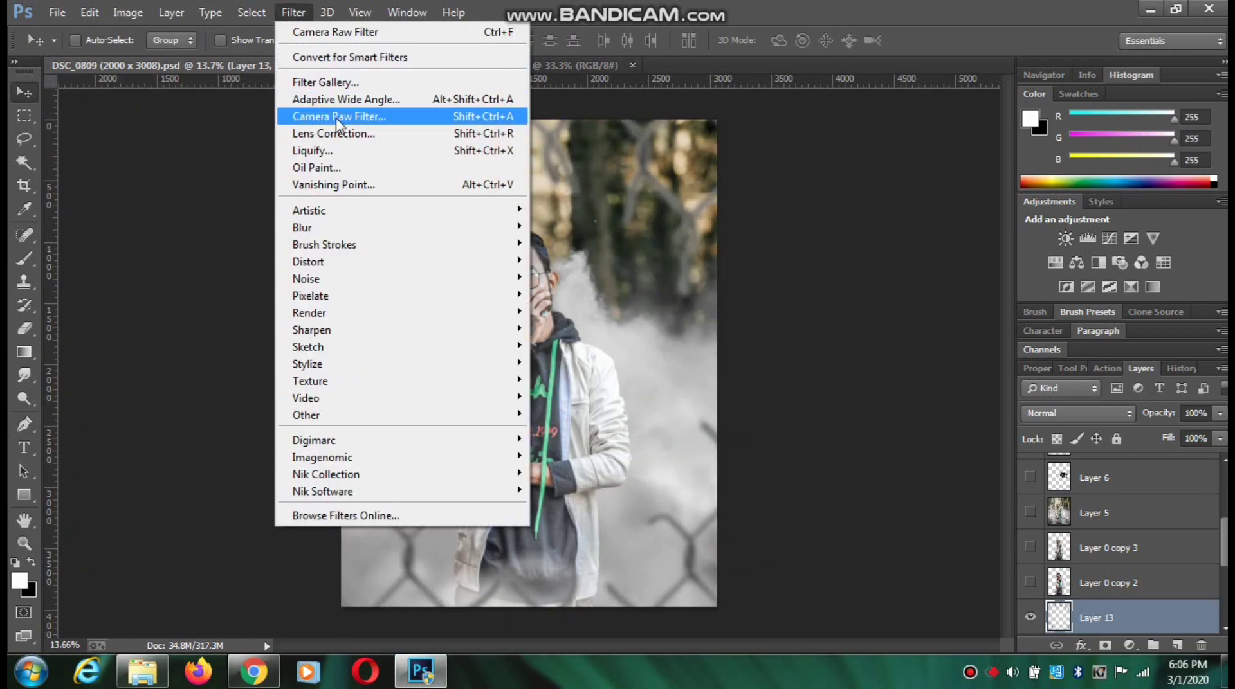
click(331, 116)
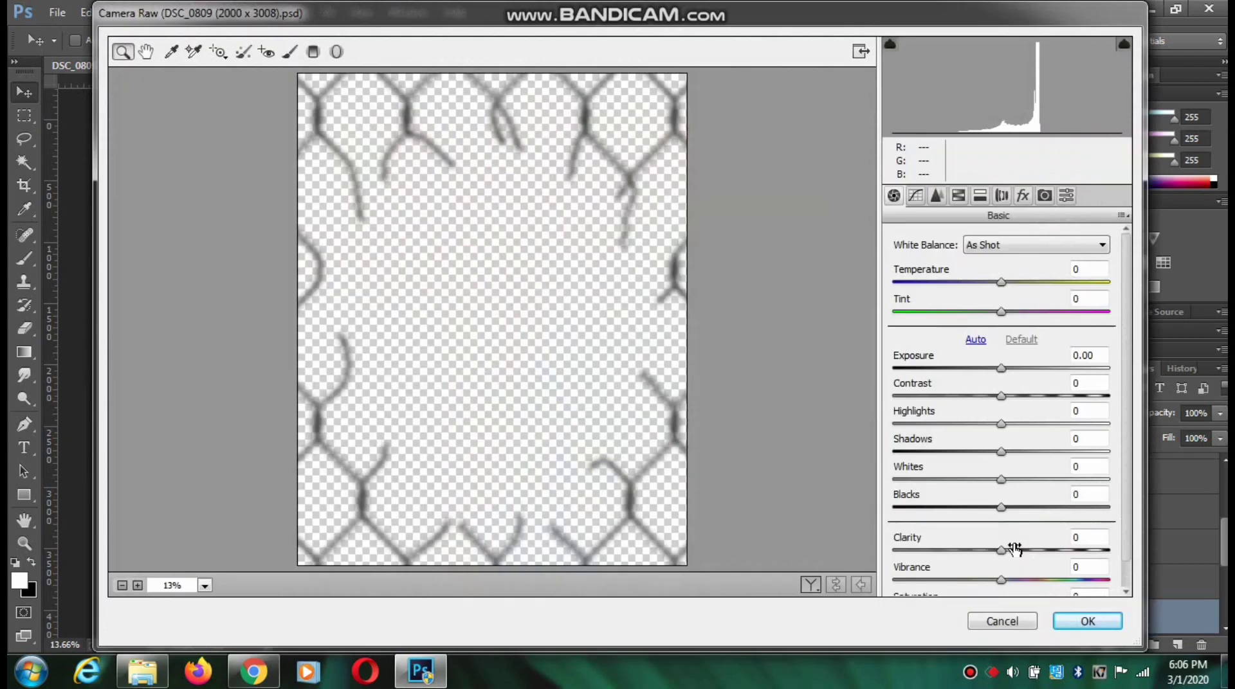
drag(1003, 550, 1081, 551)
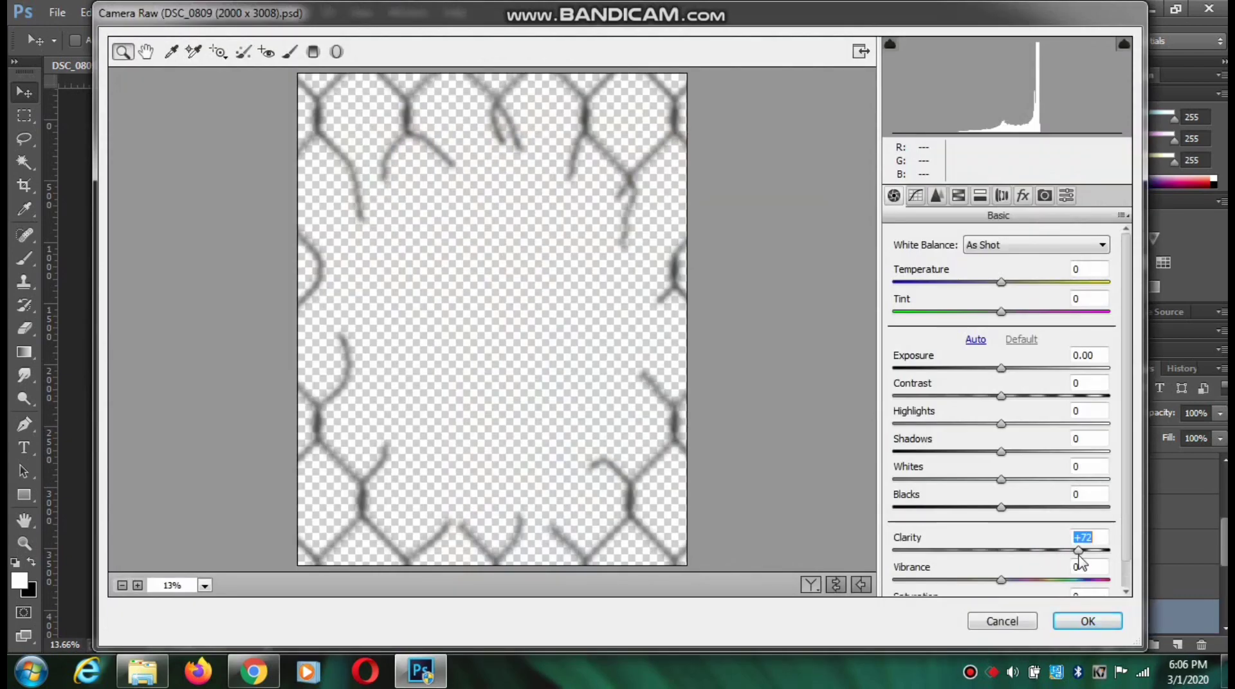
drag(1000, 396, 1048, 396)
drag(1001, 507, 985, 508)
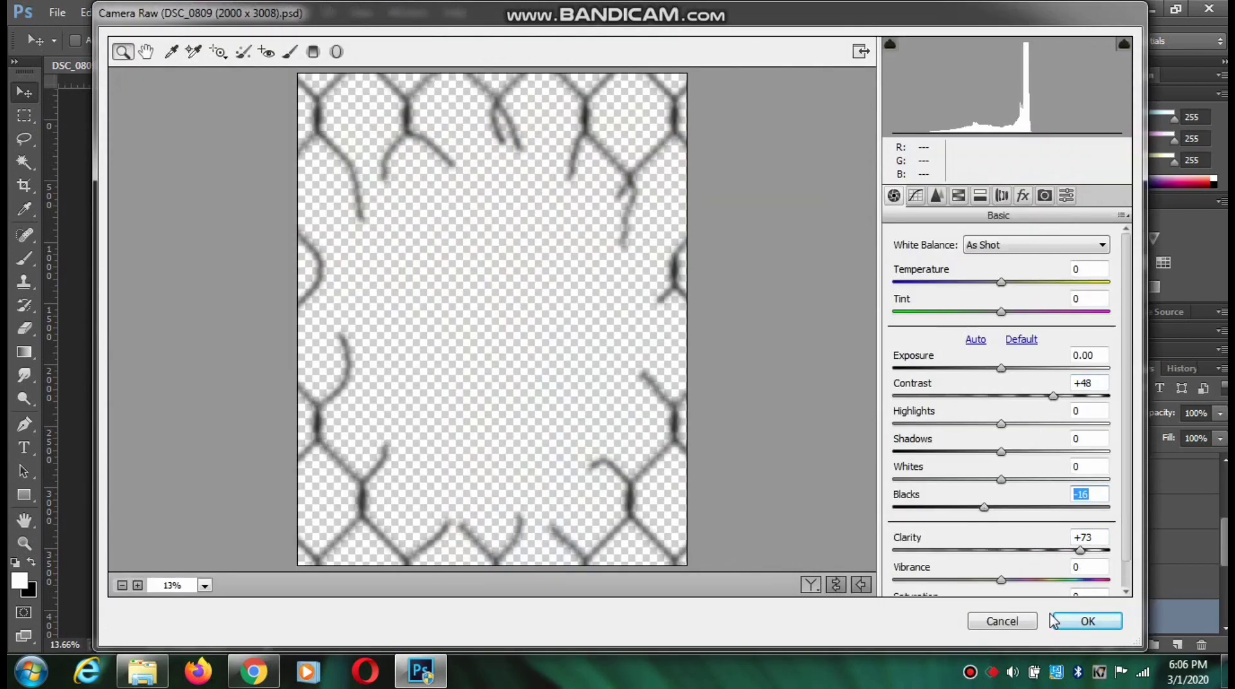
click(1087, 621)
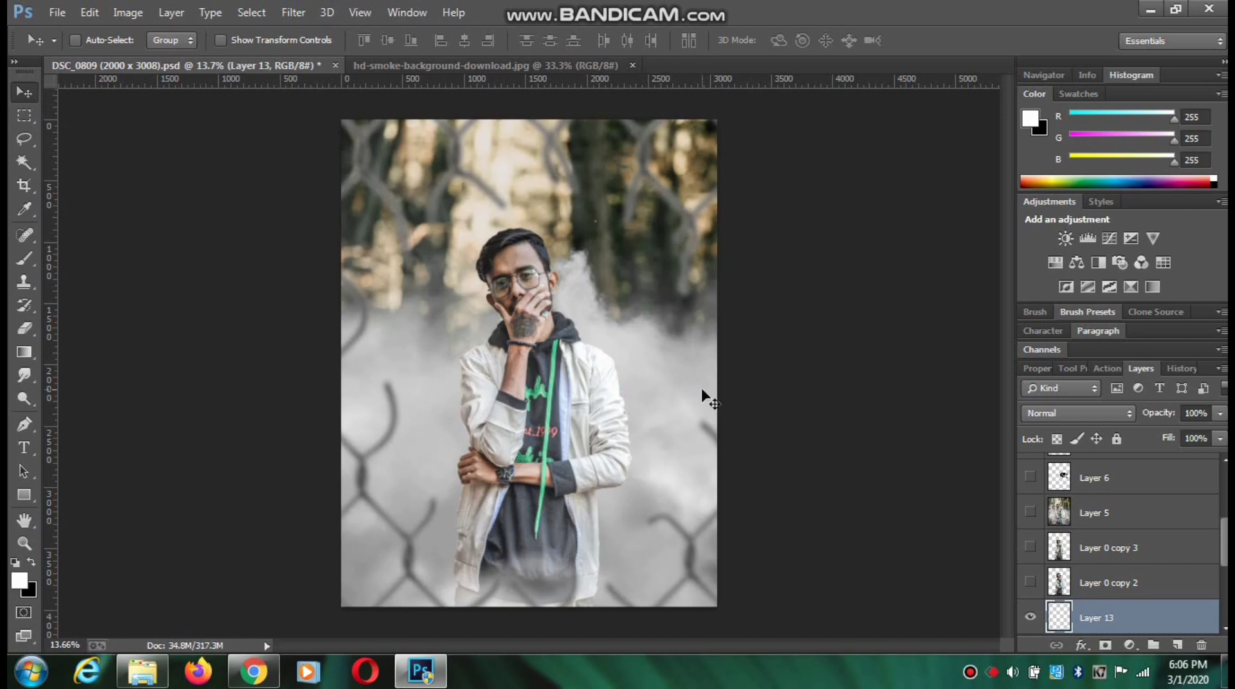
Erase the stray fence wire ends beside the man's jacket in the lower part of the photo.
key(e)
right_click(468, 492)
mouse_move(456, 504)
mouse_down()
mouse_move(452, 516)
mouse_move(443, 502)
mouse_up()
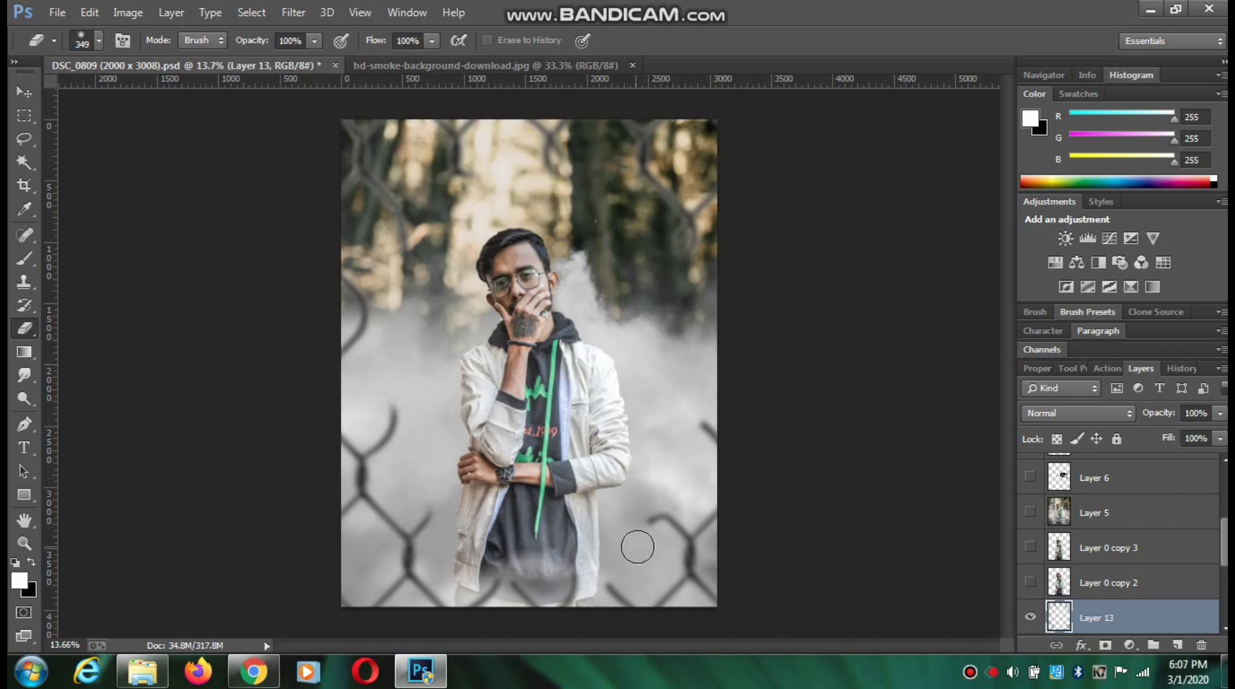
click(23, 90)
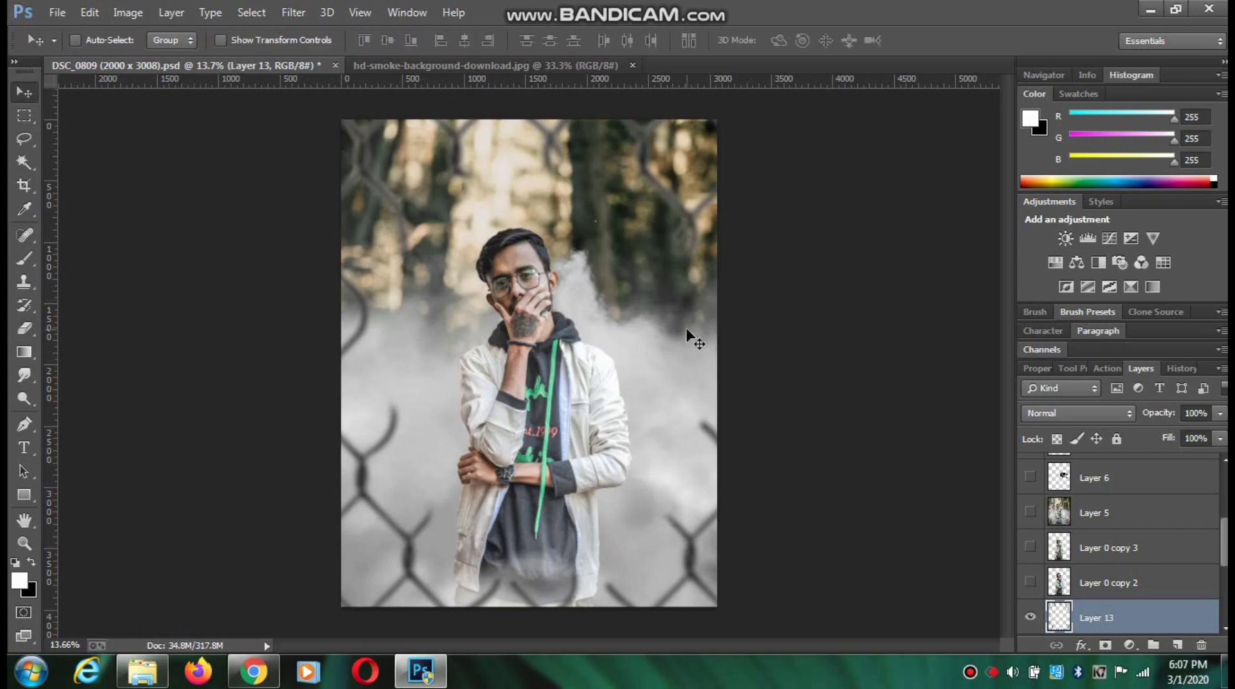
Open white-lens-flare-png1, copy the light rays into the portrait document as a new layer, and close the flare file.
click(56, 12)
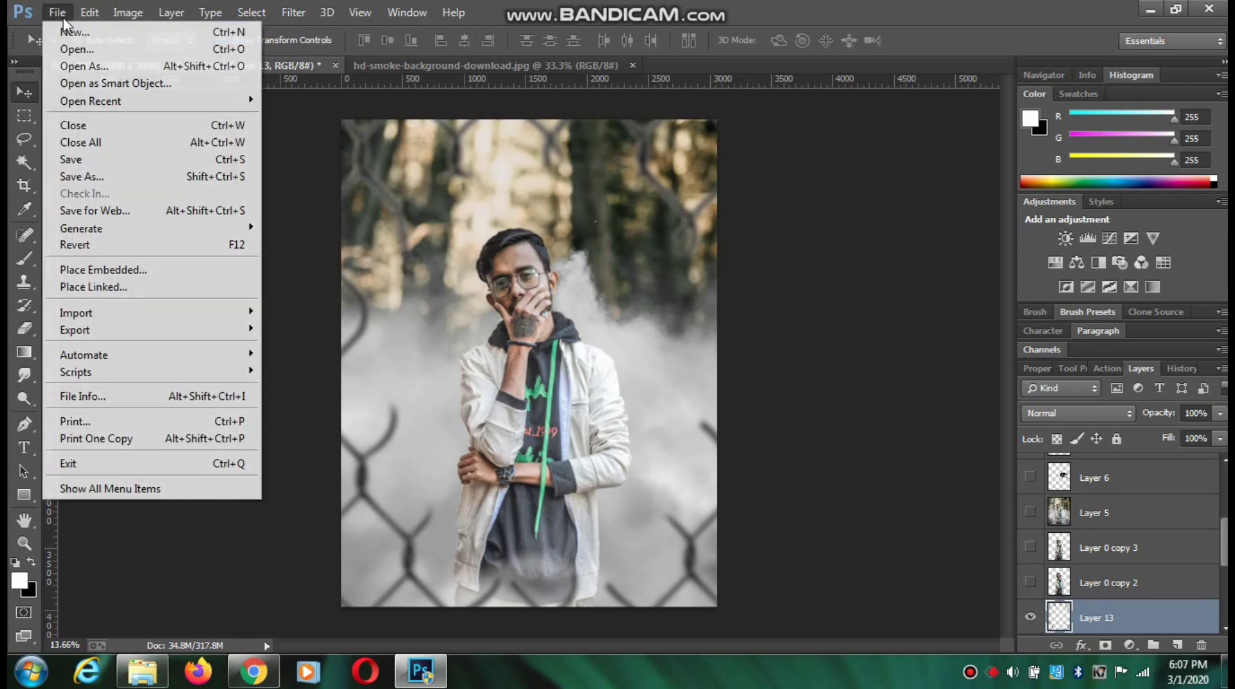
click(81, 47)
click(322, 263)
scroll(319, 261, down, 1)
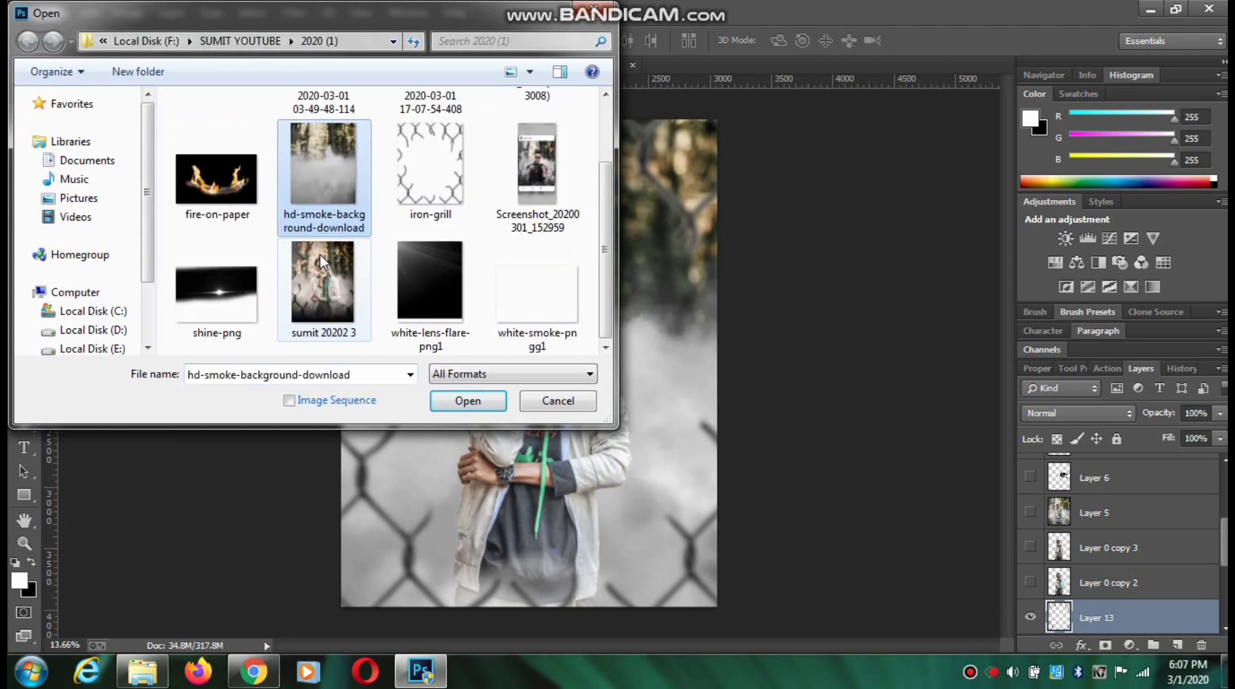
click(430, 283)
click(468, 401)
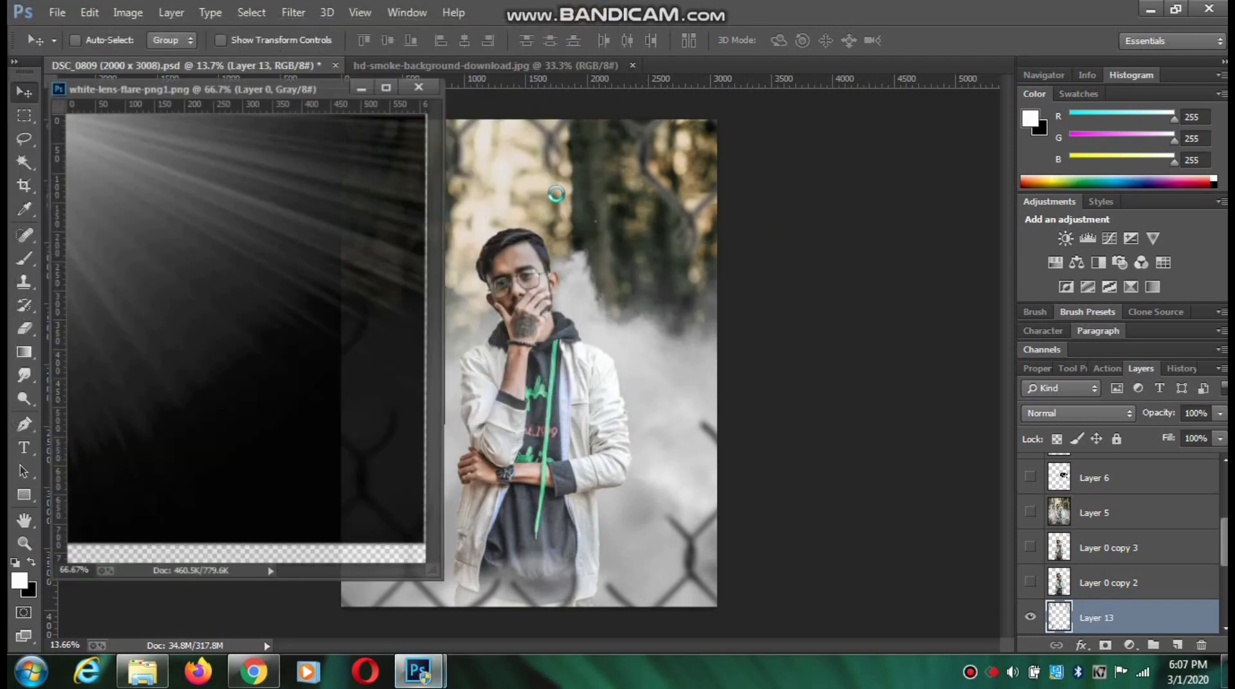
drag(585, 248, 585, 251)
click(423, 84)
Blend the lens flare layer with Screen and enlarge it to about 408% width and 437% height from the photo's upper left corner.
drag(573, 293, 662, 540)
click(1088, 413)
click(1055, 154)
key(ctrl+t)
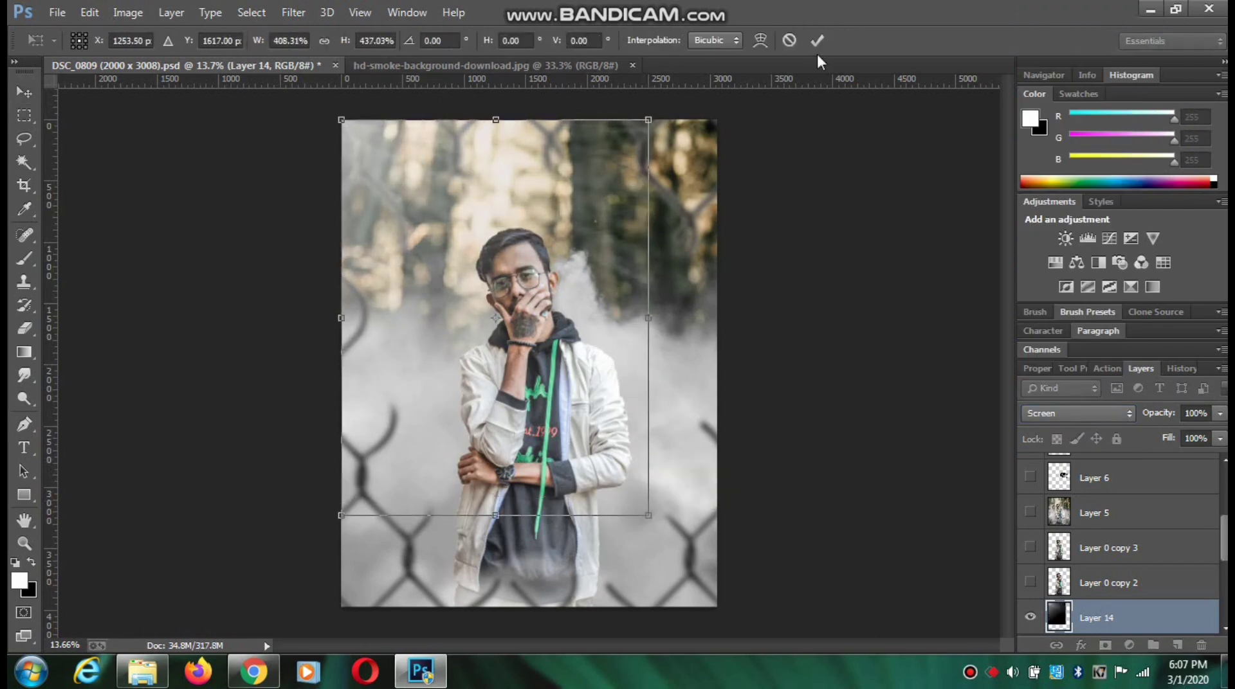
click(817, 40)
click(254, 40)
Erase the lens flare haze over the man's face with a soft 153 px eraser.
click(25, 327)
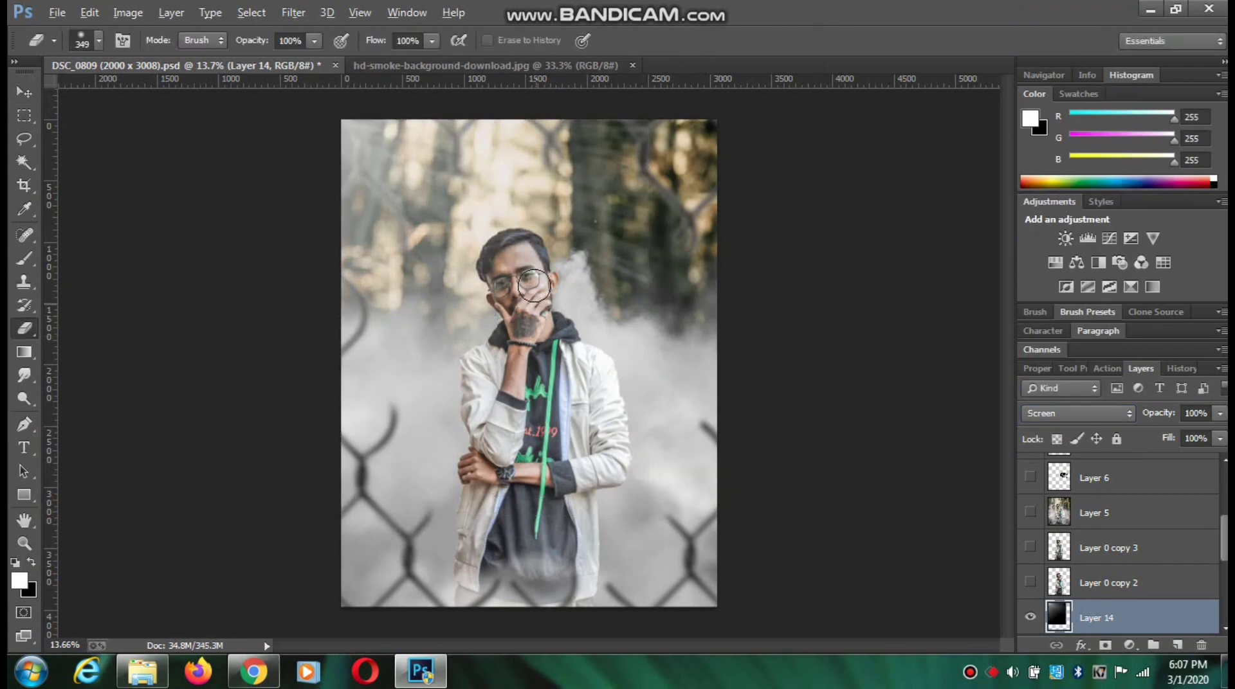
scroll(540, 270, up, 5)
right_click(557, 266)
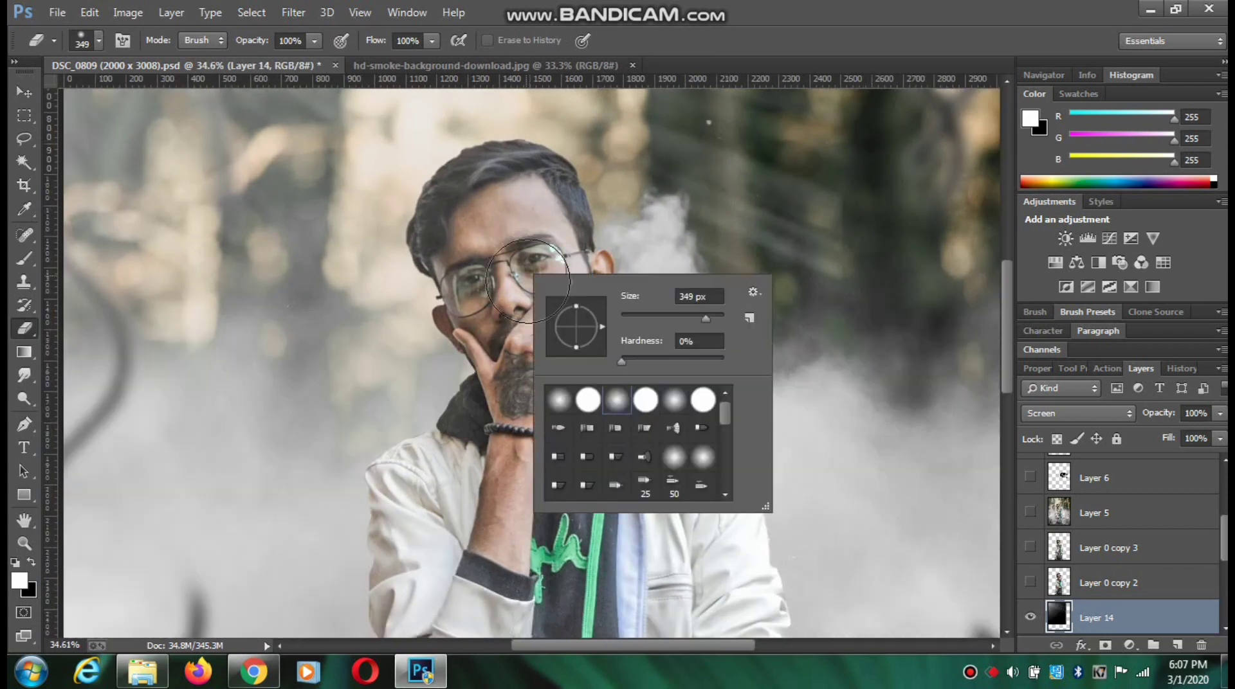
click(685, 319)
mouse_move(526, 237)
mouse_down()
mouse_move(512, 284)
mouse_move(474, 256)
mouse_move(488, 209)
mouse_move(520, 196)
mouse_move(548, 254)
mouse_move(524, 301)
mouse_move(478, 316)
mouse_up()
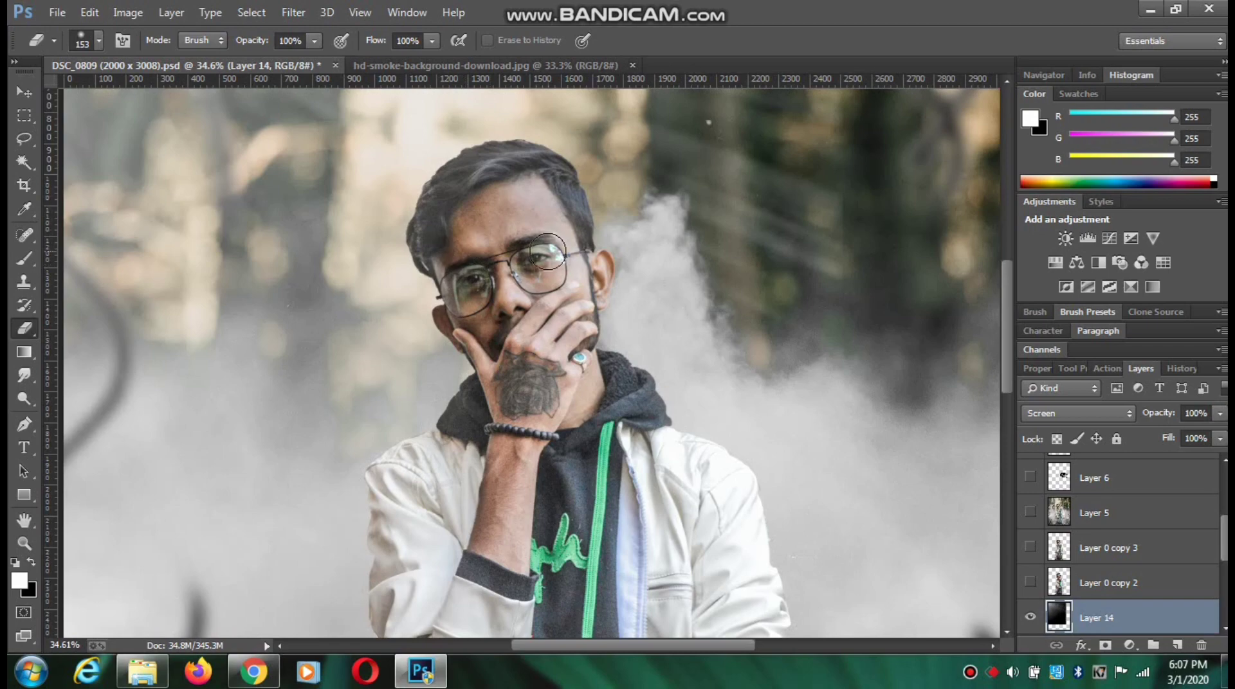
scroll(547, 252, down, 5)
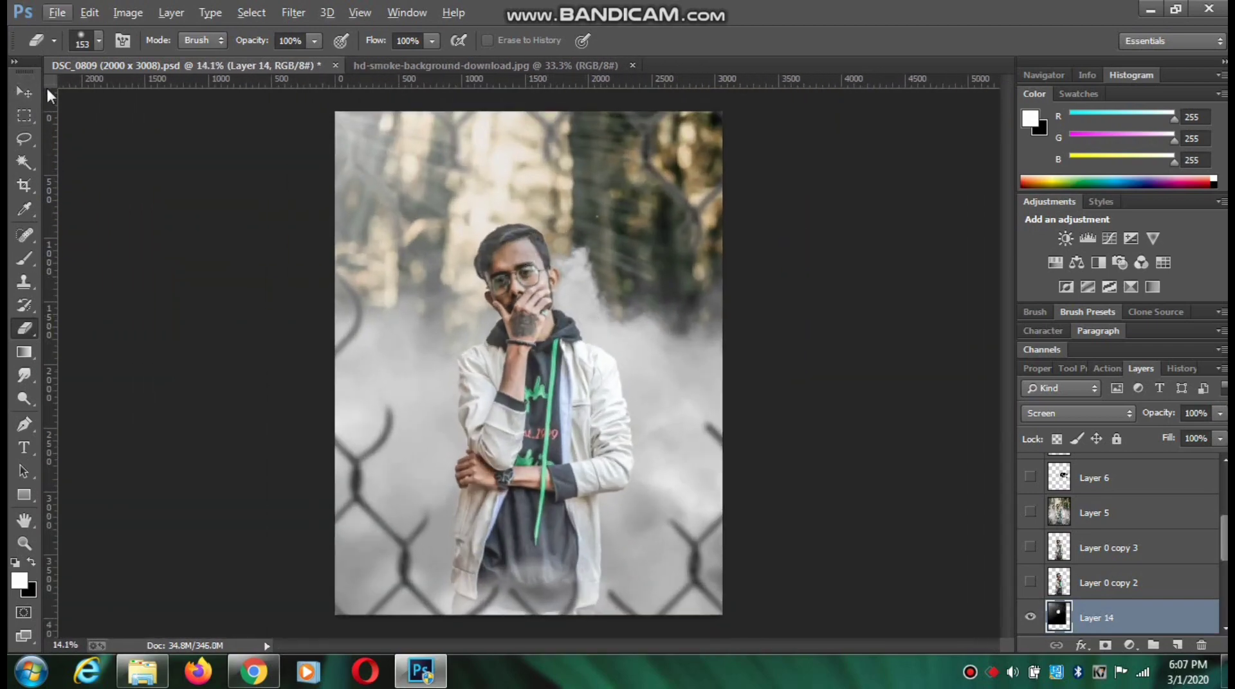
Merge all visible layers into a single layer.
click(25, 93)
scroll(1179, 608, up, 1)
scroll(1166, 595, down, 4)
right_click(1133, 524)
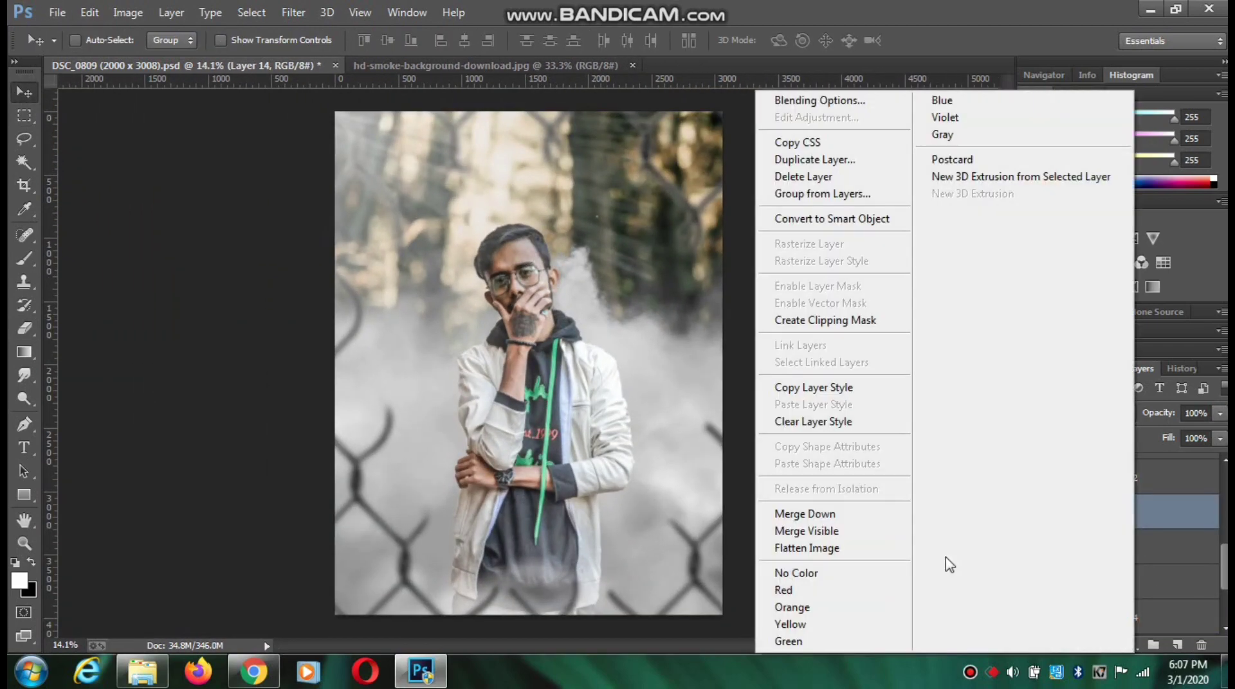
click(781, 533)
Start the Camera Raw Filter on the merged layer and set Clarity +47, Shadows +92, Highlights -41, Contrast +10 and Temperature +2.
click(293, 12)
click(338, 117)
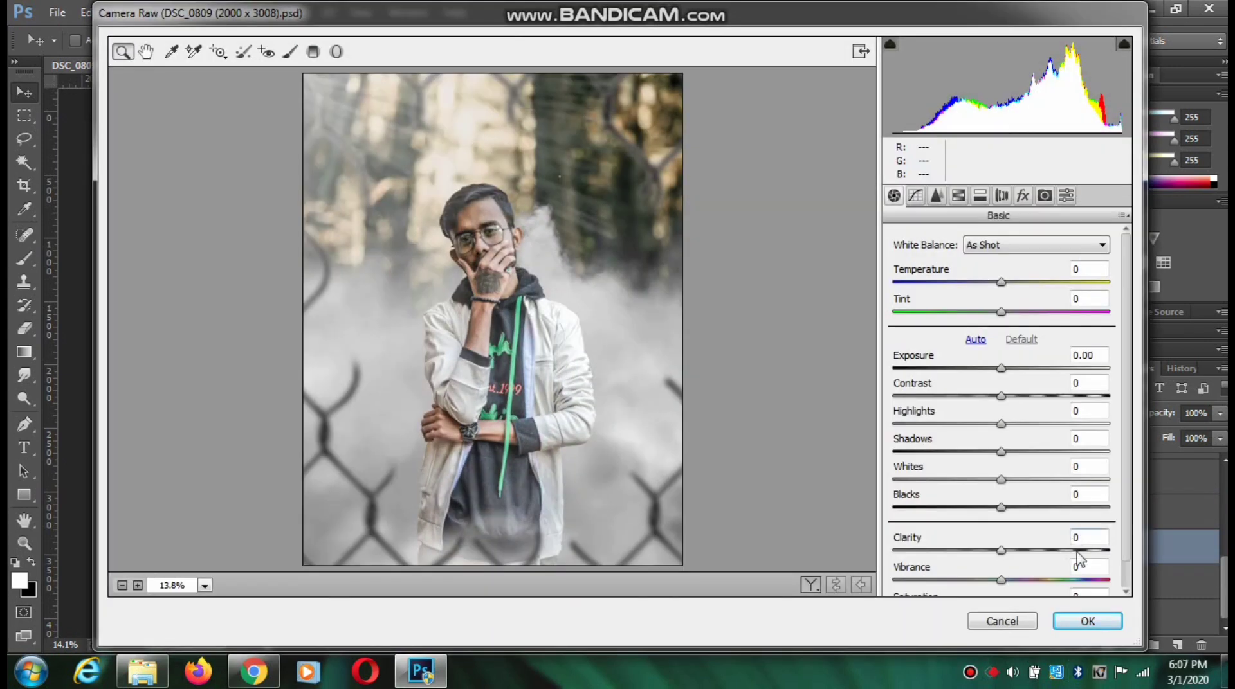
drag(1079, 552, 1054, 553)
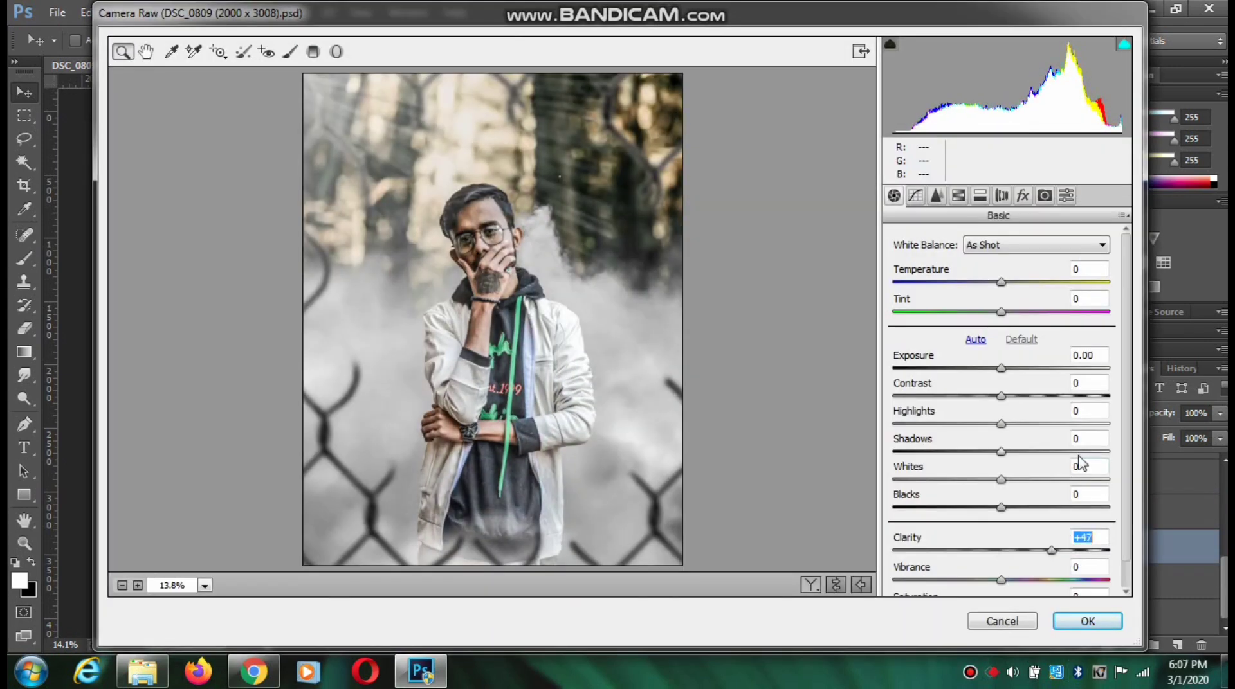
drag(1079, 457, 1101, 457)
drag(1001, 423, 1012, 397)
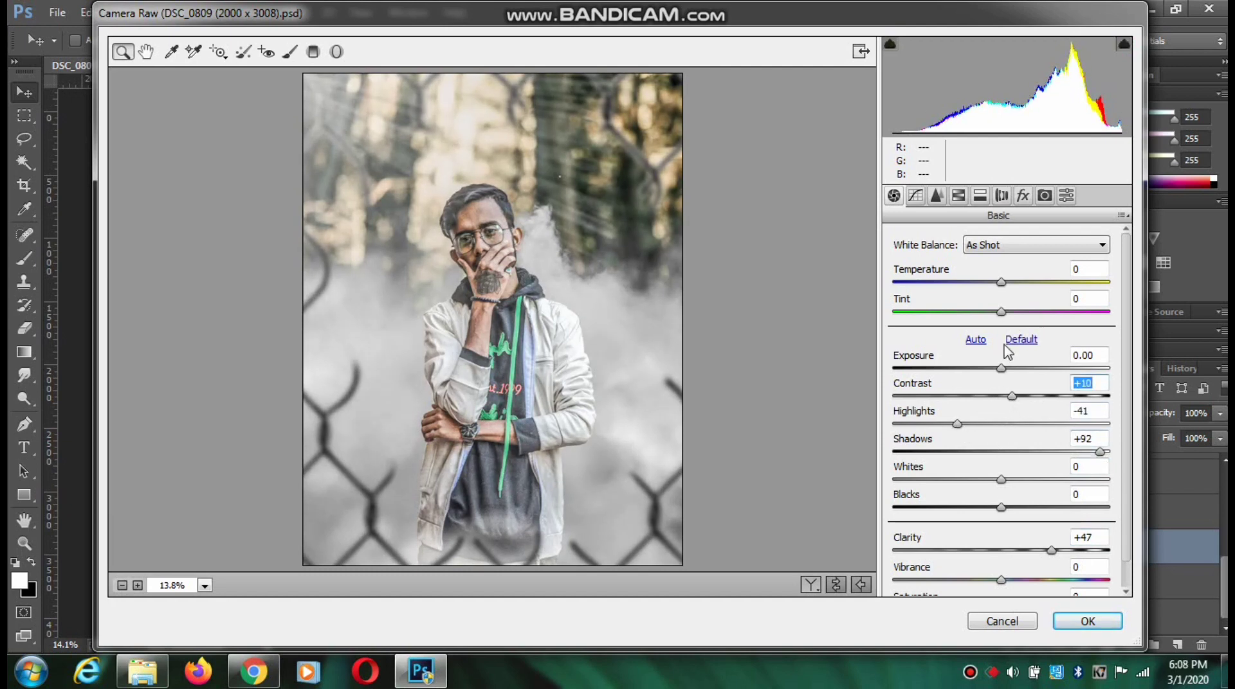
drag(1007, 292, 1010, 294)
Raise the Oranges luminance slightly and set the Oranges hue to +11 in the HSL adjustments.
click(958, 195)
click(1000, 264)
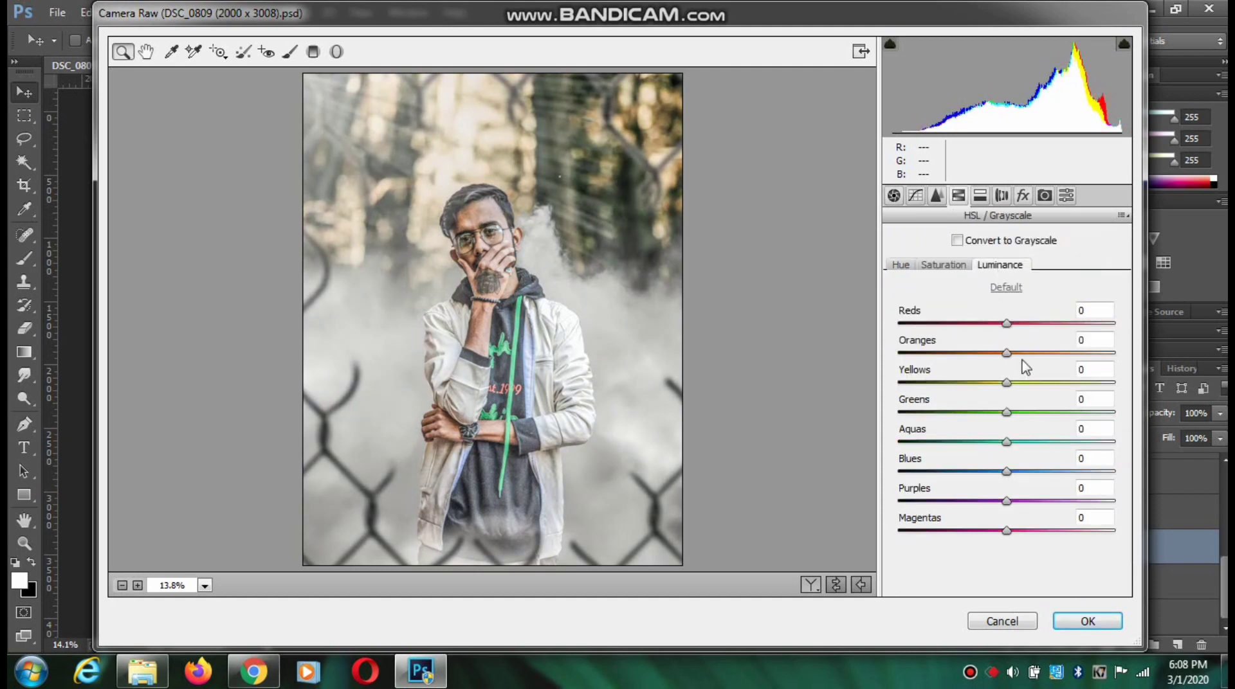
mouse_move(1007, 353)
mouse_down()
mouse_move(1032, 354)
mouse_move(1018, 353)
mouse_up()
click(944, 265)
click(900, 265)
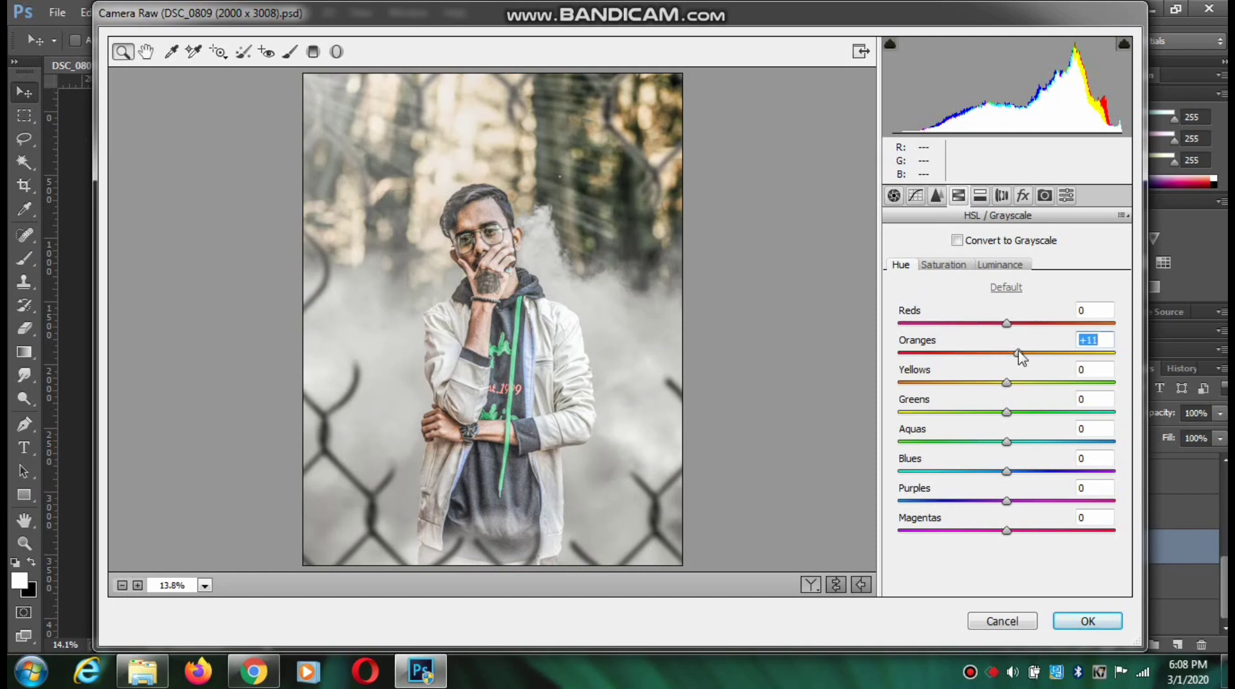
Refine the basic tones with Whites -12, Blacks -7, Vibrance +9 and Shadows +93, and readjust Clarity.
click(893, 195)
drag(1001, 479, 1002, 510)
drag(1021, 581, 1012, 578)
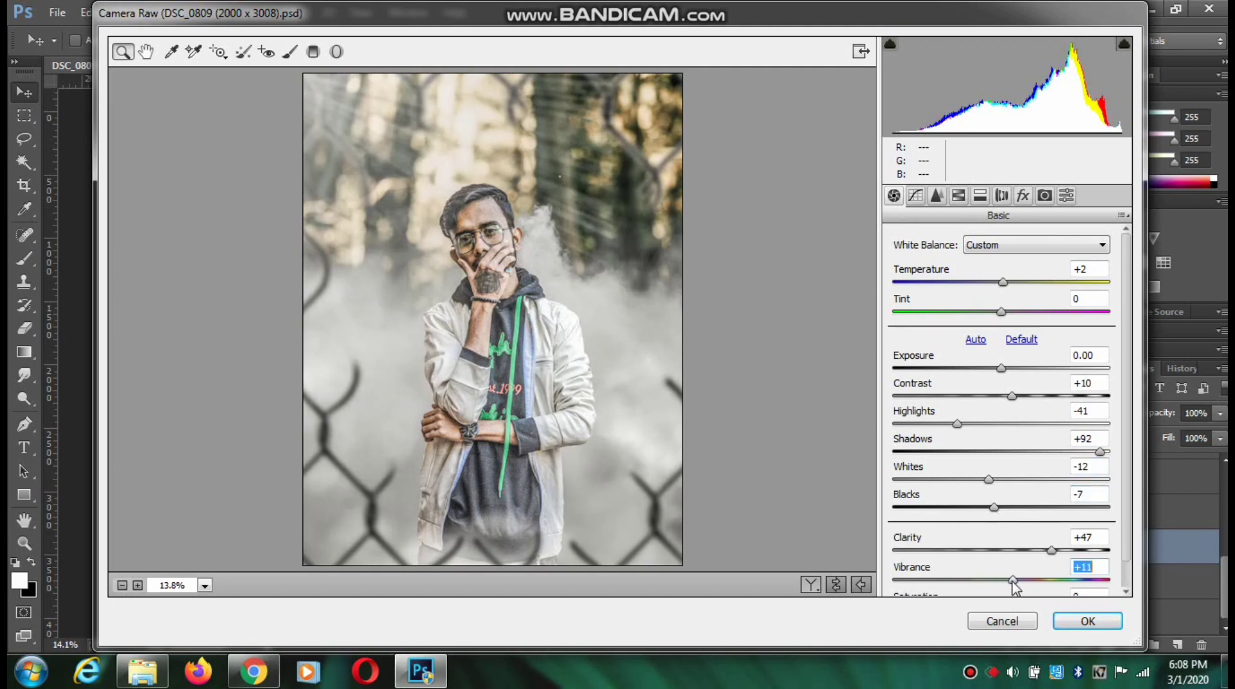
drag(1099, 451, 1097, 451)
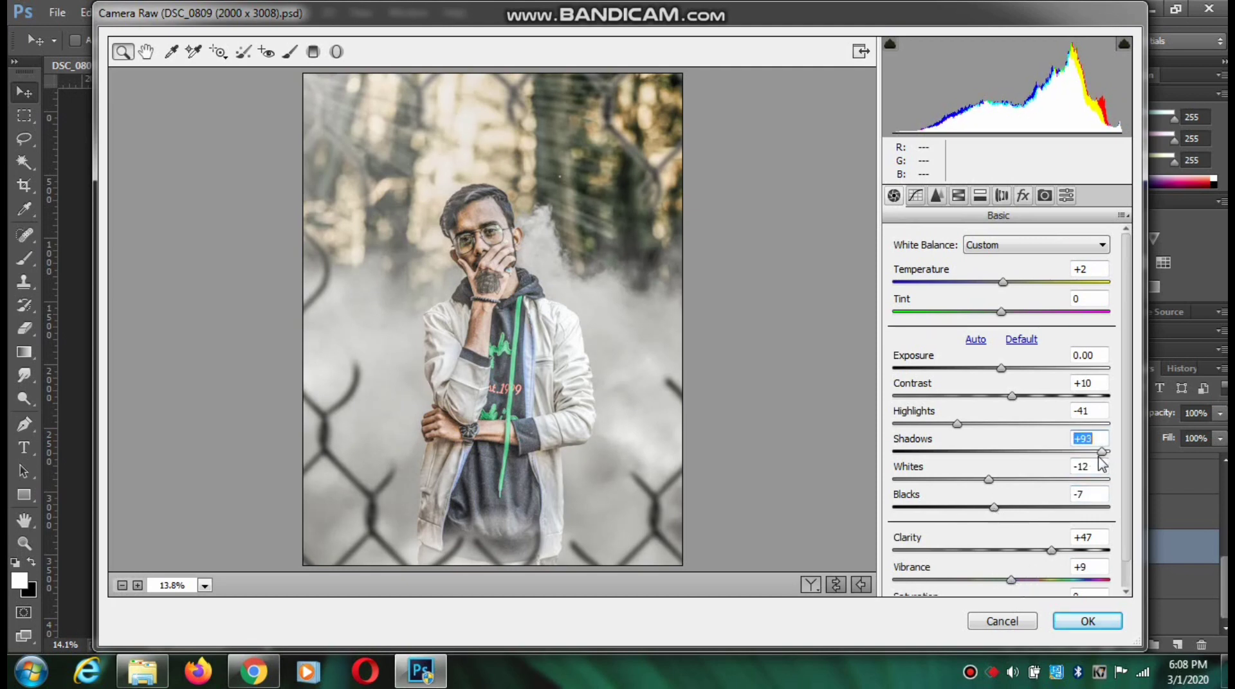
drag(1051, 551, 995, 582)
Adjust the parametric tone curve to Highlights -4, Lights -1, Darks +4 and Shadows +12.
click(955, 196)
click(937, 196)
click(915, 195)
scroll(1027, 524, down, 1)
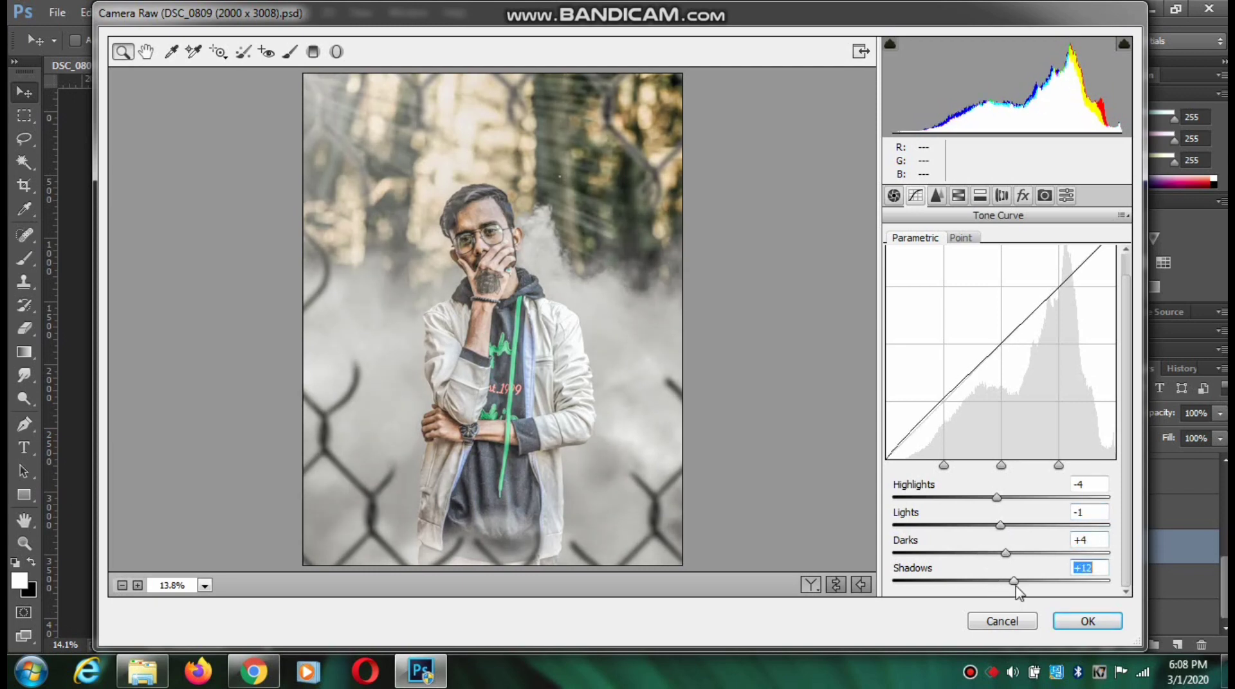
Add luminance noise reduction and apply the Camera Raw adjustments to the merged layer.
click(935, 195)
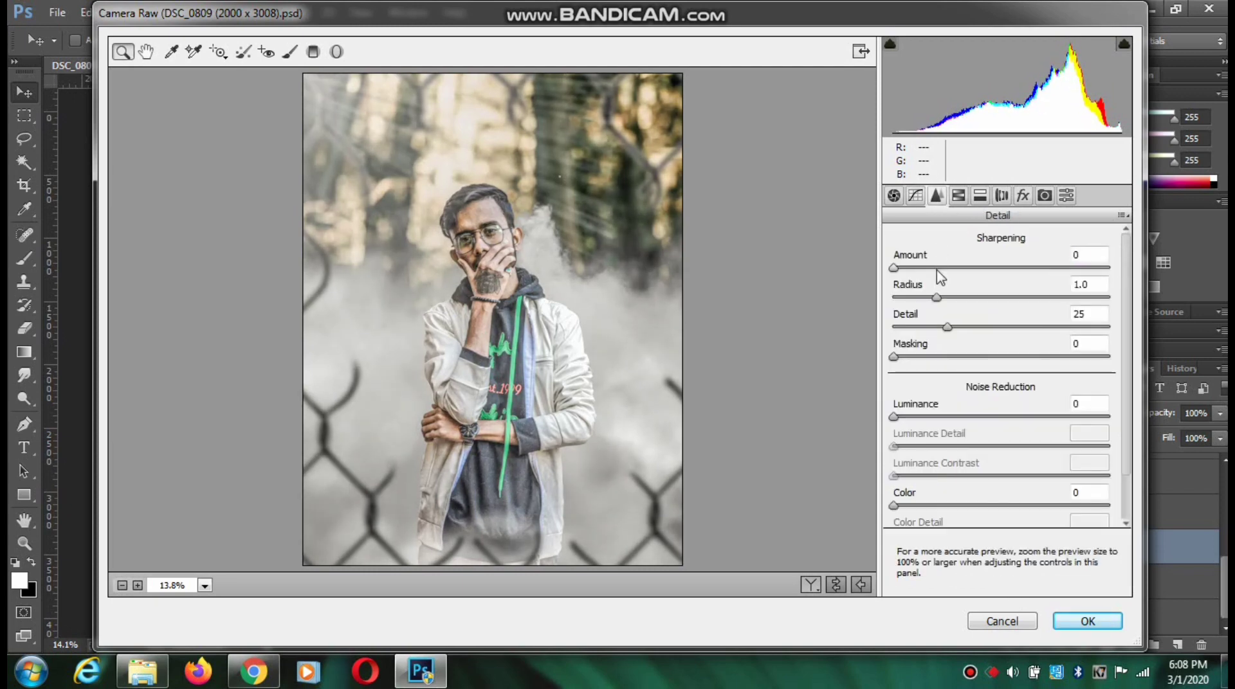
click(940, 419)
click(1087, 621)
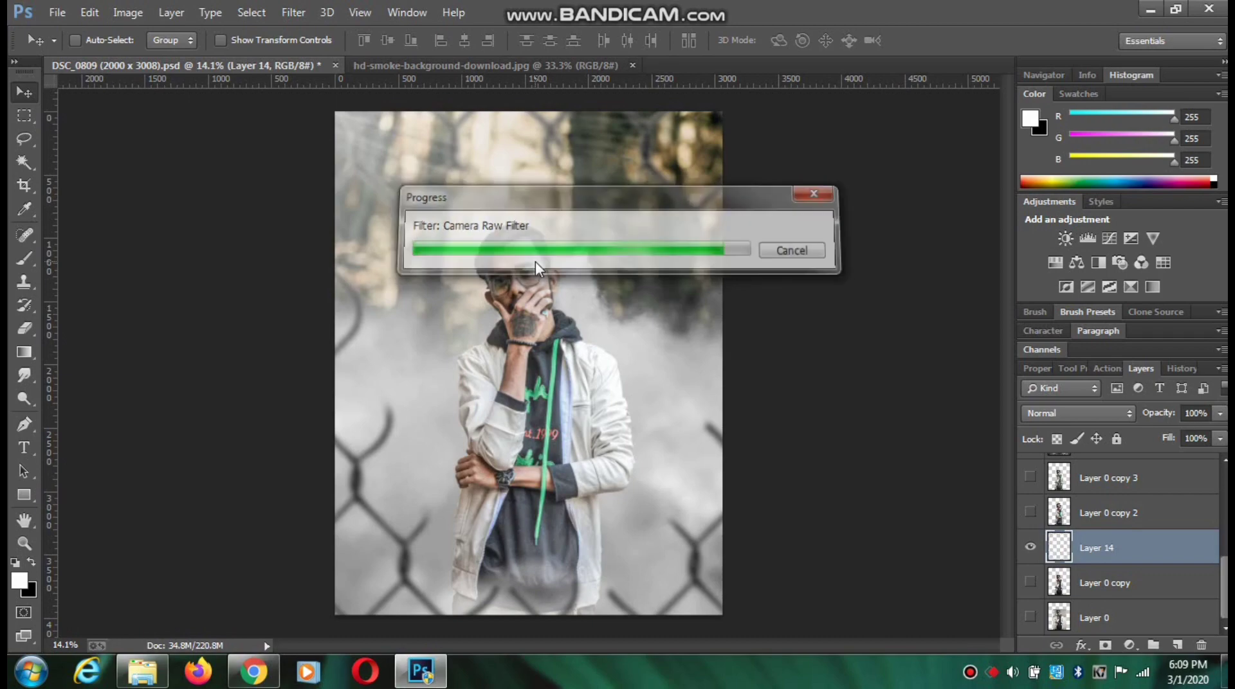
Set up the Smudge tool with the 14 px spatter brush tip resized to 62 px and a strength of 41%.
scroll(526, 258, up, 3)
scroll(526, 257, up, 4)
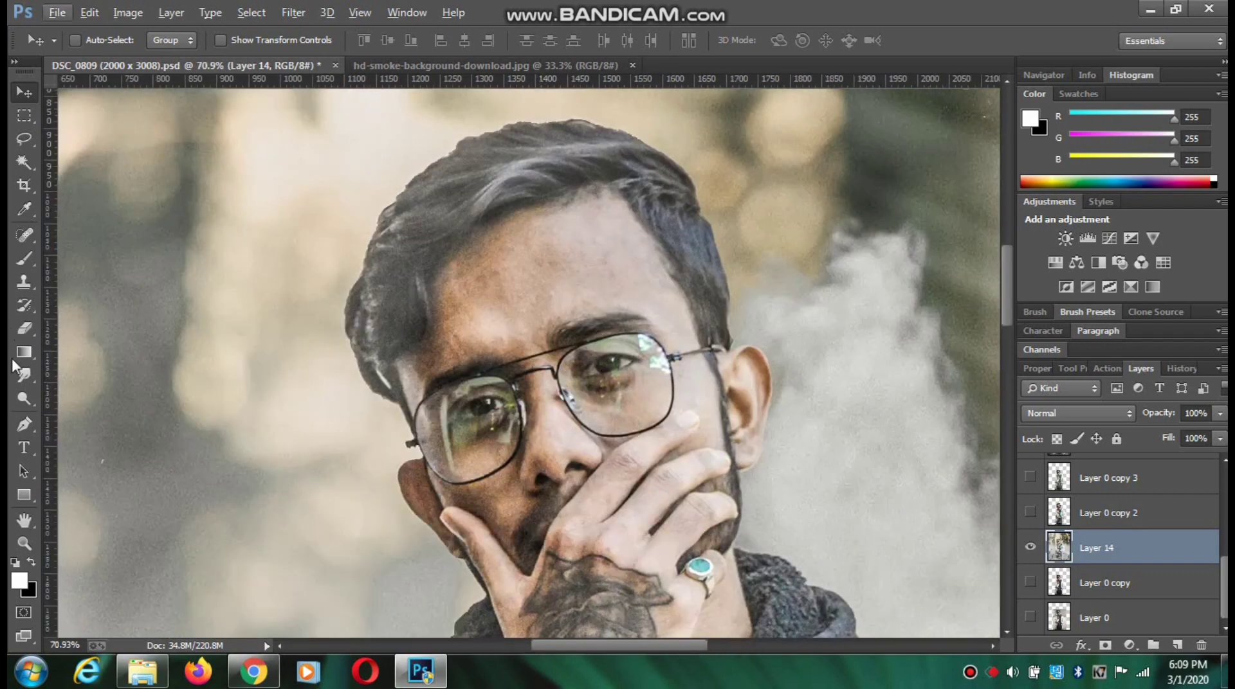
click(23, 375)
scroll(517, 294, up, 1)
scroll(522, 287, up, 2)
right_click(527, 281)
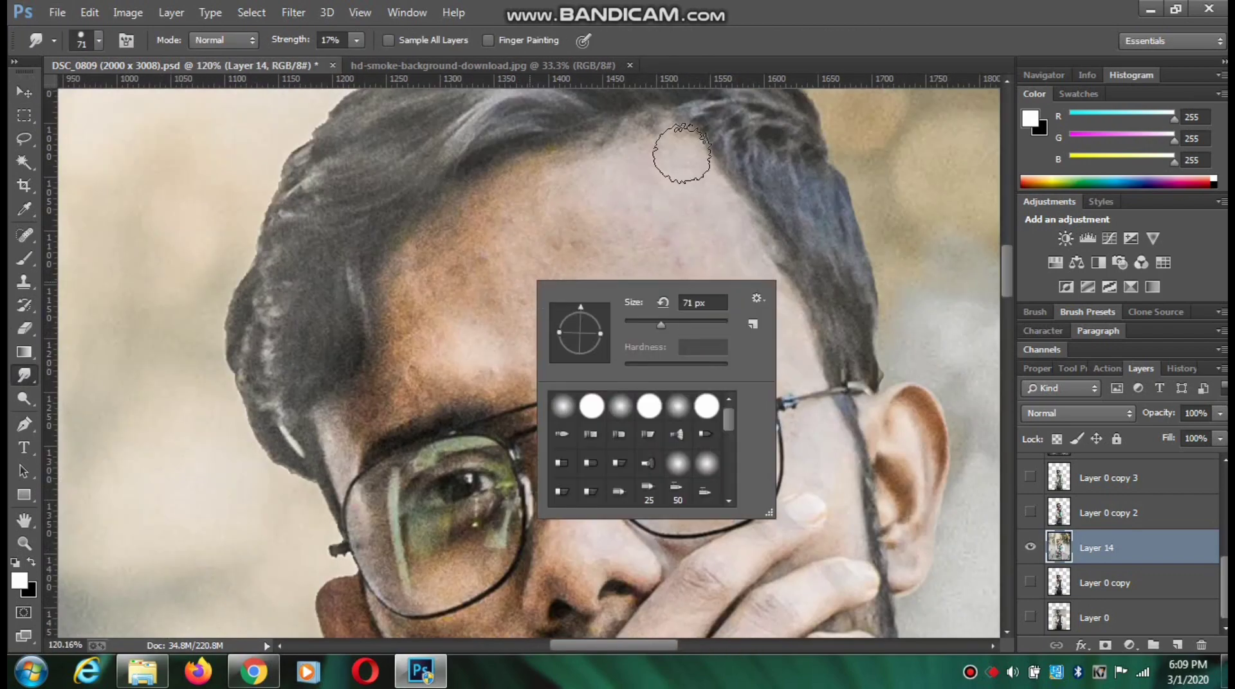
click(682, 157)
scroll(697, 256, up, 3)
right_click(518, 294)
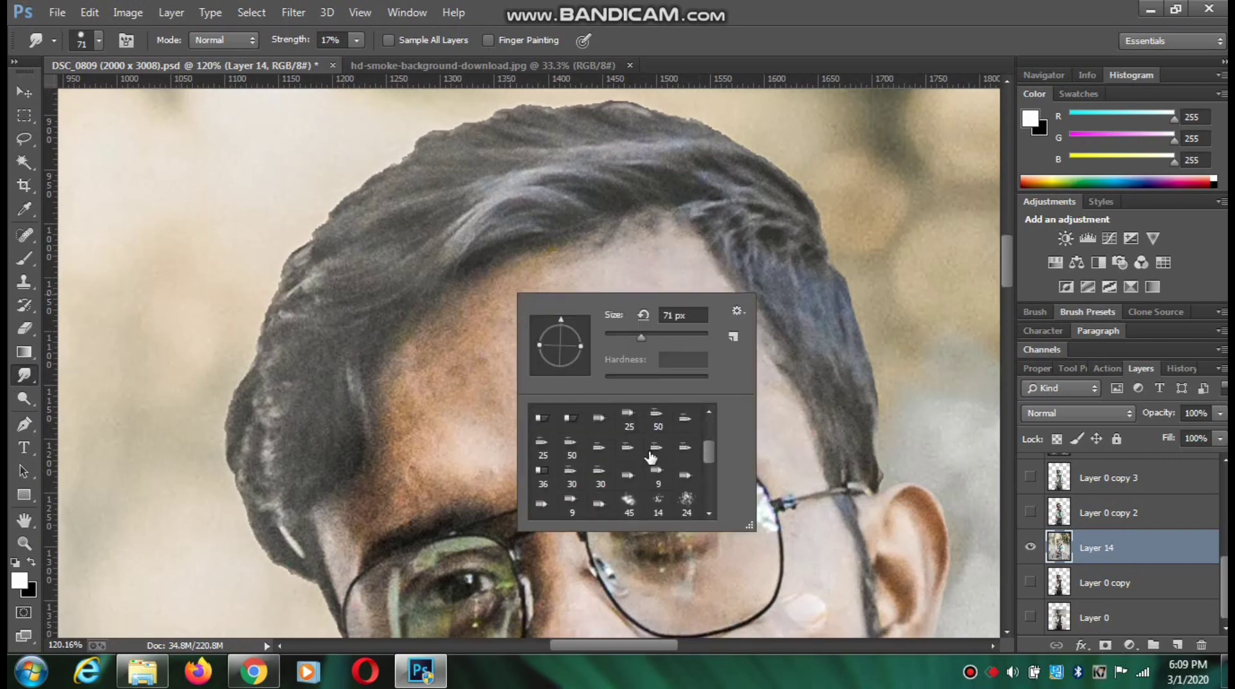
click(657, 505)
scroll(514, 157, up, 3)
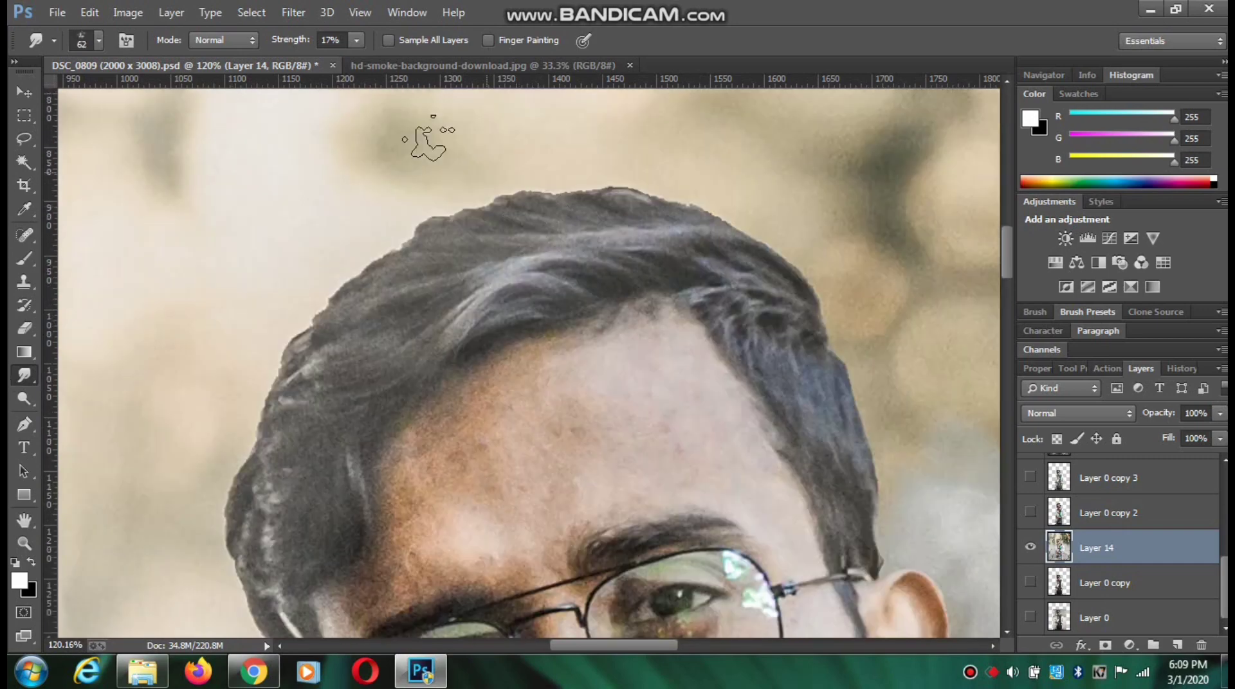
drag(358, 57, 379, 69)
Smudge the hair's outline along the crown and the swept side of the head into soft strands that blend with the background.
scroll(792, 248, up, 2)
mouse_move(698, 199)
mouse_down()
mouse_move(612, 152)
mouse_move(631, 217)
mouse_move(551, 202)
mouse_move(439, 144)
mouse_move(371, 211)
mouse_move(267, 262)
mouse_up()
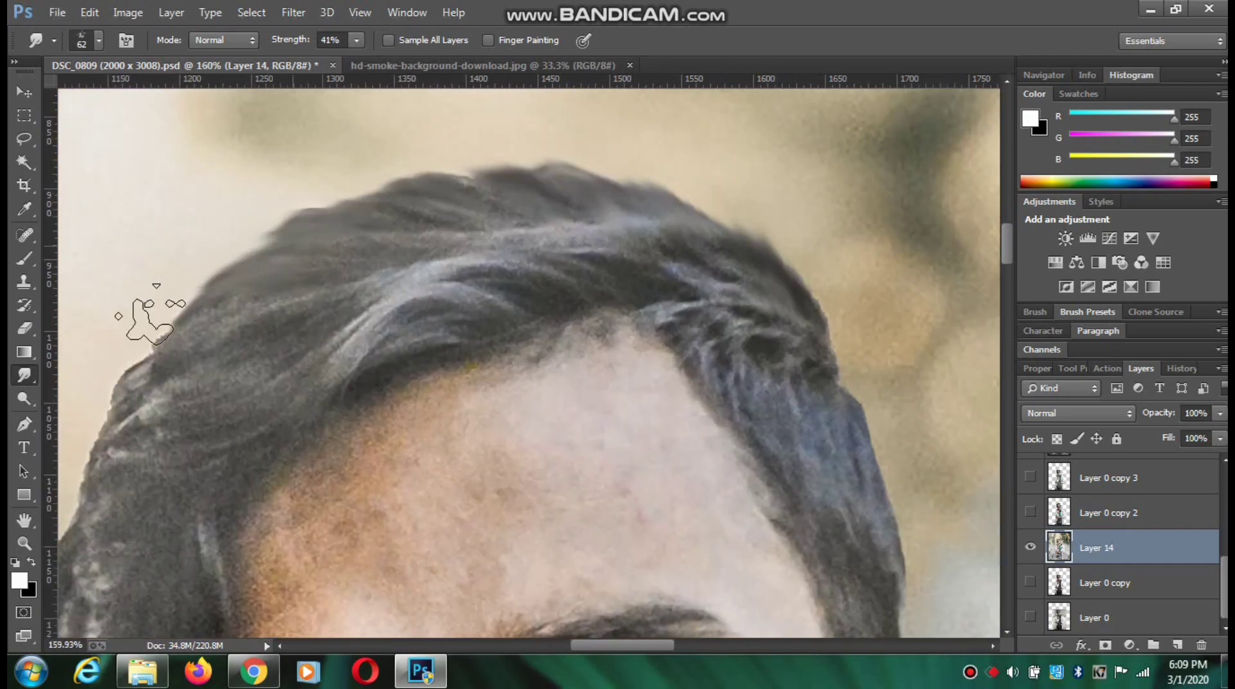
scroll(151, 322, down, 3)
scroll(143, 357, up, 2)
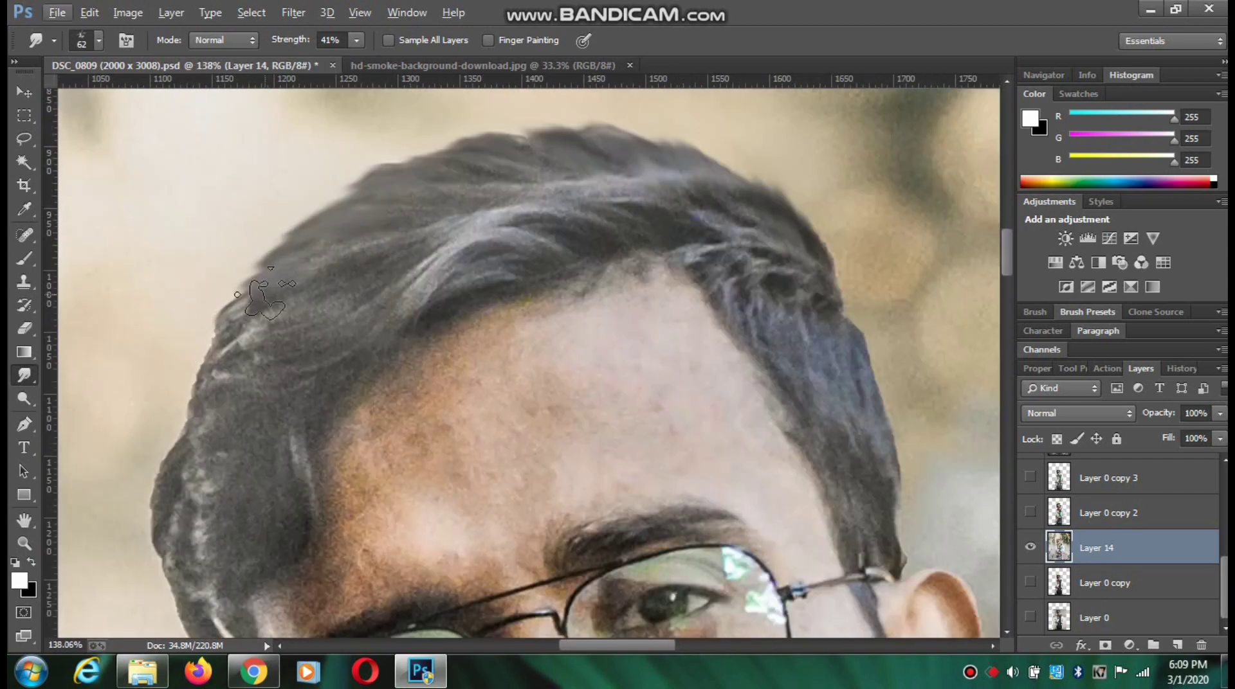
scroll(125, 444, down, 1)
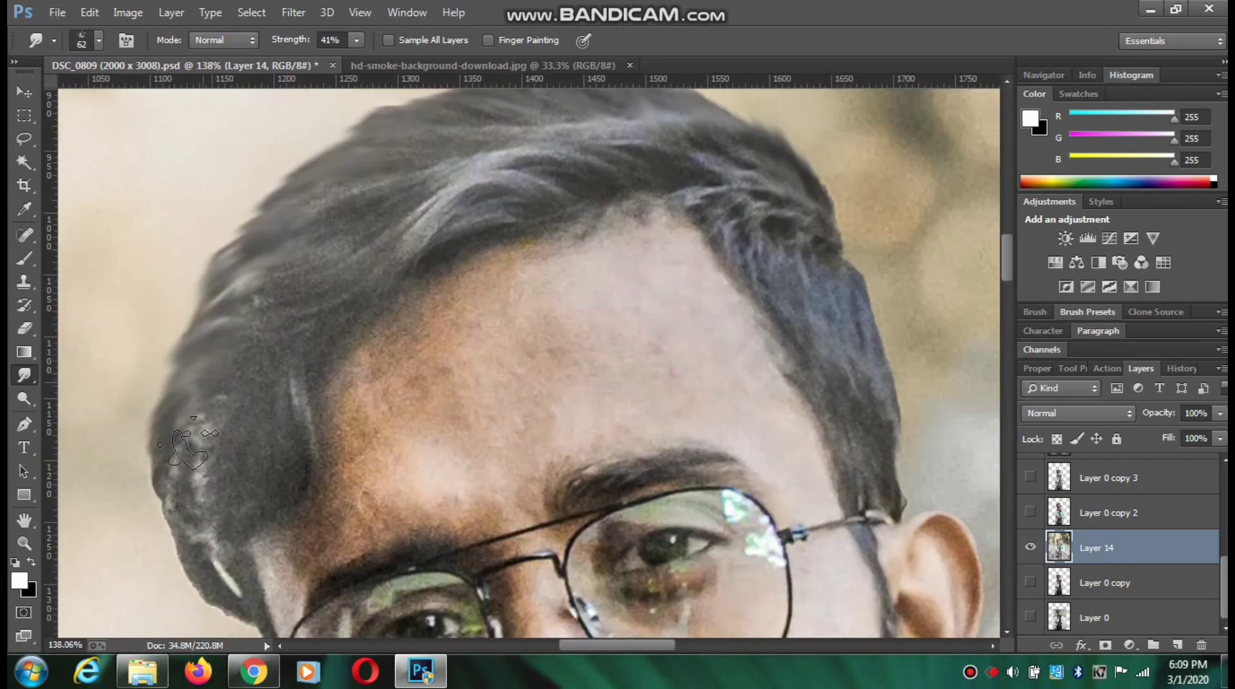
scroll(180, 457, down, 1)
scroll(219, 501, up, 3)
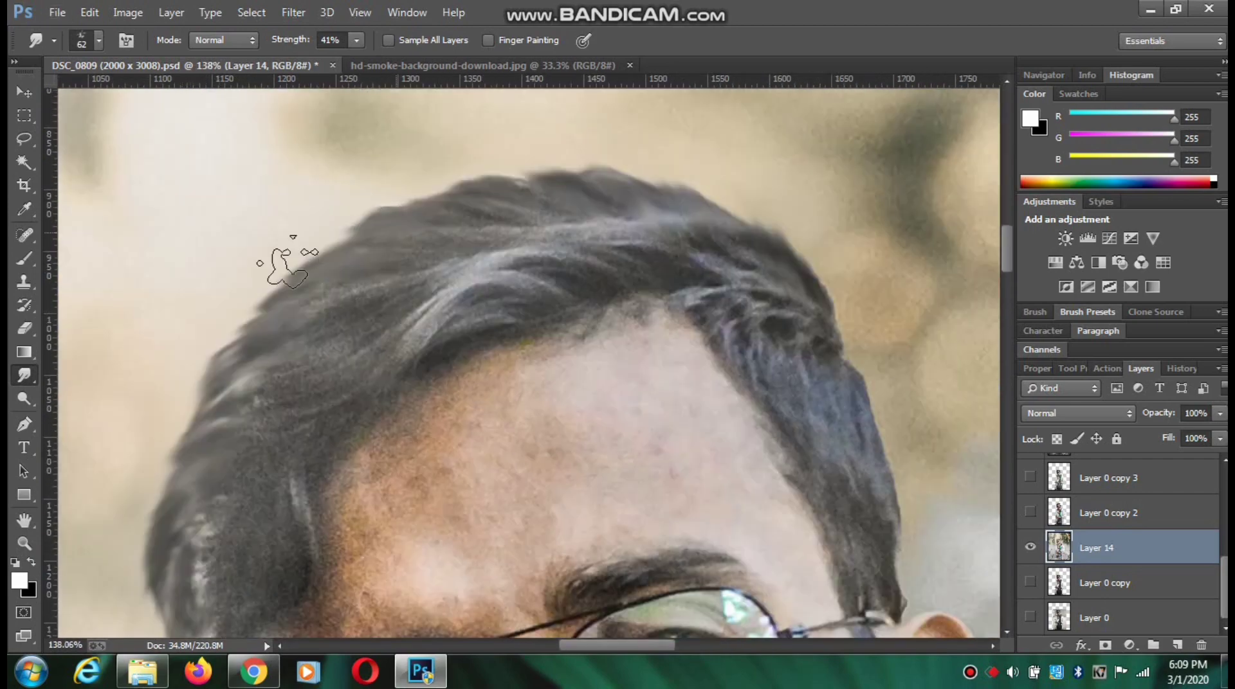
mouse_move(781, 248)
mouse_down()
mouse_move(735, 175)
mouse_move(681, 151)
mouse_move(679, 199)
mouse_move(591, 203)
mouse_up()
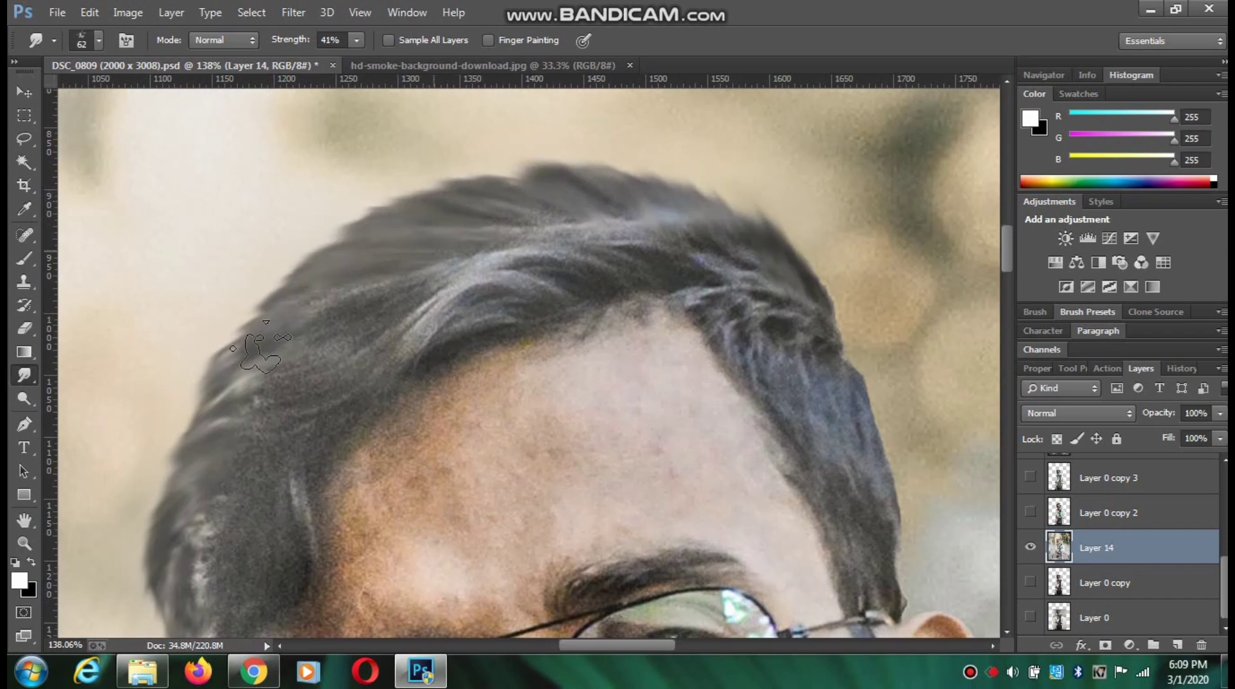
scroll(257, 350, down, 3)
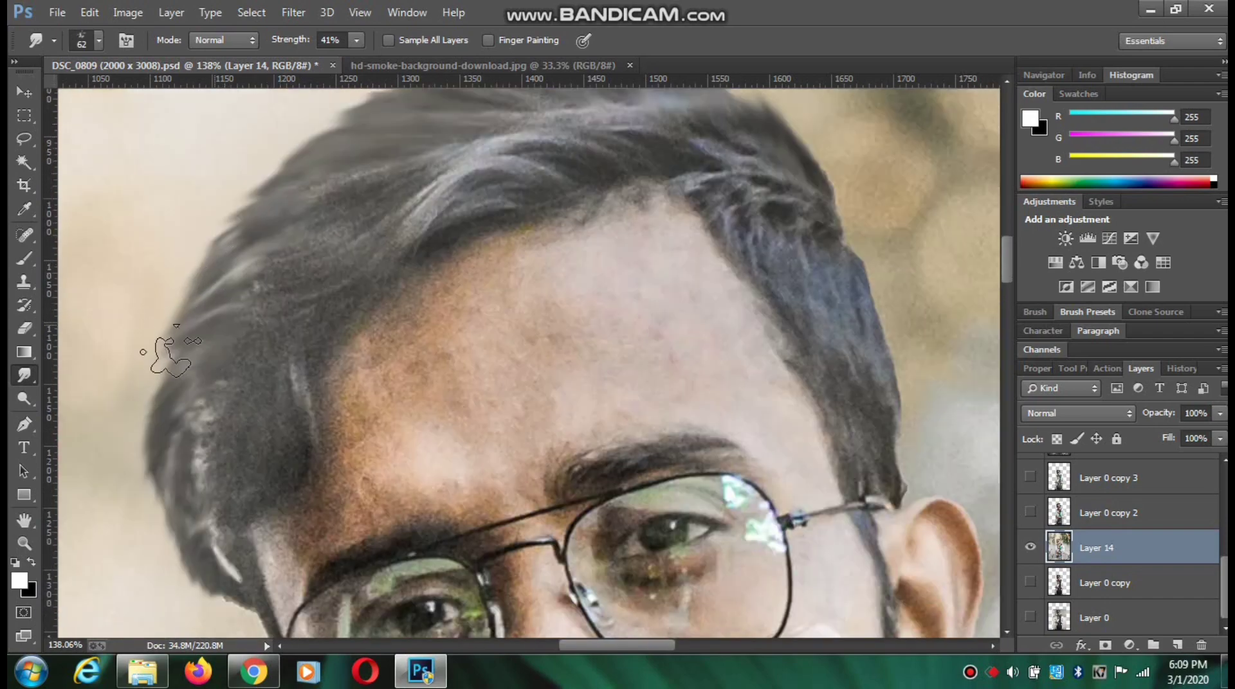
Smudge the hair edge on the bokeh side of the crown outward into short, soft strands.
alt+scroll(164, 354, down, 3)
alt+scroll(489, 192, up, 5)
mouse_move(516, 373)
mouse_down()
mouse_move(573, 323)
mouse_move(524, 255)
mouse_up()
drag(496, 295, 477, 257)
scroll(399, 222, up, 1)
drag(370, 225, 351, 184)
alt+scroll(273, 203, down, 5)
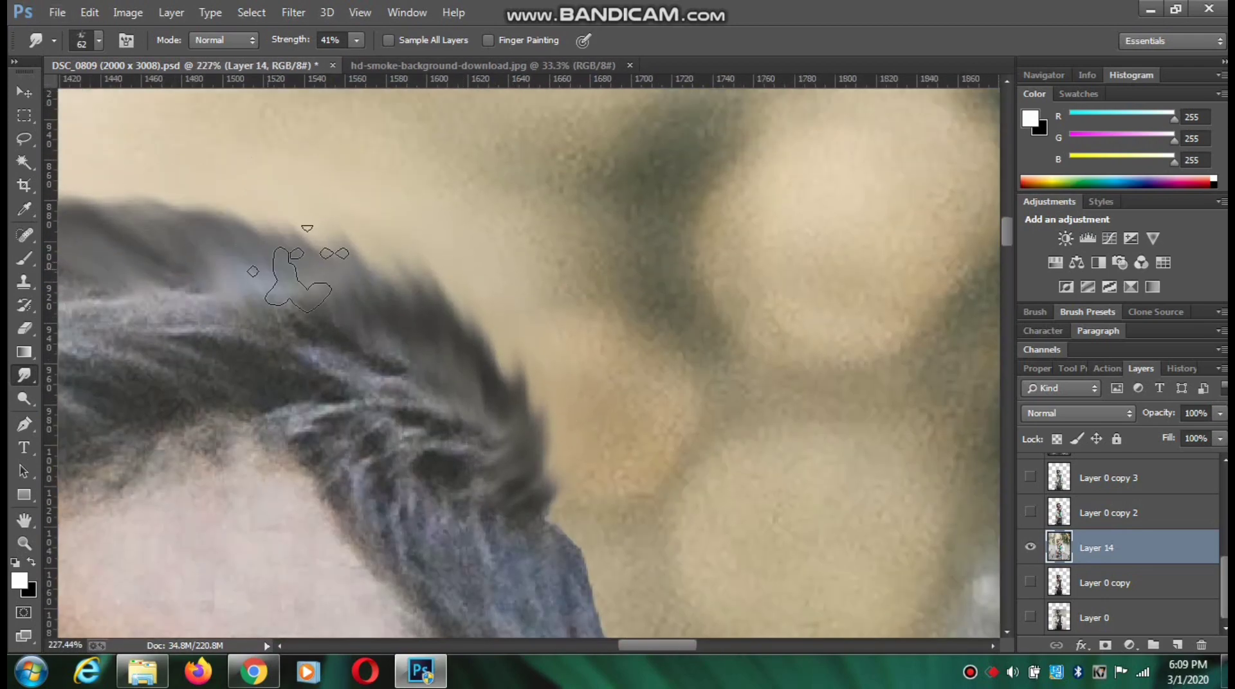
alt+scroll(219, 251, up, 3)
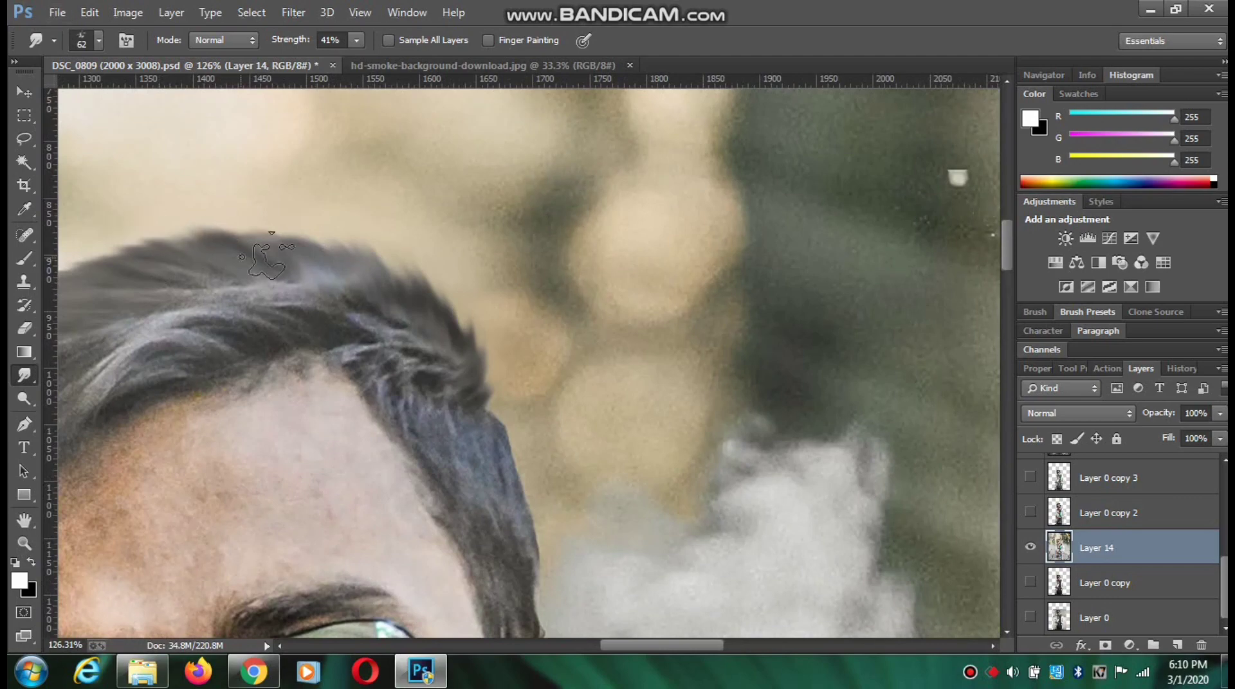
alt+scroll(328, 261, down, 4)
alt+scroll(196, 279, up, 3)
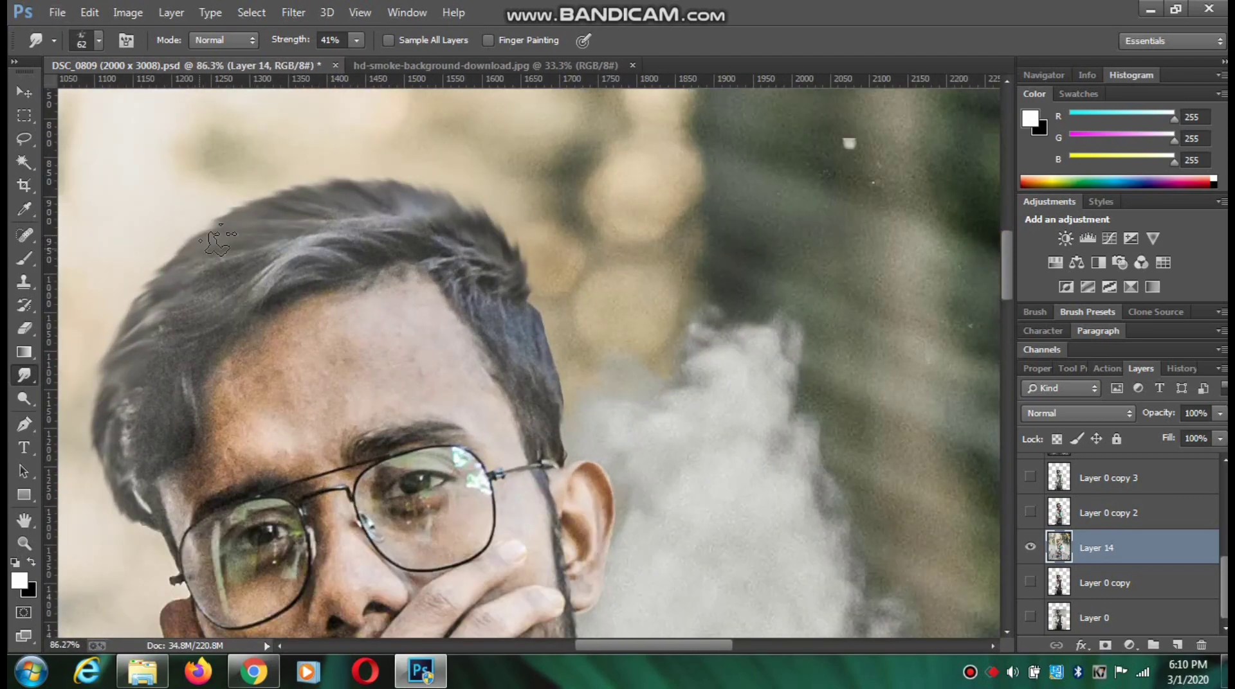
Switch the Smudge tool to a round brush tip at 121 px with a strength of 17%.
scroll(175, 331, down, 3)
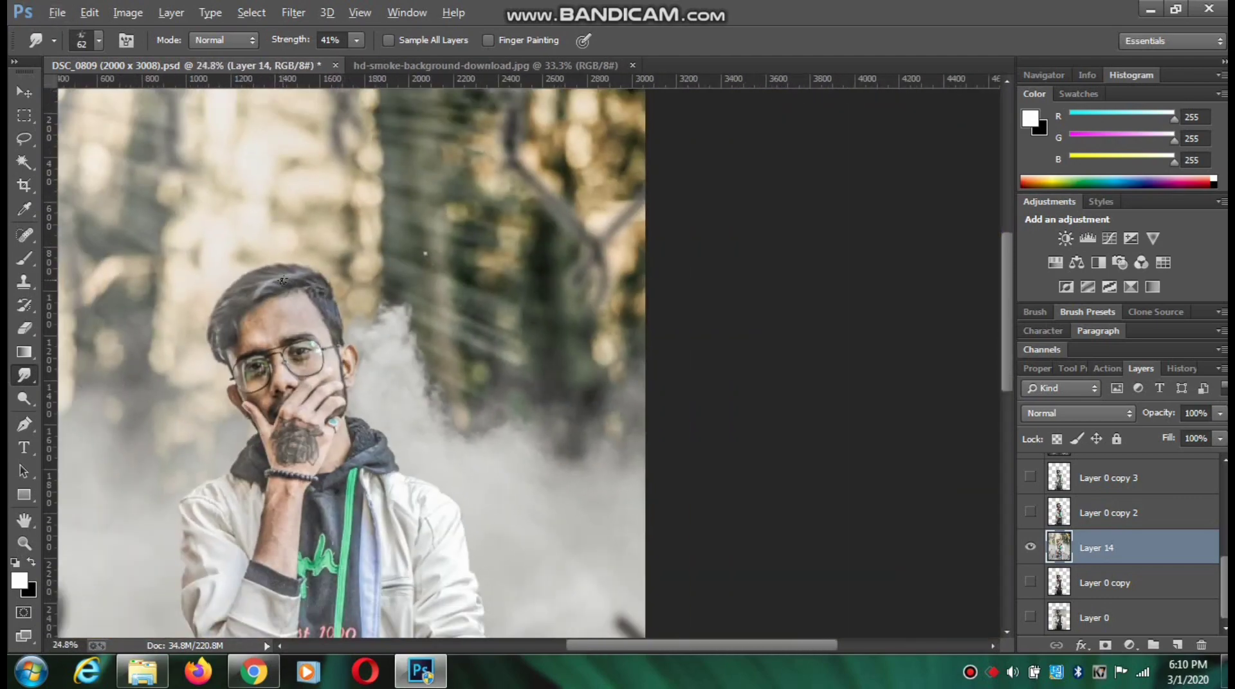
scroll(386, 322, up, 3)
right_click(538, 421)
scroll(527, 443, down, 5)
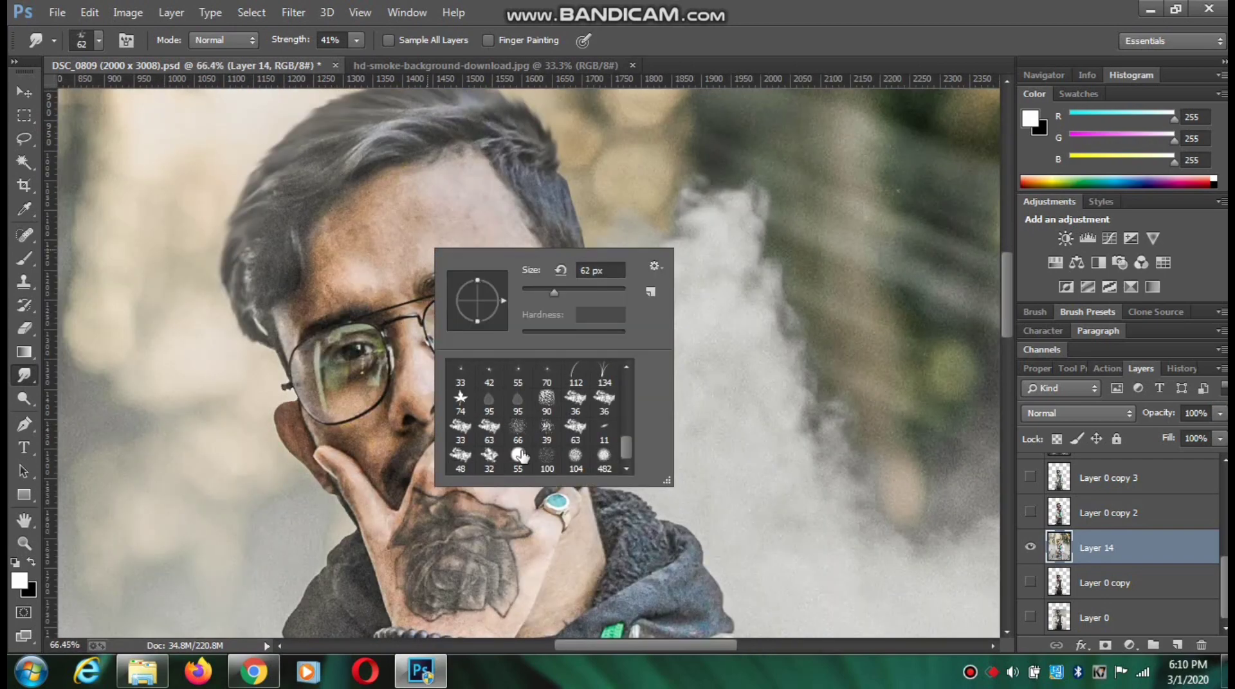
click(578, 294)
click(402, 242)
scroll(381, 220, up, 4)
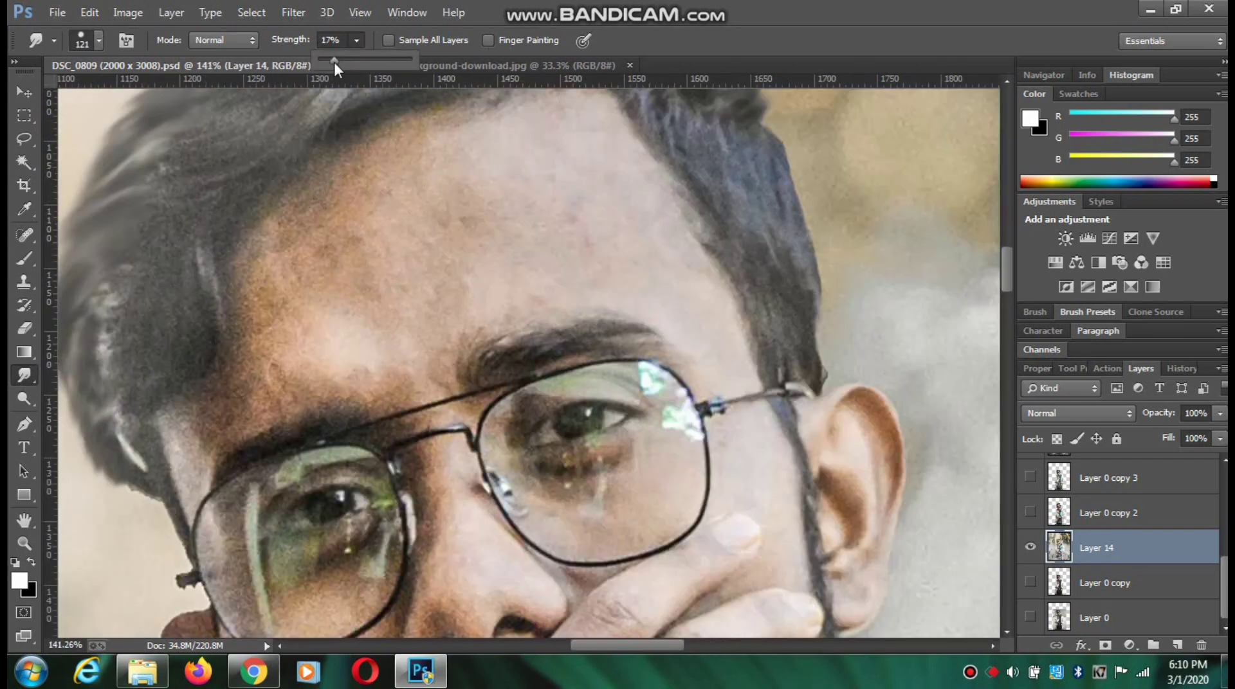
click(378, 285)
Smooth the forehead skin with the Smudge tool, using an 89 px brush.
scroll(379, 286, up, 1)
mouse_move(365, 295)
mouse_down()
mouse_move(394, 286)
mouse_move(371, 315)
mouse_move(405, 261)
mouse_move(393, 286)
mouse_move(370, 246)
mouse_move(534, 196)
mouse_move(485, 235)
mouse_move(468, 296)
mouse_move(388, 306)
mouse_move(333, 294)
mouse_move(329, 319)
mouse_move(360, 219)
mouse_move(456, 181)
mouse_move(551, 207)
mouse_move(497, 201)
mouse_move(533, 171)
mouse_move(409, 204)
mouse_move(448, 194)
mouse_move(328, 262)
mouse_move(342, 236)
mouse_move(489, 225)
mouse_move(505, 304)
mouse_move(567, 256)
mouse_move(574, 173)
mouse_move(605, 249)
mouse_move(412, 355)
mouse_move(380, 350)
mouse_move(422, 328)
mouse_move(400, 345)
mouse_up()
right_click(445, 268)
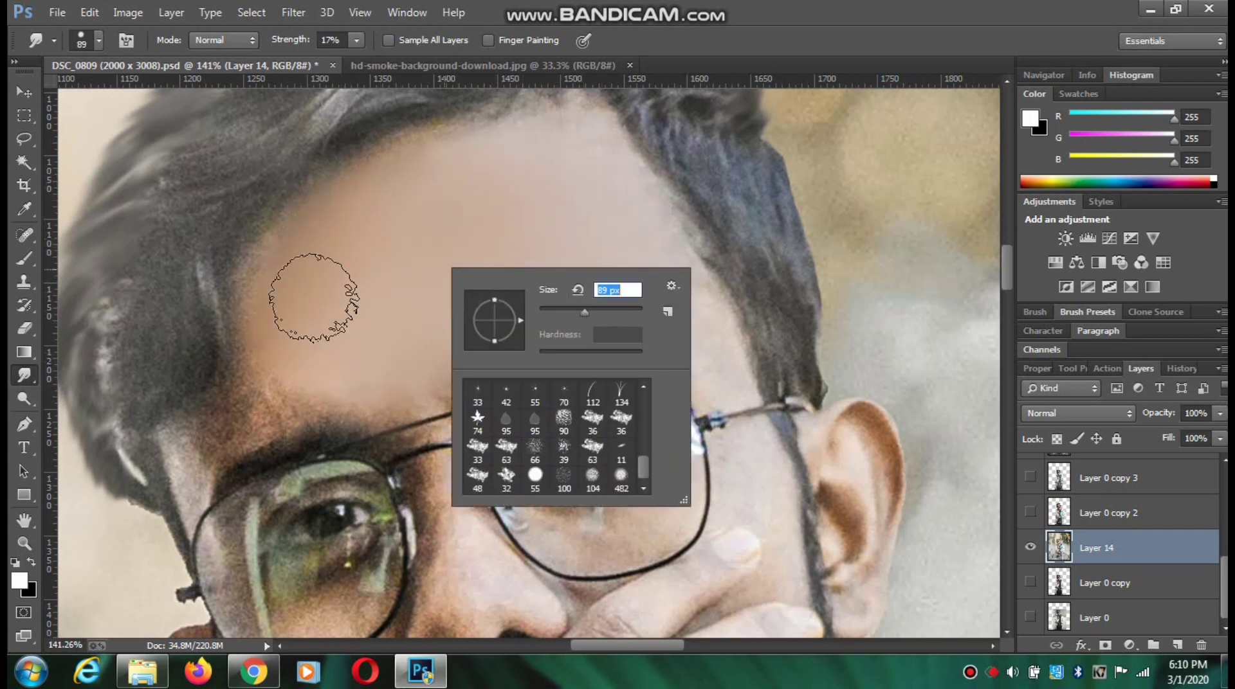
key(Return)
mouse_move(313, 297)
mouse_down()
mouse_move(292, 367)
mouse_move(310, 387)
mouse_move(367, 370)
mouse_move(254, 335)
mouse_move(264, 397)
mouse_move(383, 374)
mouse_move(573, 294)
mouse_move(662, 302)
mouse_move(709, 350)
mouse_move(594, 185)
mouse_move(584, 194)
mouse_move(469, 160)
mouse_move(397, 171)
mouse_move(435, 141)
mouse_move(331, 254)
mouse_move(289, 253)
mouse_move(361, 246)
mouse_up()
Reduce the smudge brush to 55 px and smooth the forehead skin along the hairline, eyebrows and temples.
right_click(361, 246)
drag(493, 288, 485, 288)
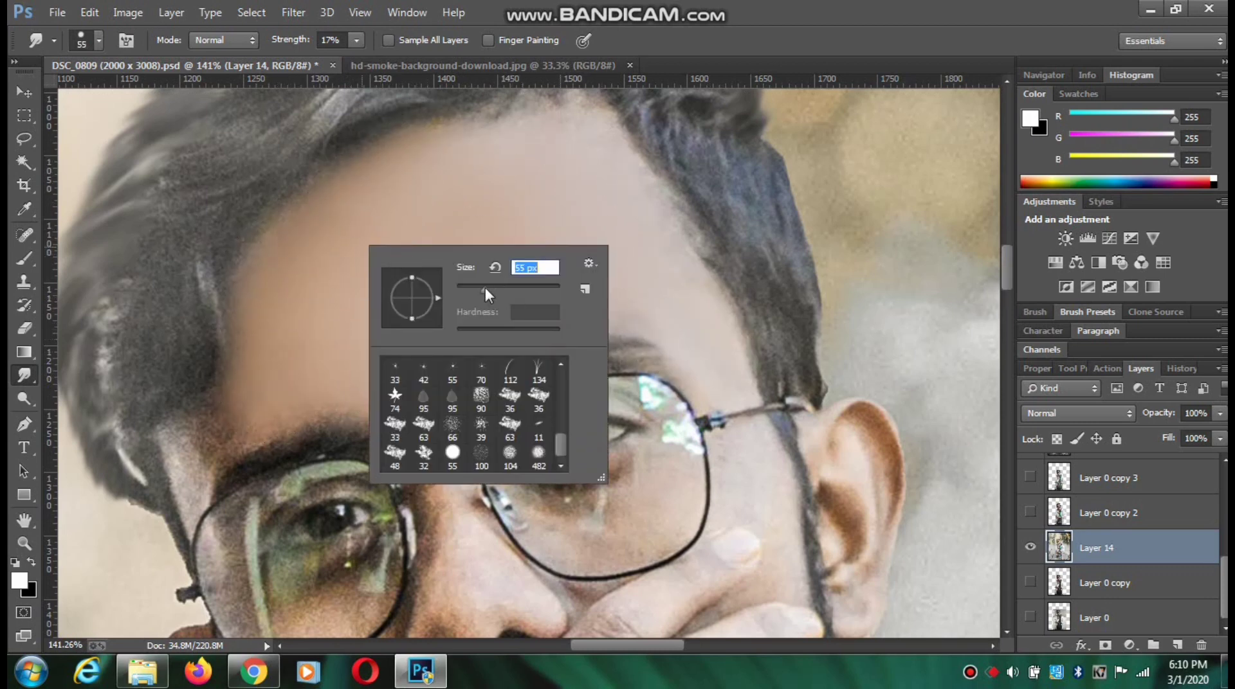
key(Return)
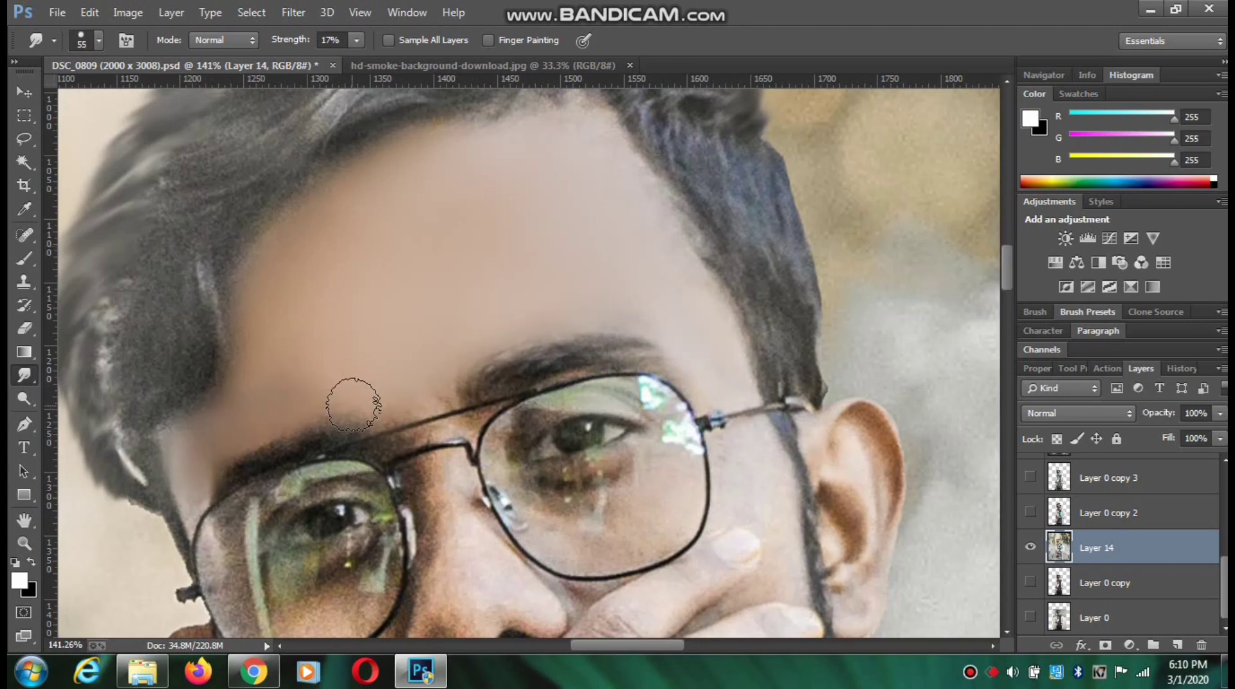
scroll(426, 386, down, 2)
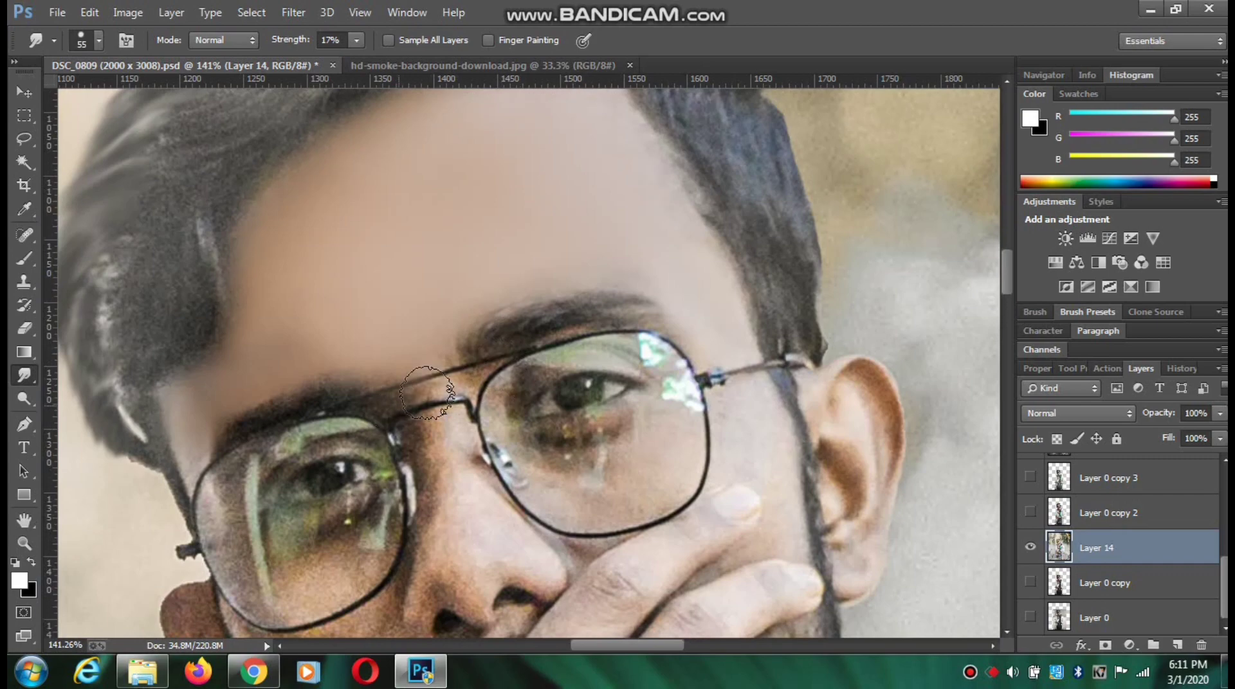
Smudge the skin on the nose and on the cheek between the glasses and the sideburn until it is smooth.
scroll(511, 479, up, 2)
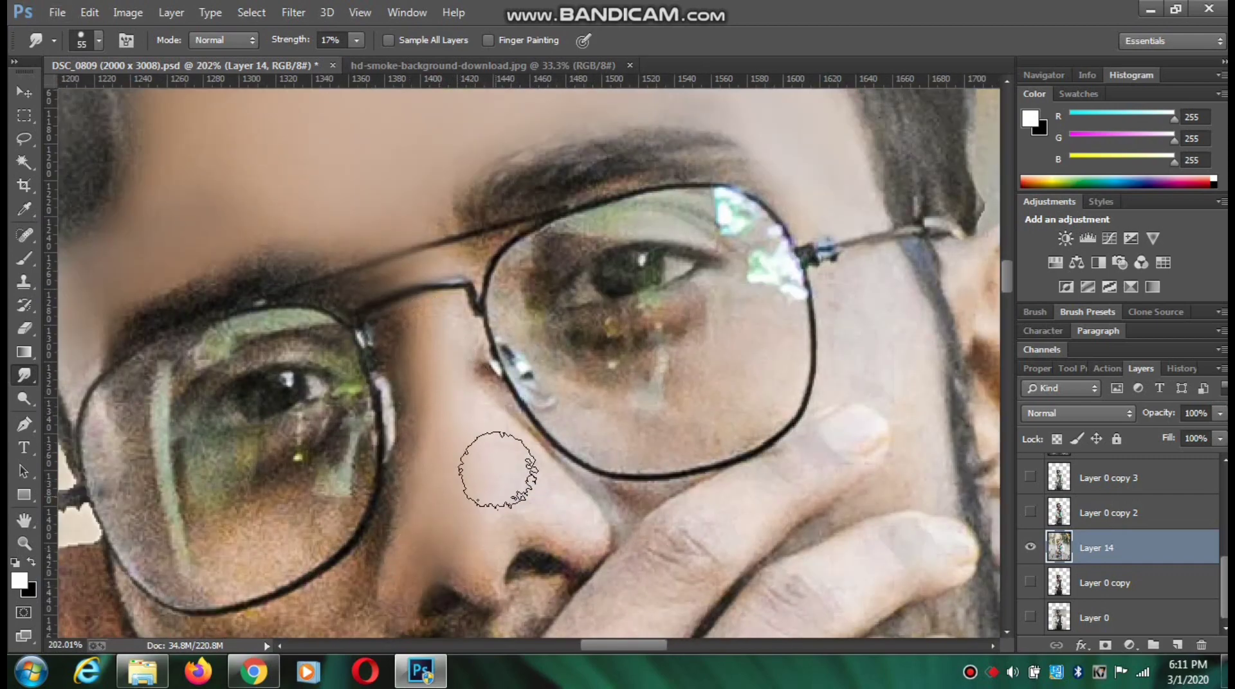
scroll(413, 345, down, 5)
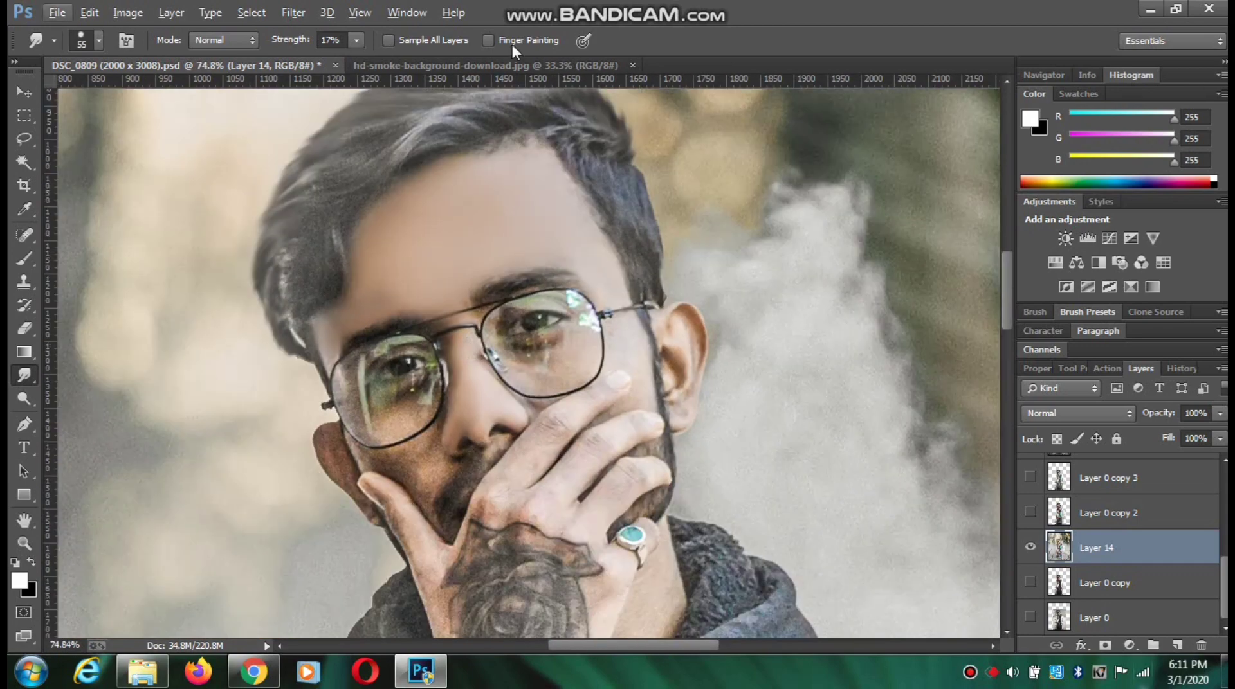
scroll(643, 302, up, 5)
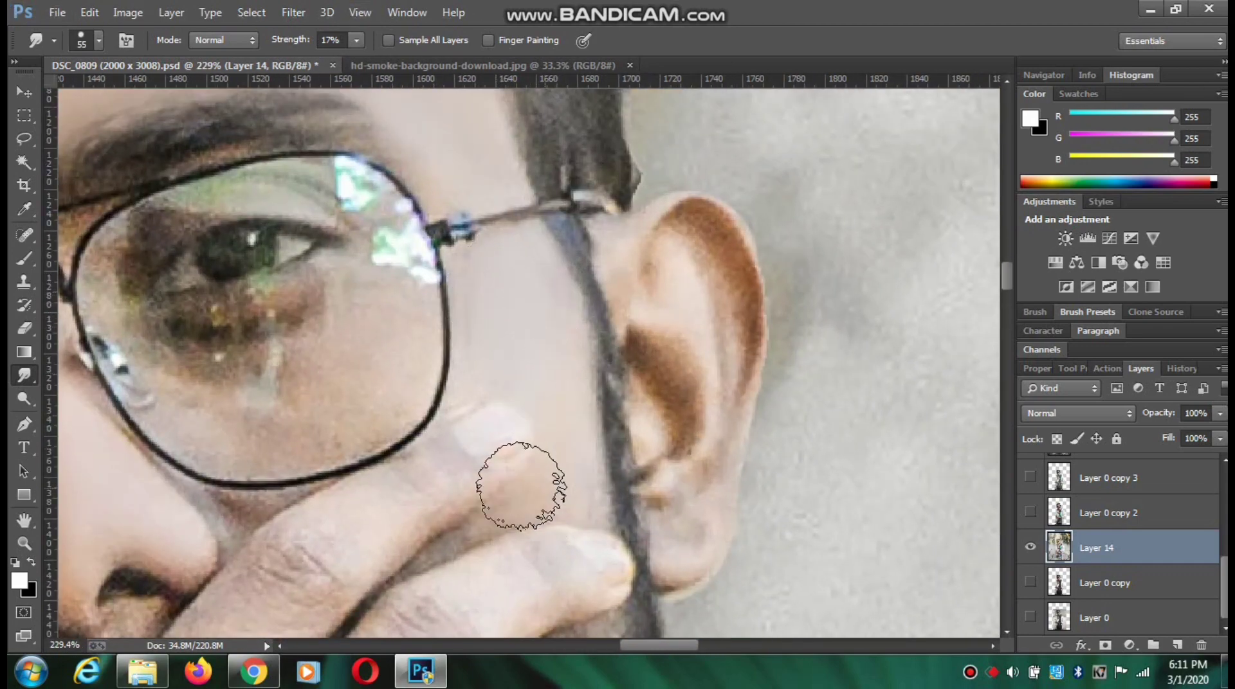
scroll(524, 489, down, 5)
Smudge the under-eye skin seen through the lens on the shaded side of the face, softening the vertical reflection.
scroll(523, 312, down, 4)
scroll(422, 389, up, 5)
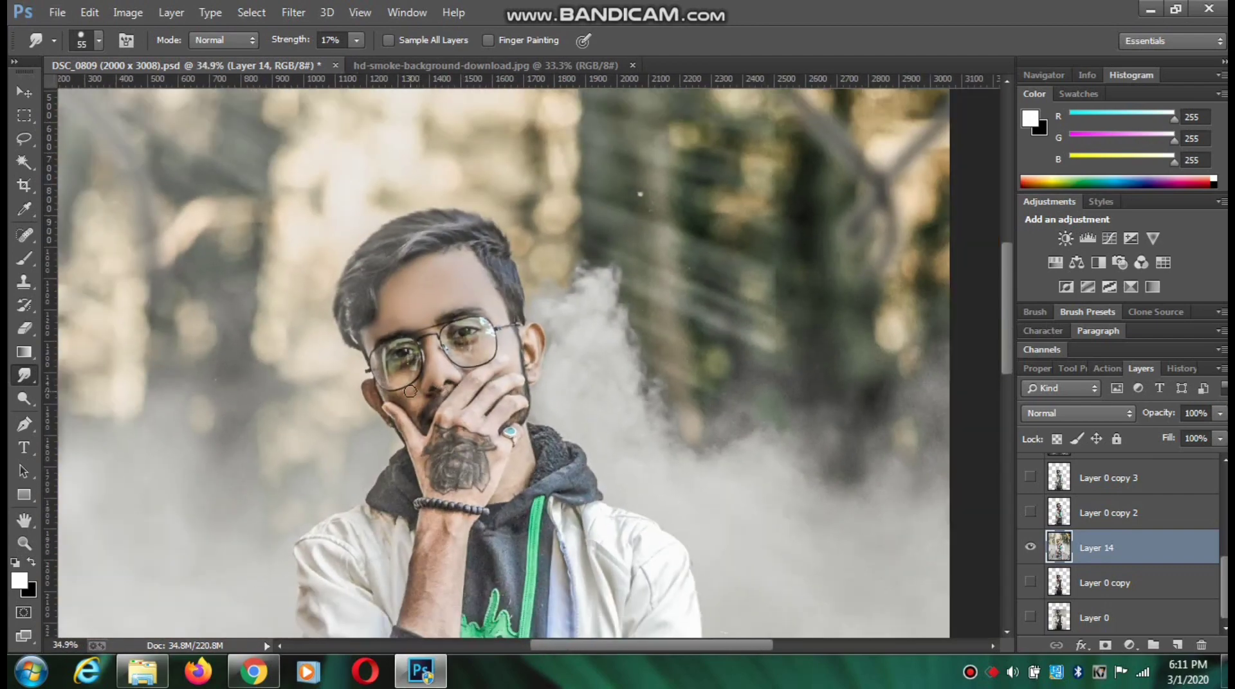
scroll(422, 389, up, 4)
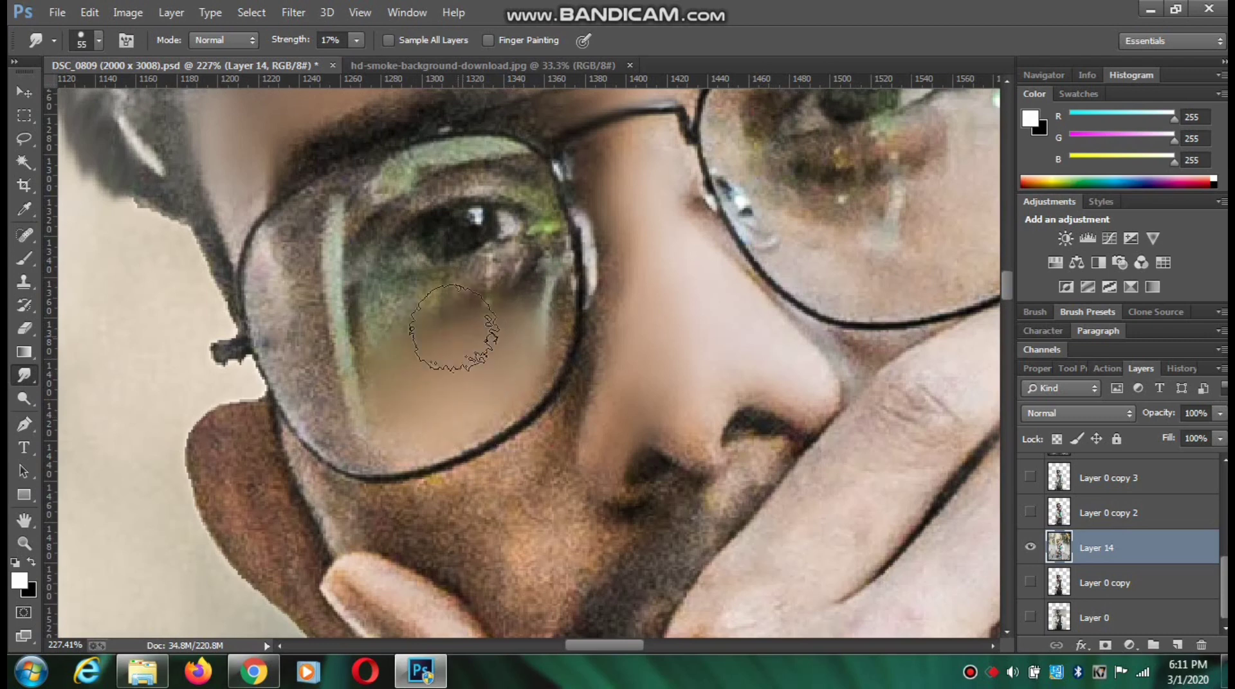
mouse_move(489, 346)
mouse_down()
mouse_move(300, 358)
mouse_move(289, 303)
mouse_move(311, 364)
mouse_move(366, 430)
mouse_up()
drag(526, 373, 388, 359)
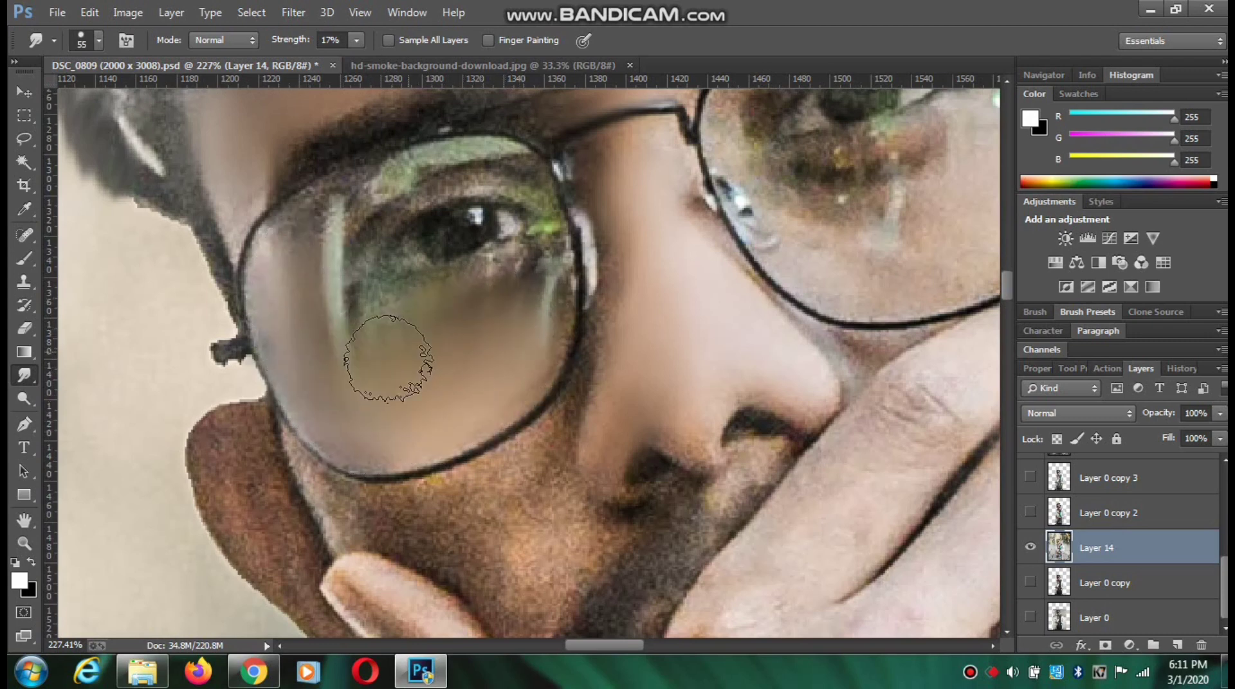
scroll(517, 329, up, 2)
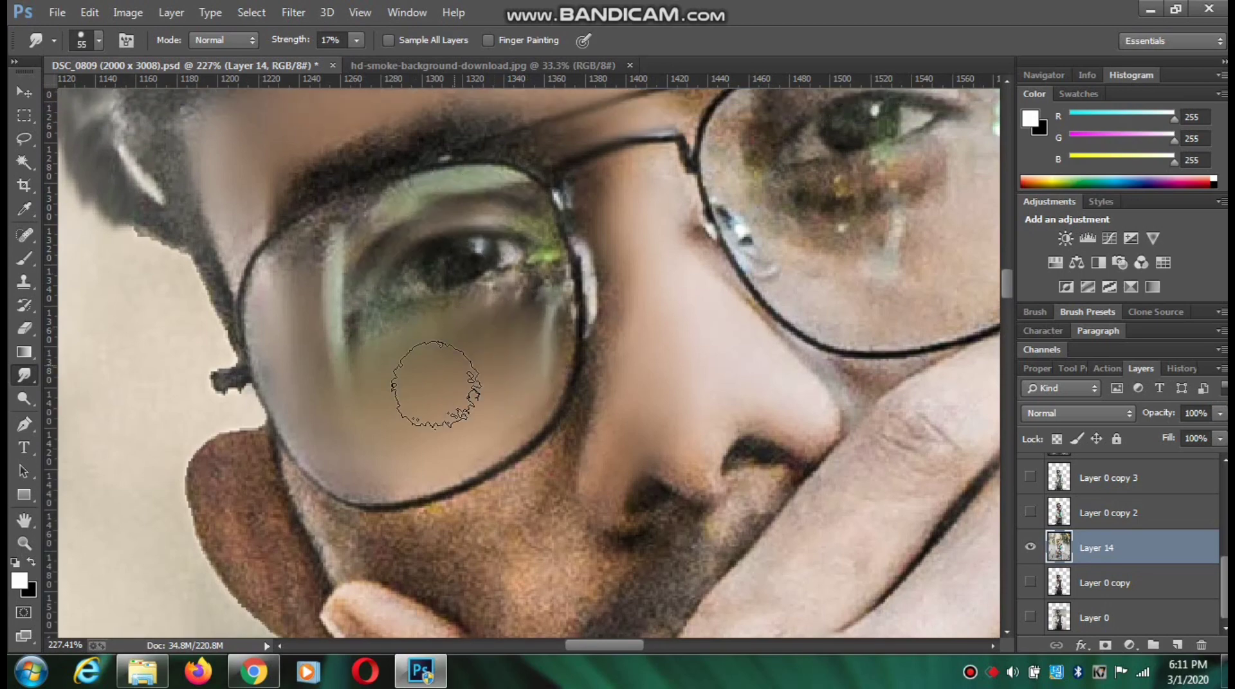
Smudge the dark, blotchy under-eye skin seen through the lens on the brighter side of the face.
scroll(381, 344, down, 8)
scroll(636, 244, up, 10)
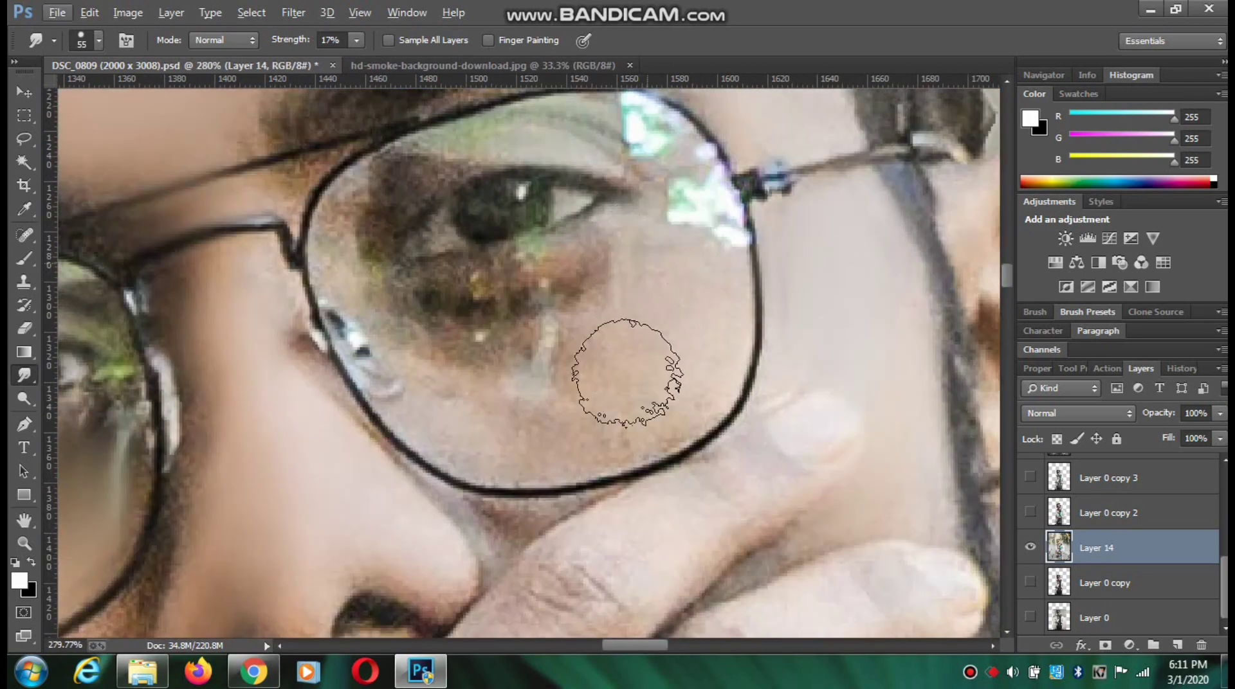
mouse_move(539, 418)
mouse_down()
mouse_move(686, 377)
mouse_move(586, 316)
mouse_move(494, 312)
mouse_move(523, 330)
mouse_move(603, 316)
mouse_move(369, 278)
mouse_move(412, 171)
mouse_move(576, 147)
mouse_move(605, 328)
mouse_move(430, 350)
mouse_move(589, 281)
mouse_up()
scroll(589, 281, down, 8)
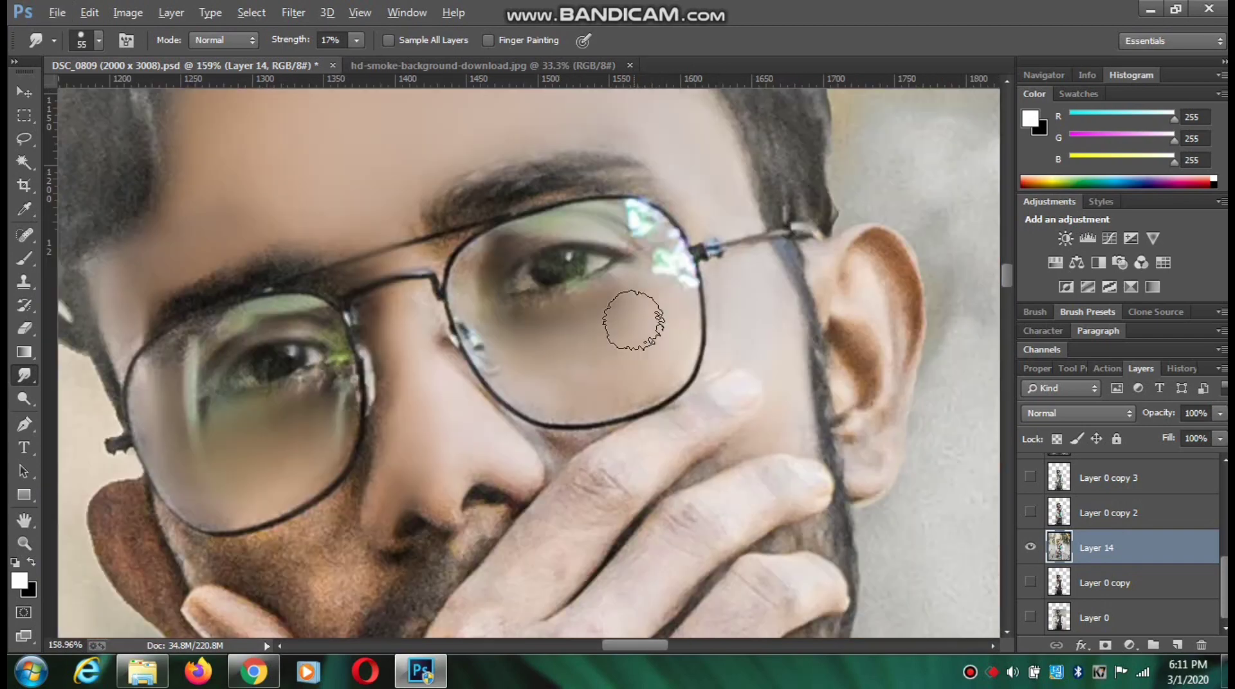
Smooth the shaded cheek between the lens rim, the thumb and the moustache with the Smudge tool.
scroll(609, 366, up, 7)
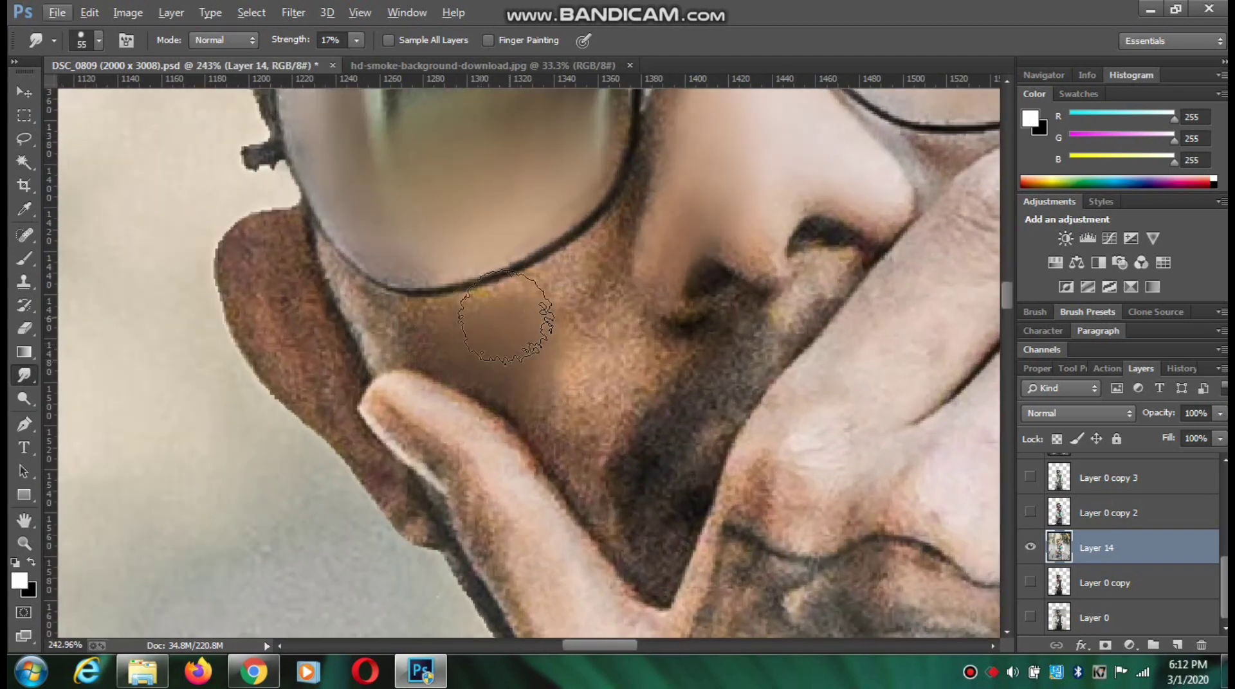
mouse_move(505, 317)
mouse_down()
mouse_move(600, 271)
mouse_move(587, 359)
mouse_move(615, 371)
mouse_move(567, 344)
mouse_move(552, 317)
mouse_move(558, 418)
mouse_move(584, 464)
mouse_up()
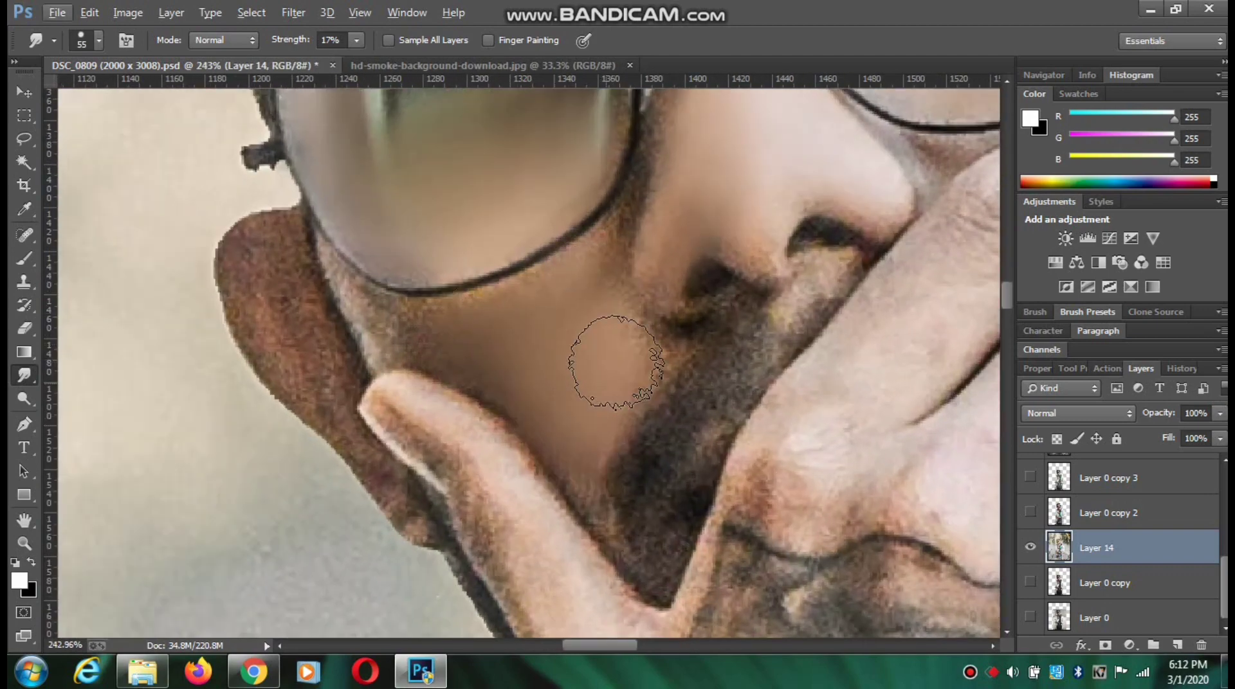
mouse_move(448, 328)
mouse_down()
mouse_move(407, 336)
mouse_move(440, 335)
mouse_up()
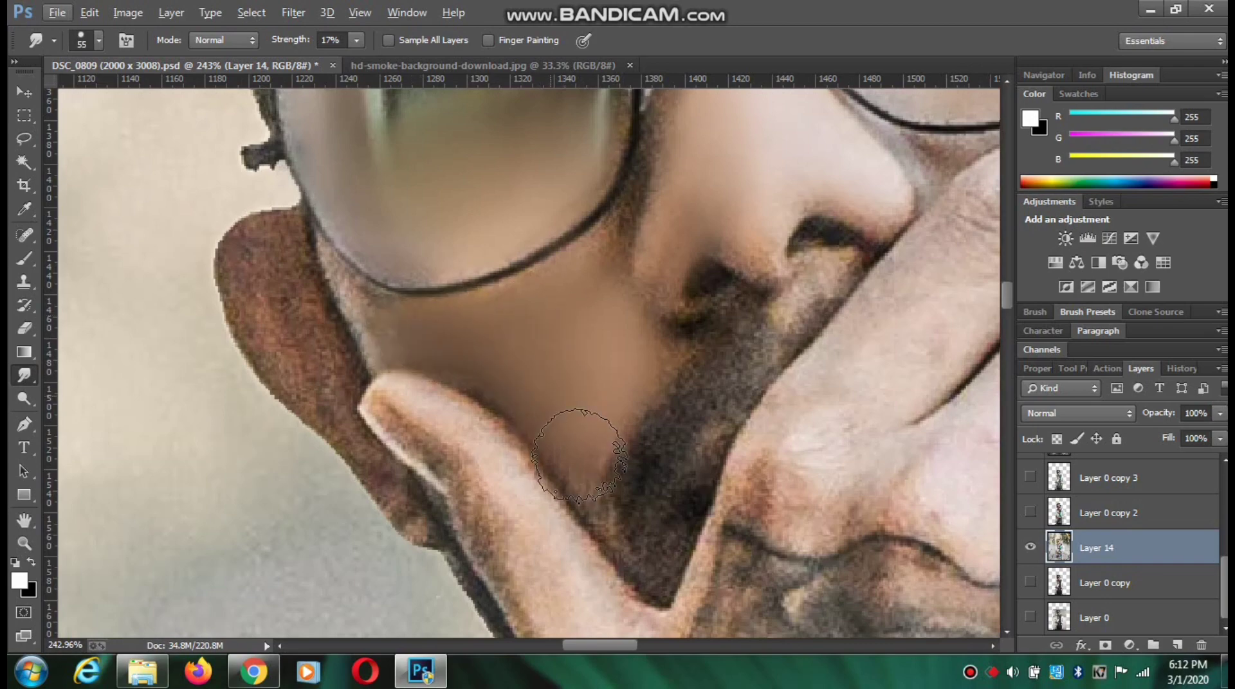
scroll(604, 452, up, 5)
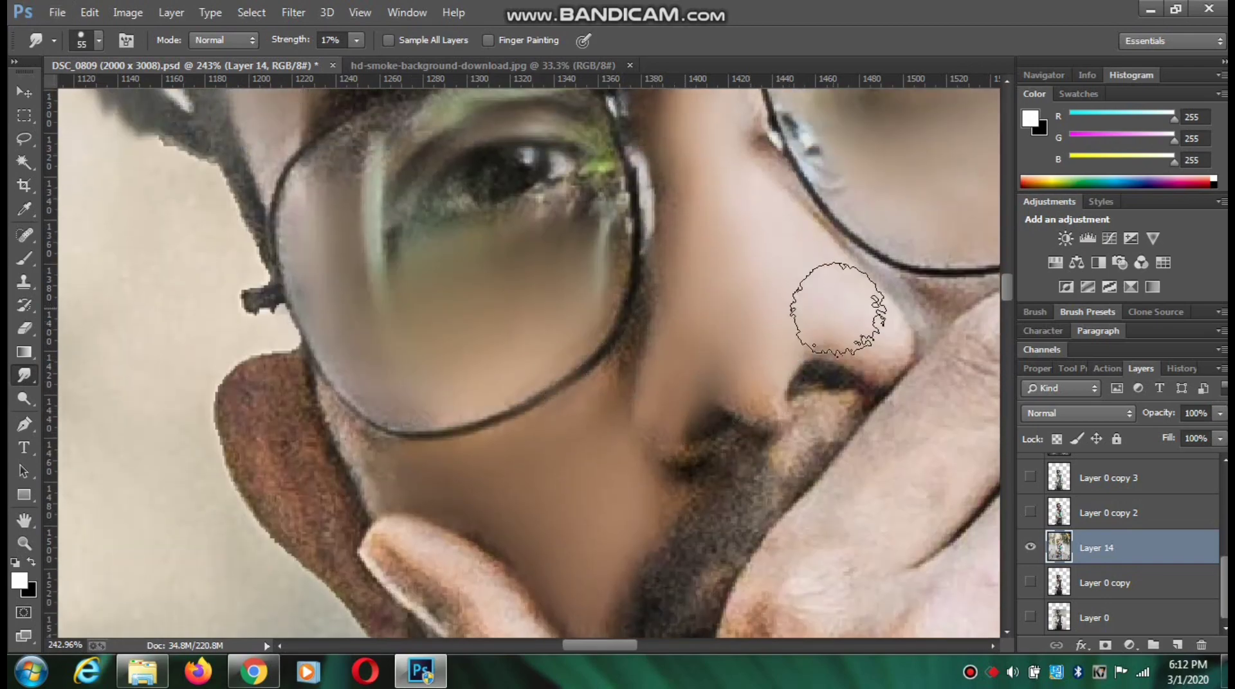
Reduce the smudge brush to 36 px and smooth the side of the nose and the skin around the nostrils.
scroll(374, 237, down, 6)
scroll(471, 253, up, 3)
scroll(463, 327, up, 5)
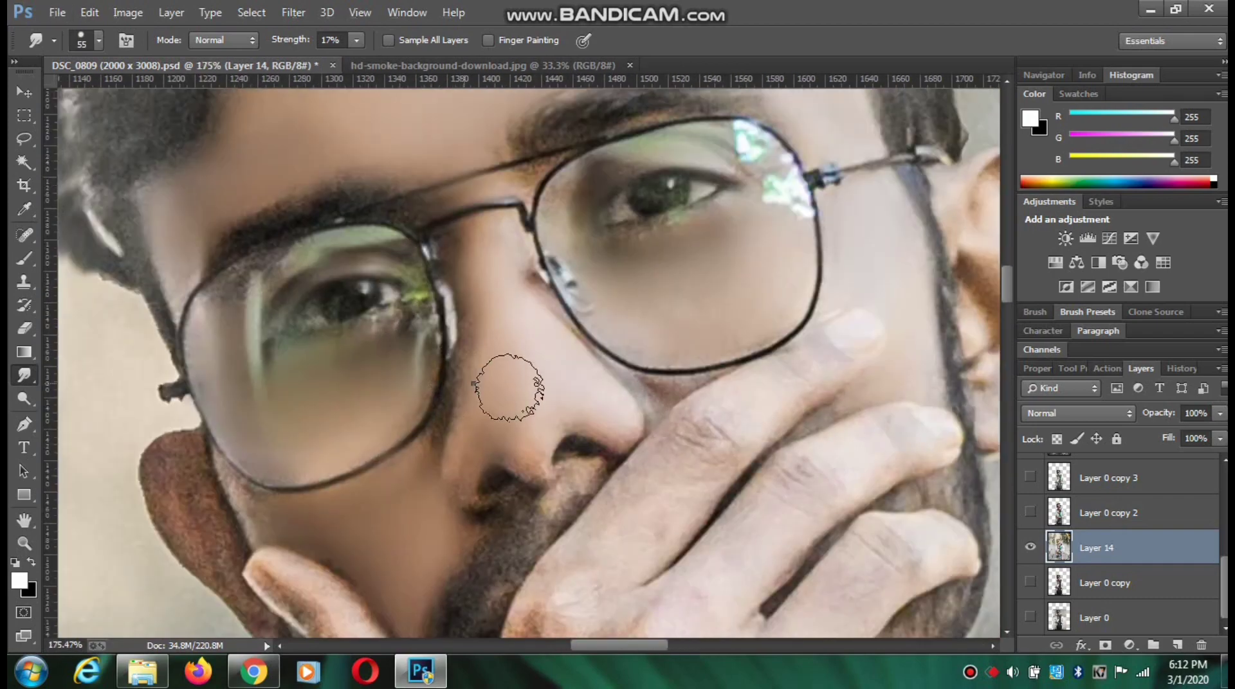
right_click(507, 389)
drag(583, 424, 576, 425)
click(475, 358)
scroll(492, 358, up, 3)
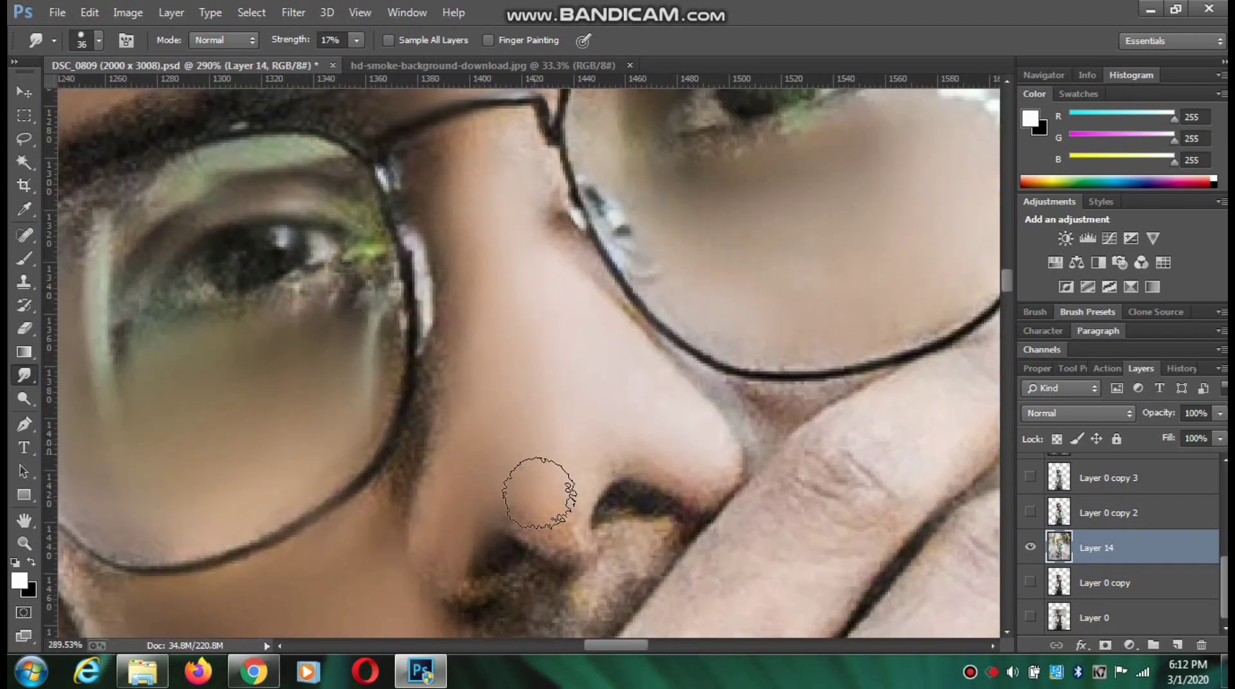
scroll(425, 482, down, 2)
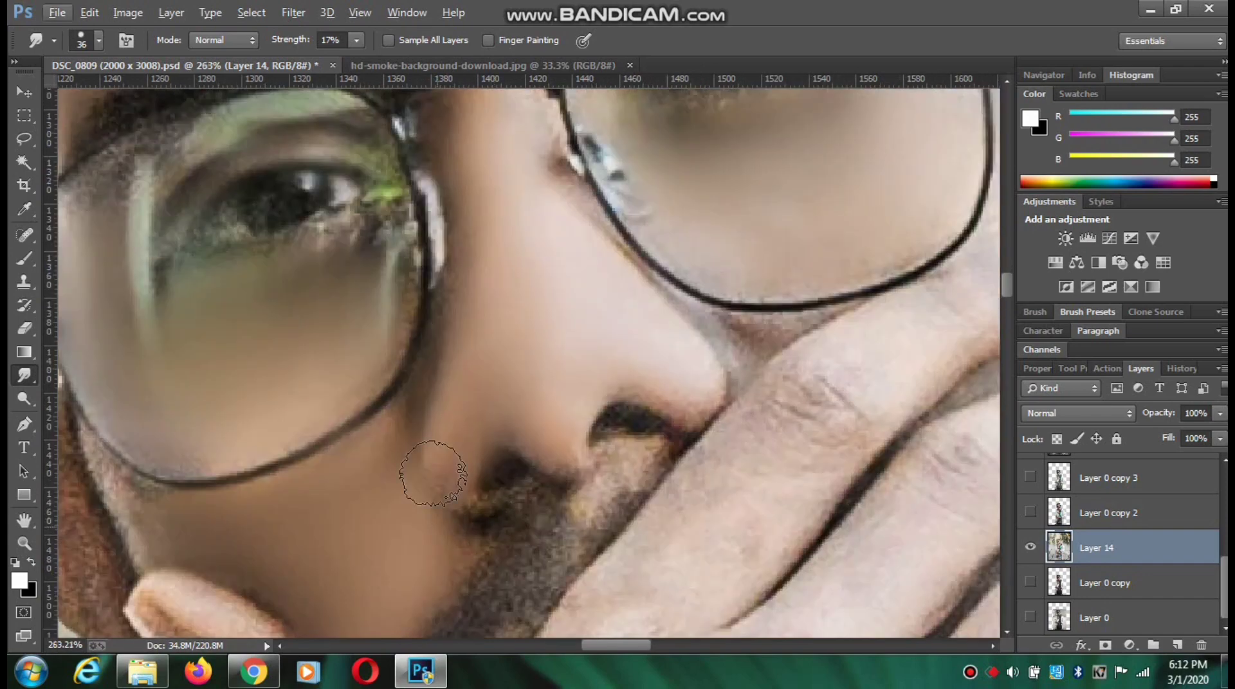
Enlarge the smudge brush to 55 px and smooth the neck skin between the tattooed hand and the hood.
scroll(385, 469, down, 4)
scroll(341, 510, up, 5)
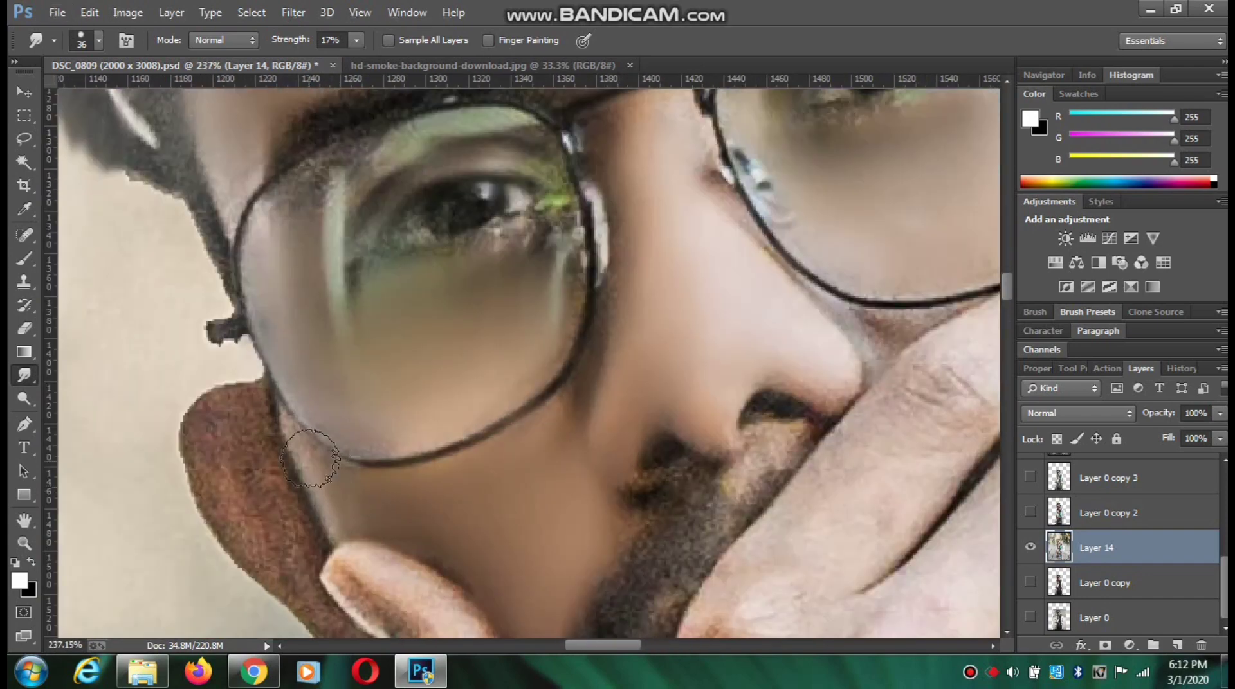
scroll(348, 450, down, 12)
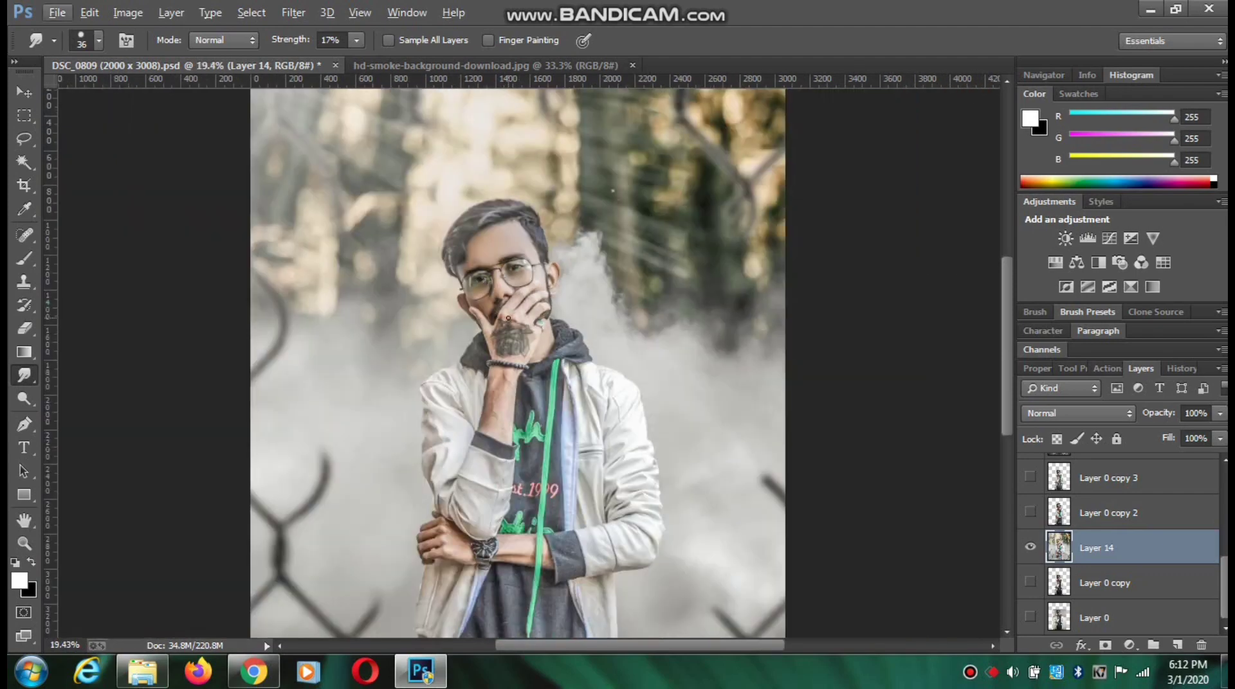
scroll(508, 317, up, 10)
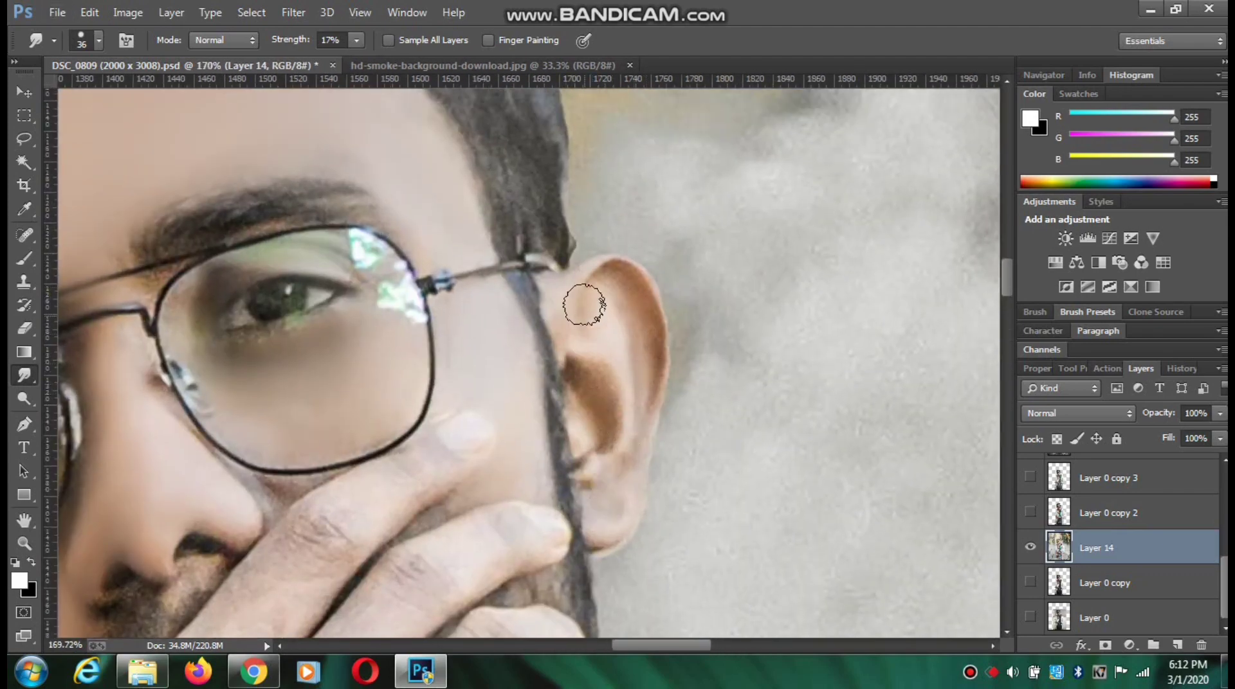
scroll(584, 304, down, 6)
right_click(654, 450)
click(537, 390)
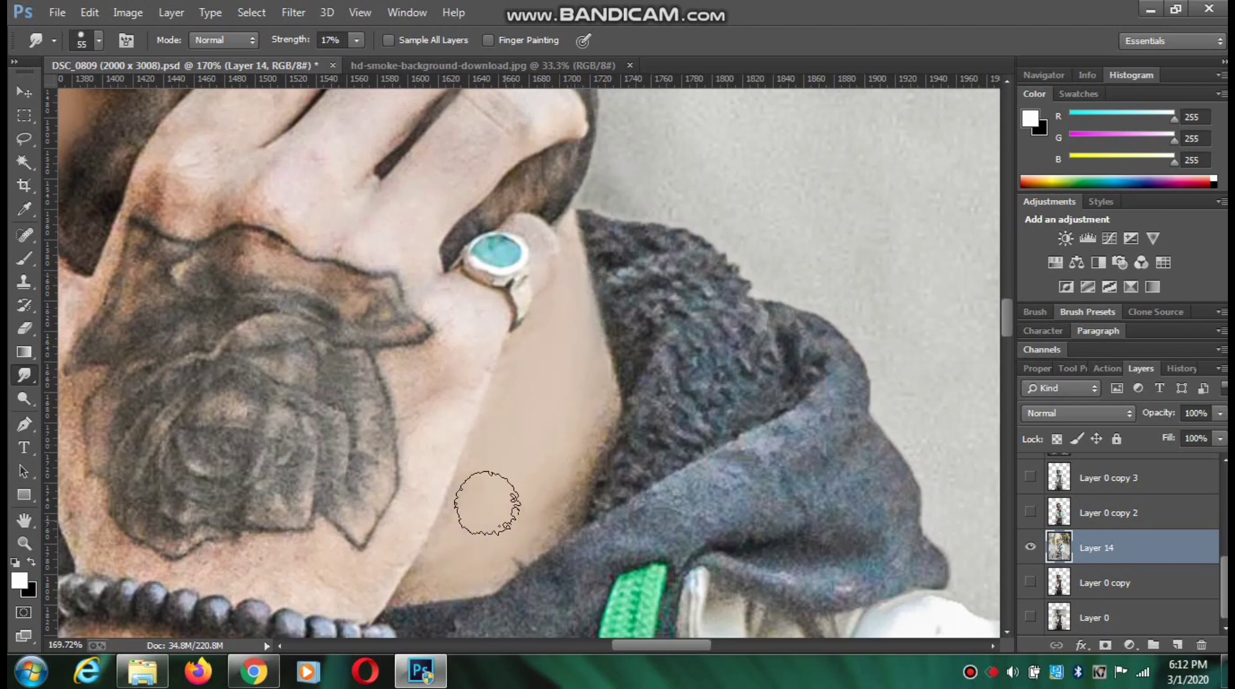
scroll(545, 315, down, 10)
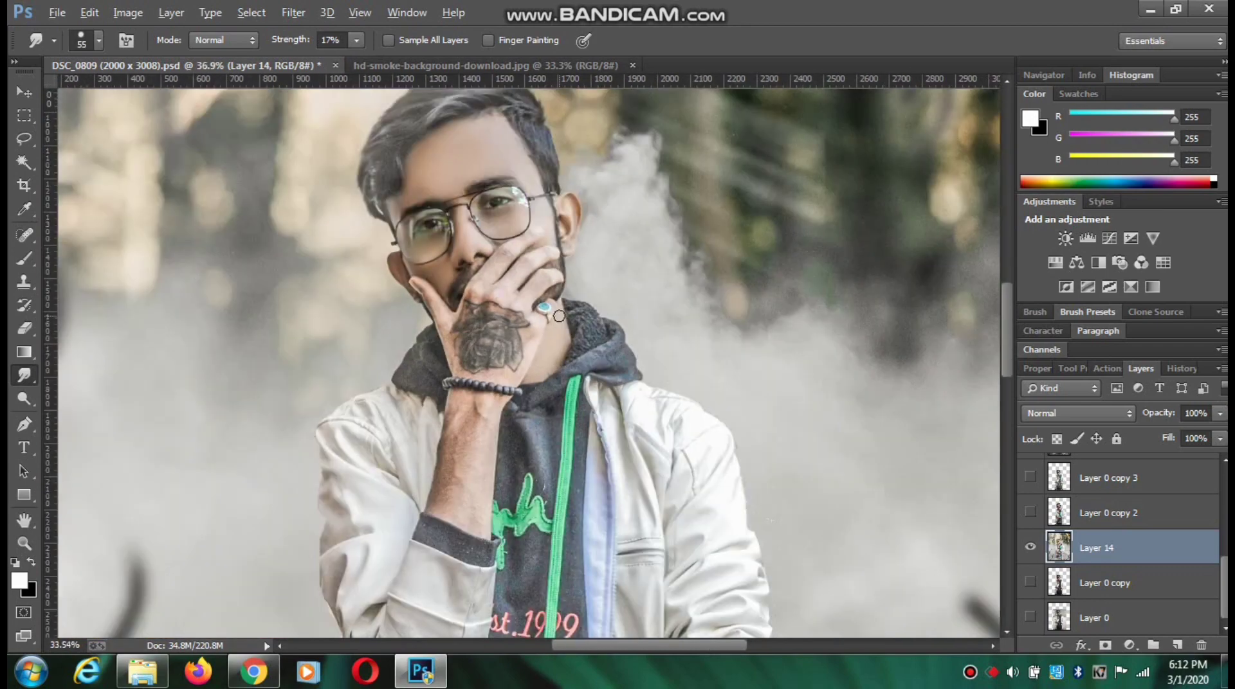
scroll(545, 331, down, 1)
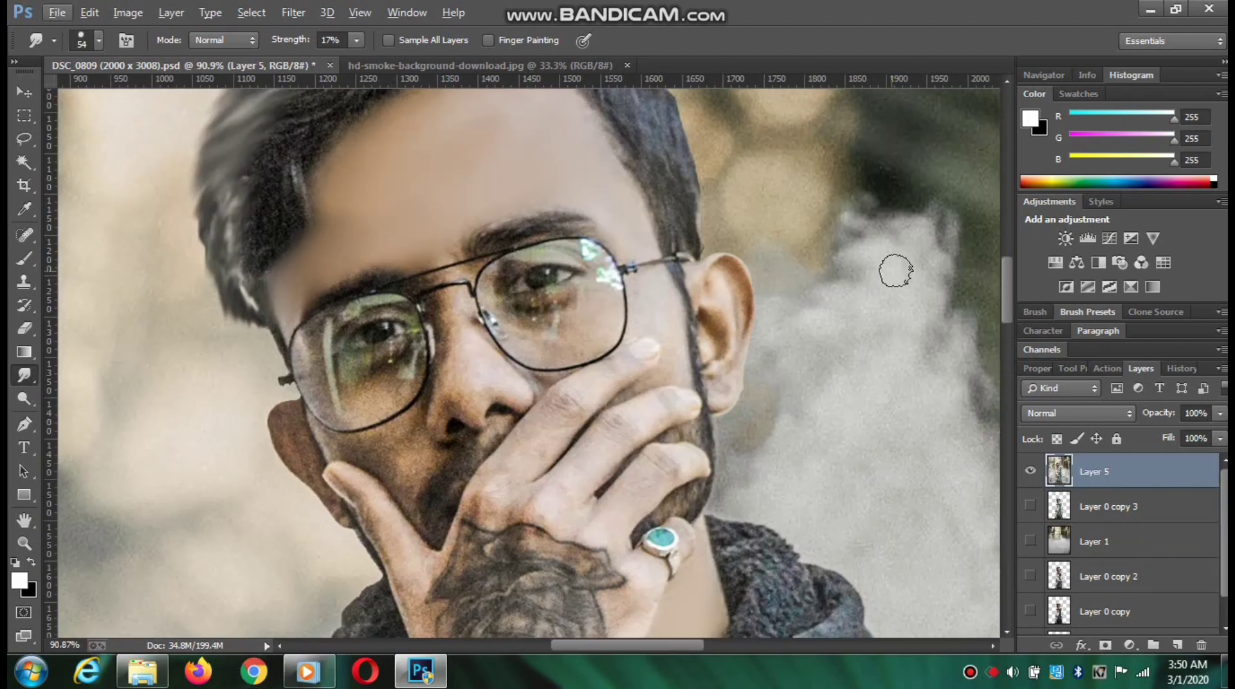
Smudge the grainy skin on the side and tip of the nose and around the nostrils on Layer 5.
scroll(771, 289, up, 3)
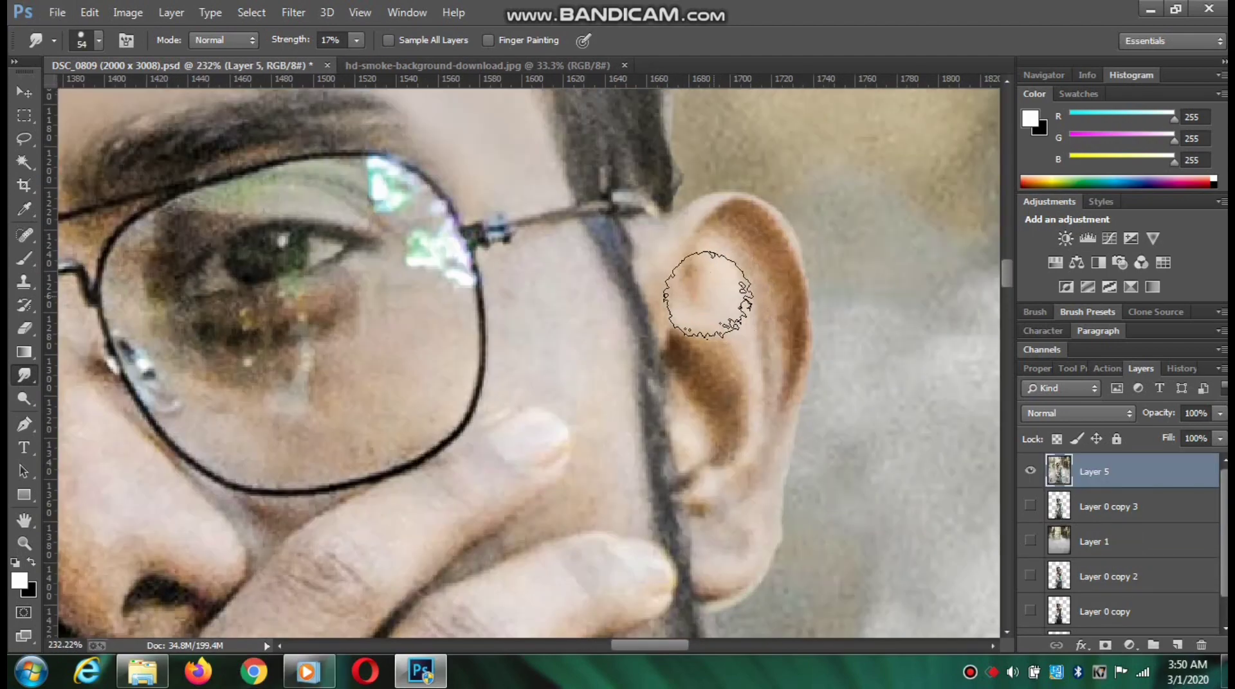
scroll(736, 409, down, 3)
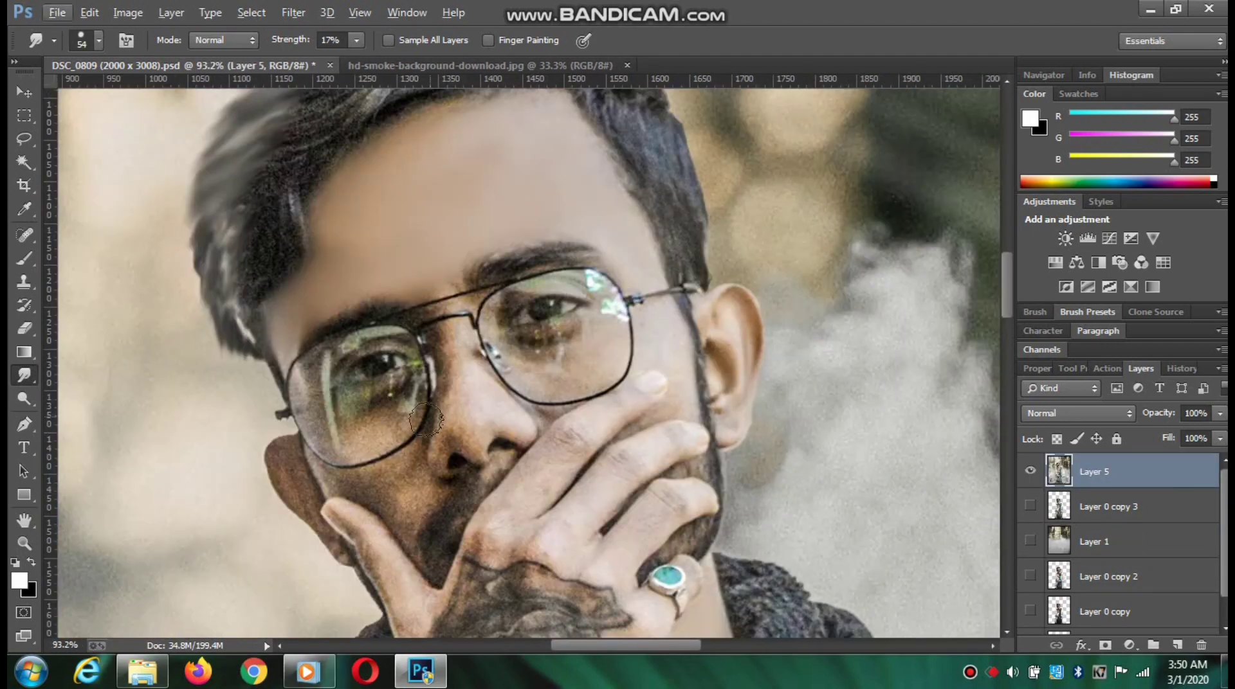
scroll(458, 380, up, 2)
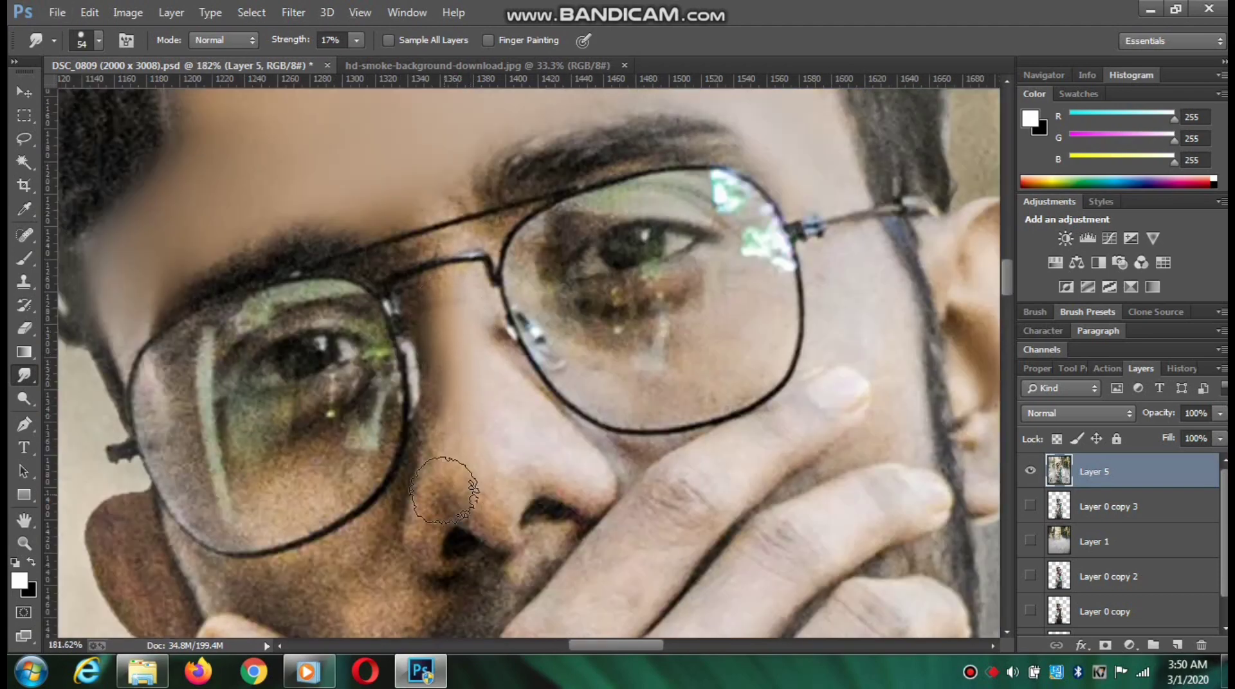
mouse_move(444, 491)
mouse_down()
mouse_move(458, 468)
mouse_move(486, 503)
mouse_up()
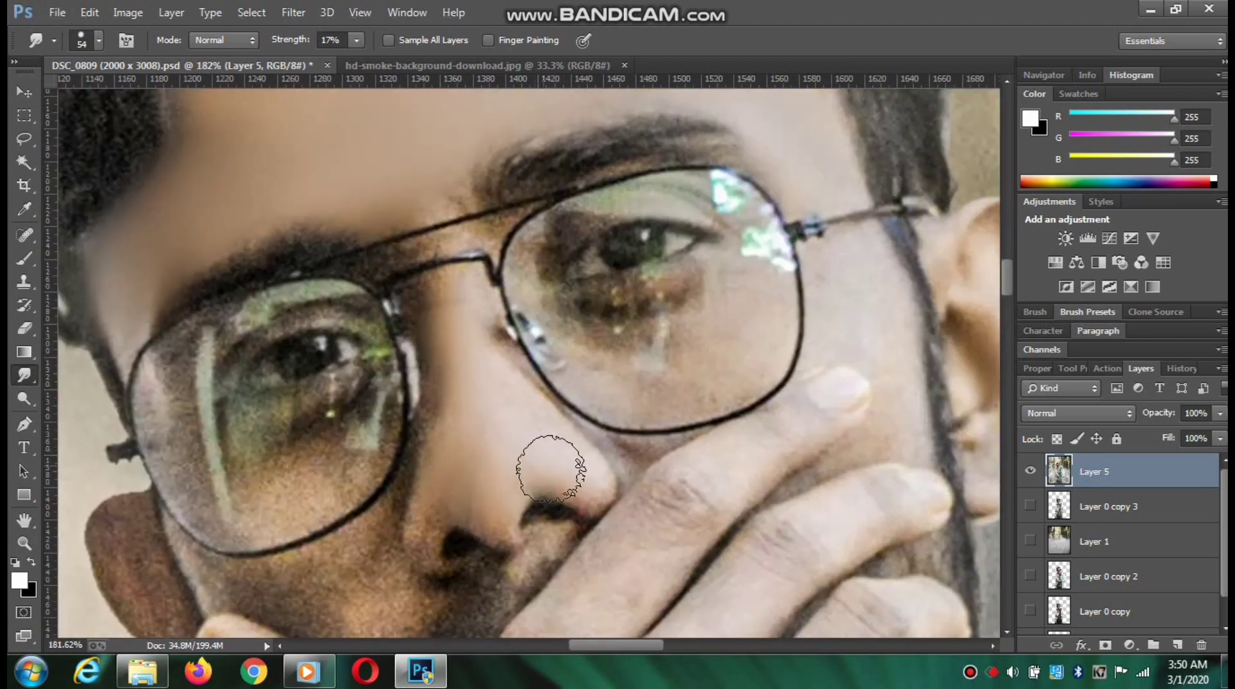
scroll(449, 358, down, 2)
drag(455, 427, 441, 421)
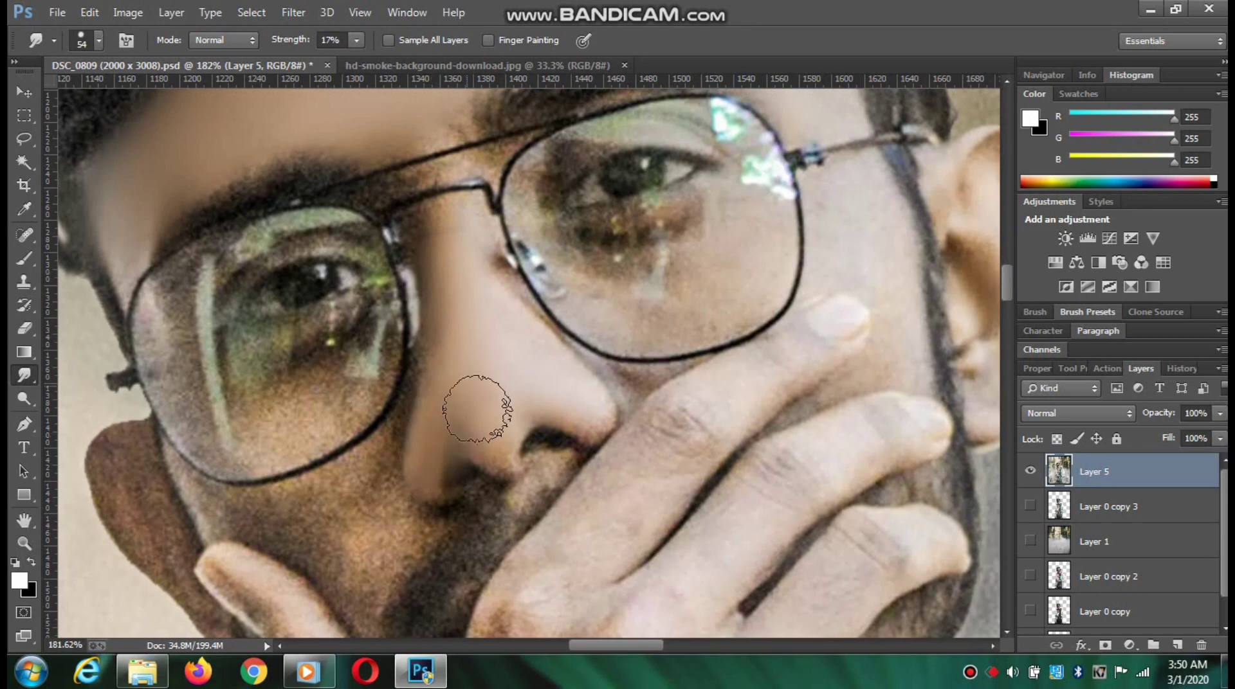
Smudge the under-eye and outer skin seen through the lens on the shaded side, softening the vertical reflection.
scroll(752, 318, down, 5)
scroll(534, 371, up, 5)
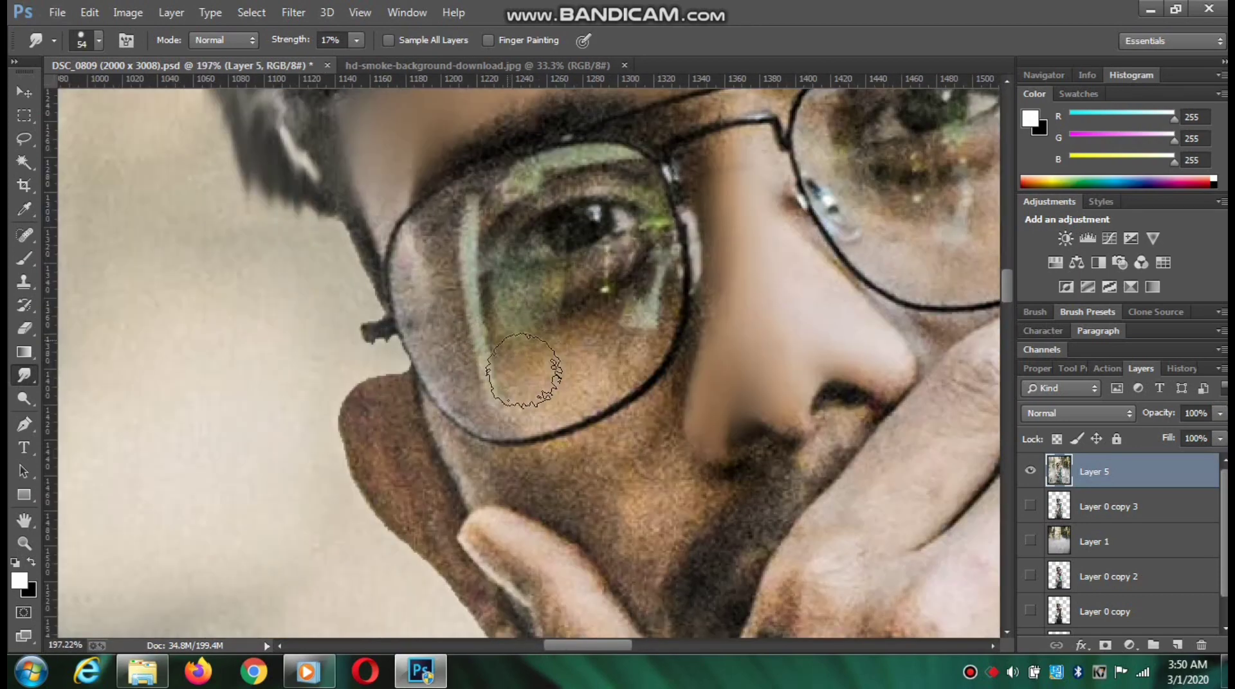
drag(579, 379, 625, 355)
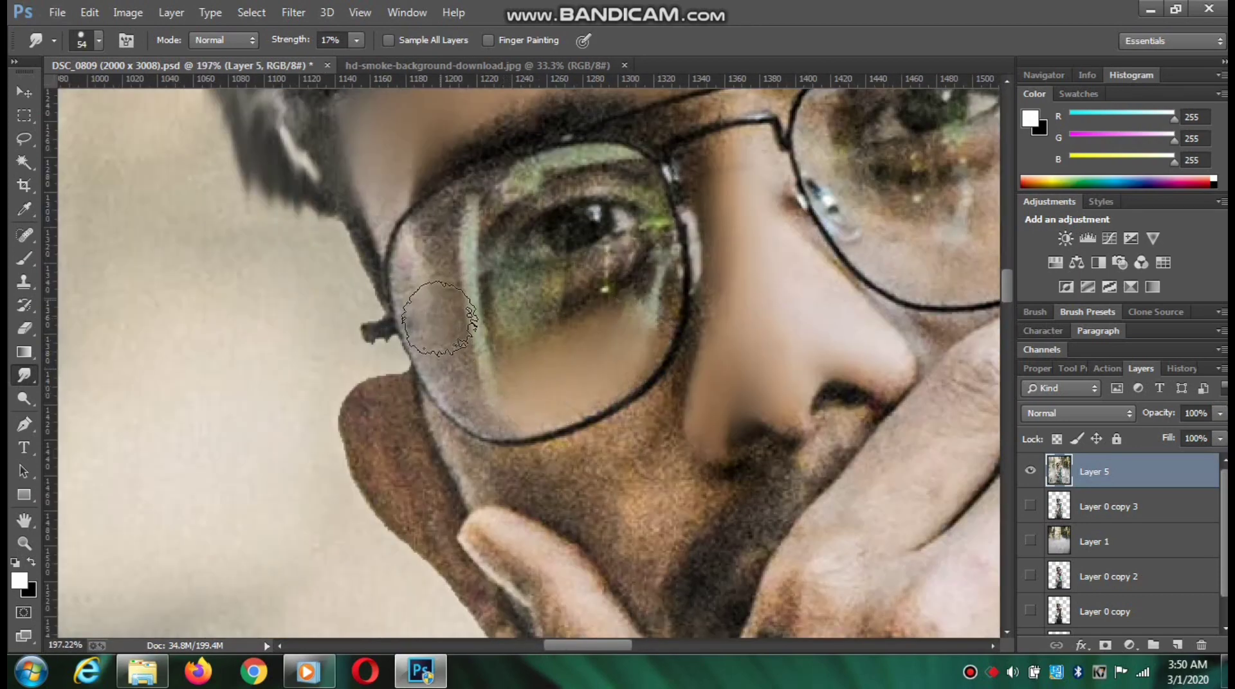
mouse_move(439, 318)
mouse_down()
mouse_move(438, 281)
mouse_move(443, 314)
mouse_up()
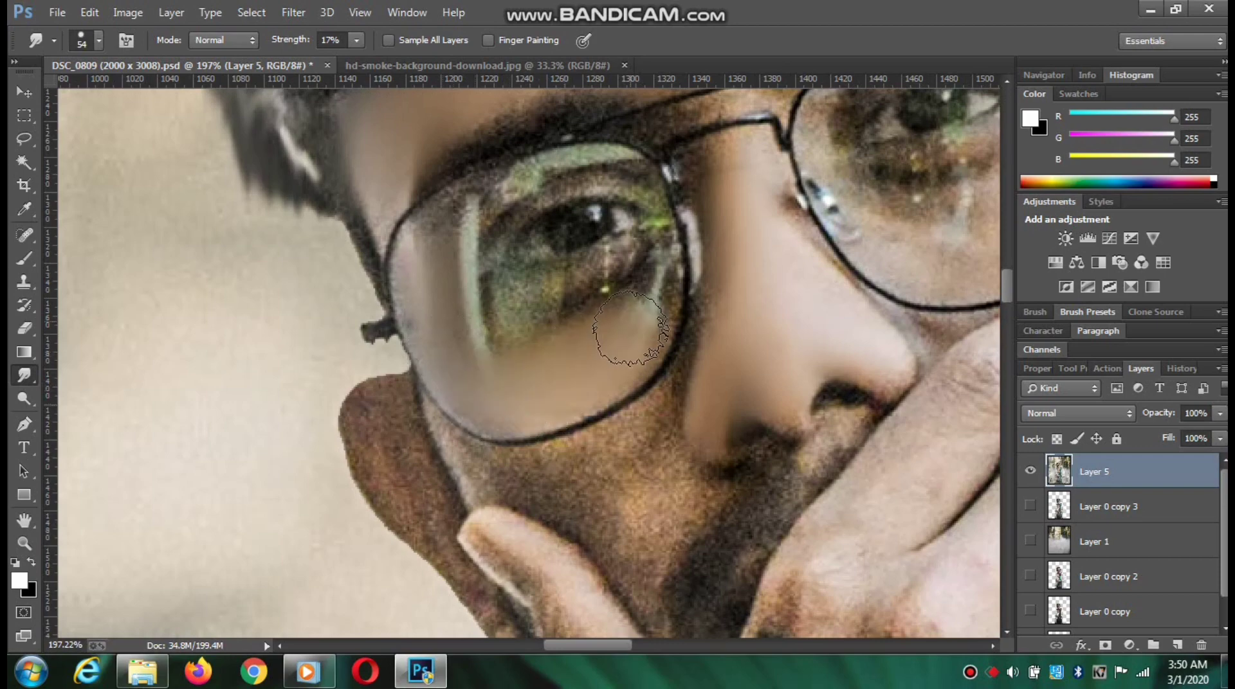
drag(437, 271, 432, 323)
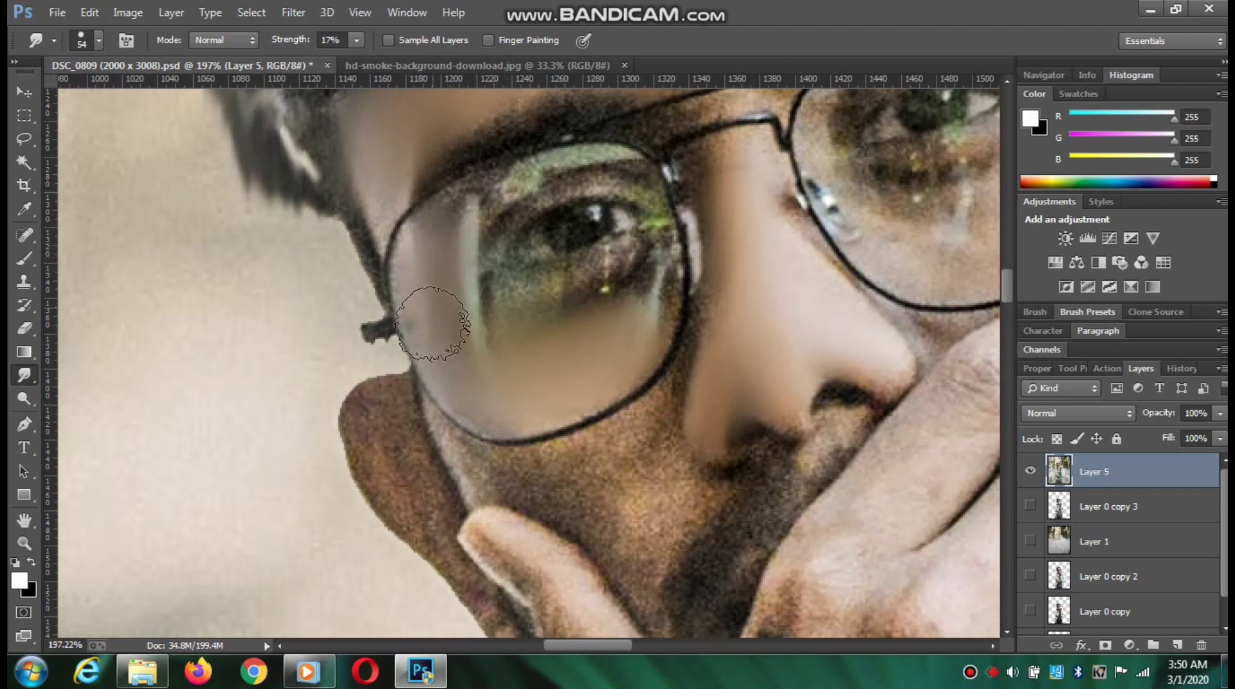
Smudge the dark under-eye skin behind the lens on the brighter side and touch up the shaded-side lens area.
scroll(507, 312, down, 5)
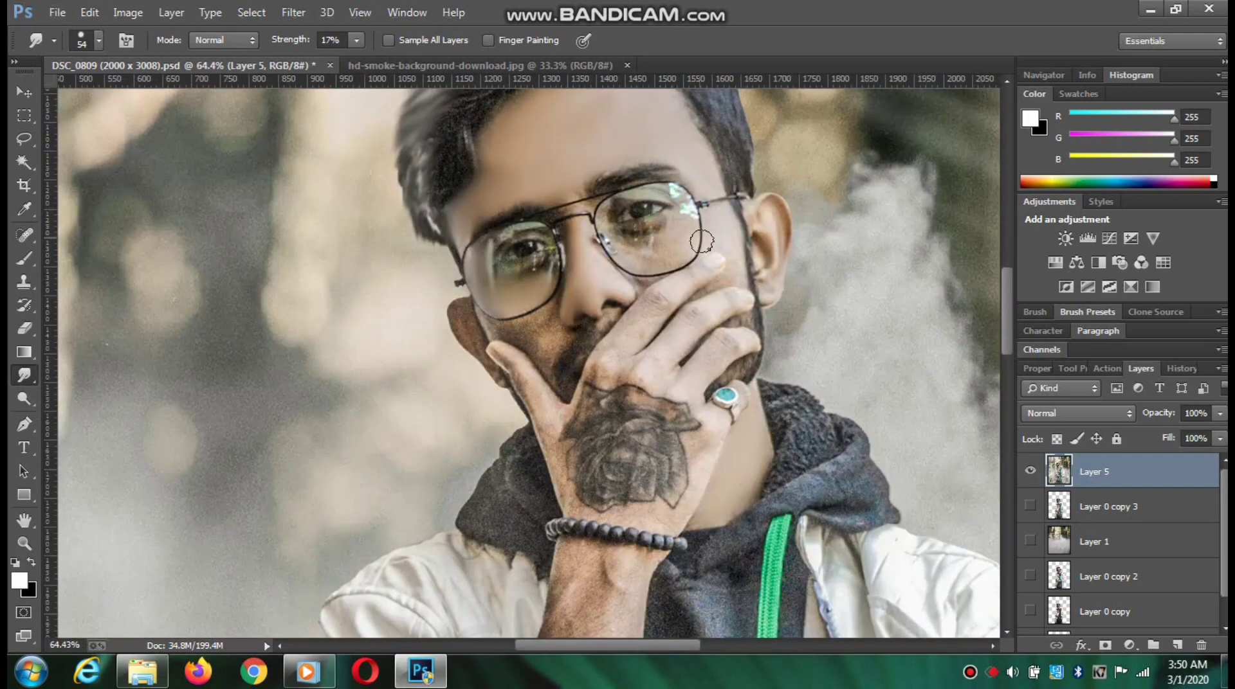
scroll(701, 242, up, 5)
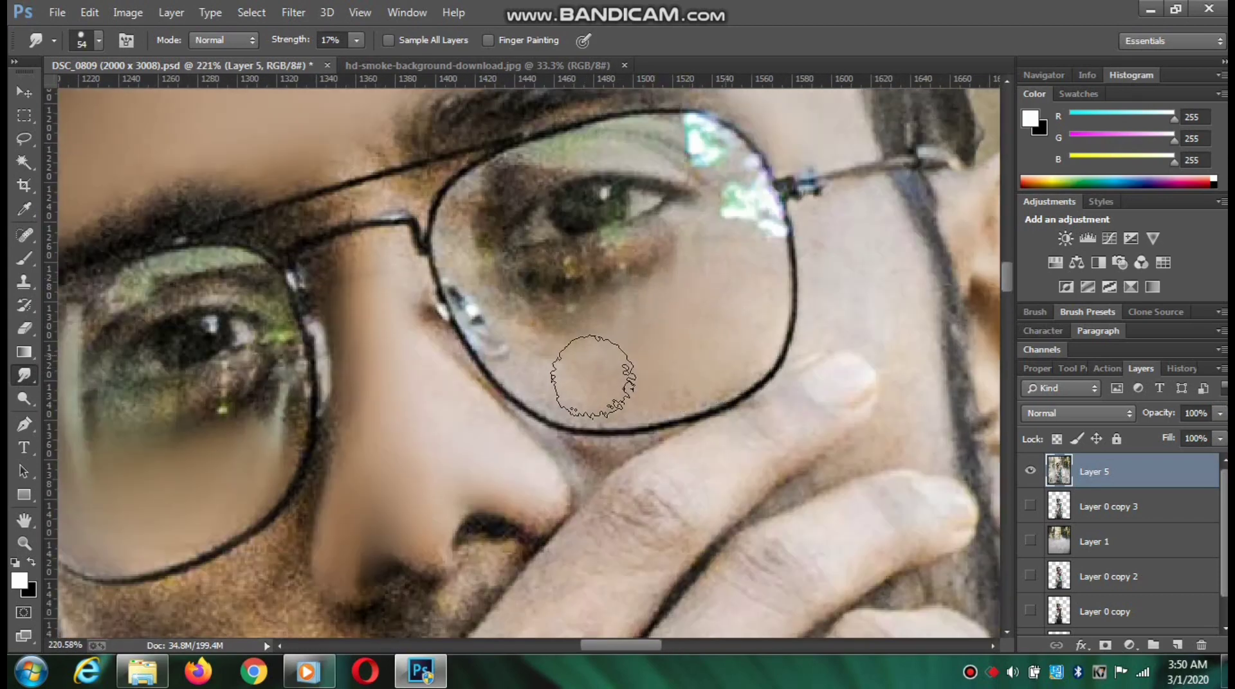
mouse_move(592, 376)
mouse_down()
mouse_move(624, 304)
mouse_move(672, 269)
mouse_move(673, 388)
mouse_move(559, 361)
mouse_move(468, 247)
mouse_move(519, 307)
mouse_move(601, 292)
mouse_up()
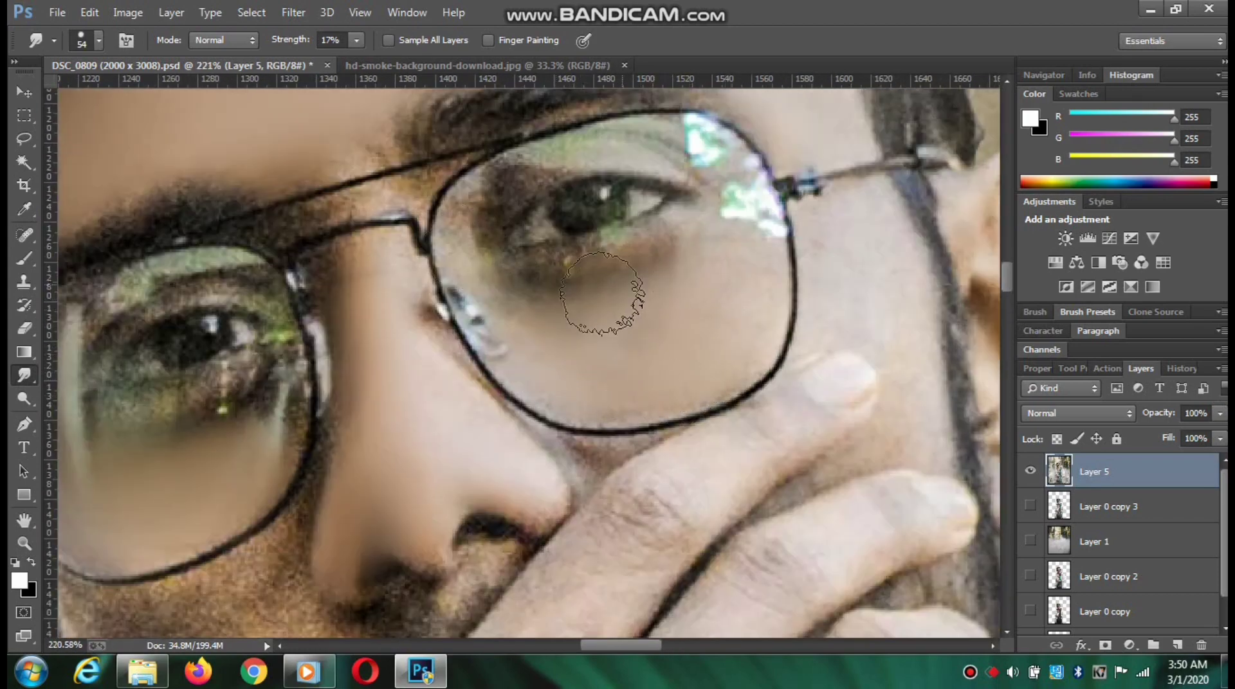
drag(232, 414, 277, 439)
mouse_move(643, 162)
mouse_down()
mouse_move(480, 214)
mouse_move(578, 162)
mouse_move(670, 165)
mouse_move(645, 282)
mouse_move(502, 279)
mouse_up()
scroll(627, 257, down, 4)
scroll(495, 273, up, 5)
mouse_move(394, 433)
mouse_down()
mouse_move(518, 343)
mouse_move(401, 381)
mouse_move(386, 212)
mouse_up()
Smooth the grainy shaded cheek between the lens rim, the thumb and the beard with the 54 px smudge brush.
scroll(476, 238, down, 6)
scroll(459, 332, up, 5)
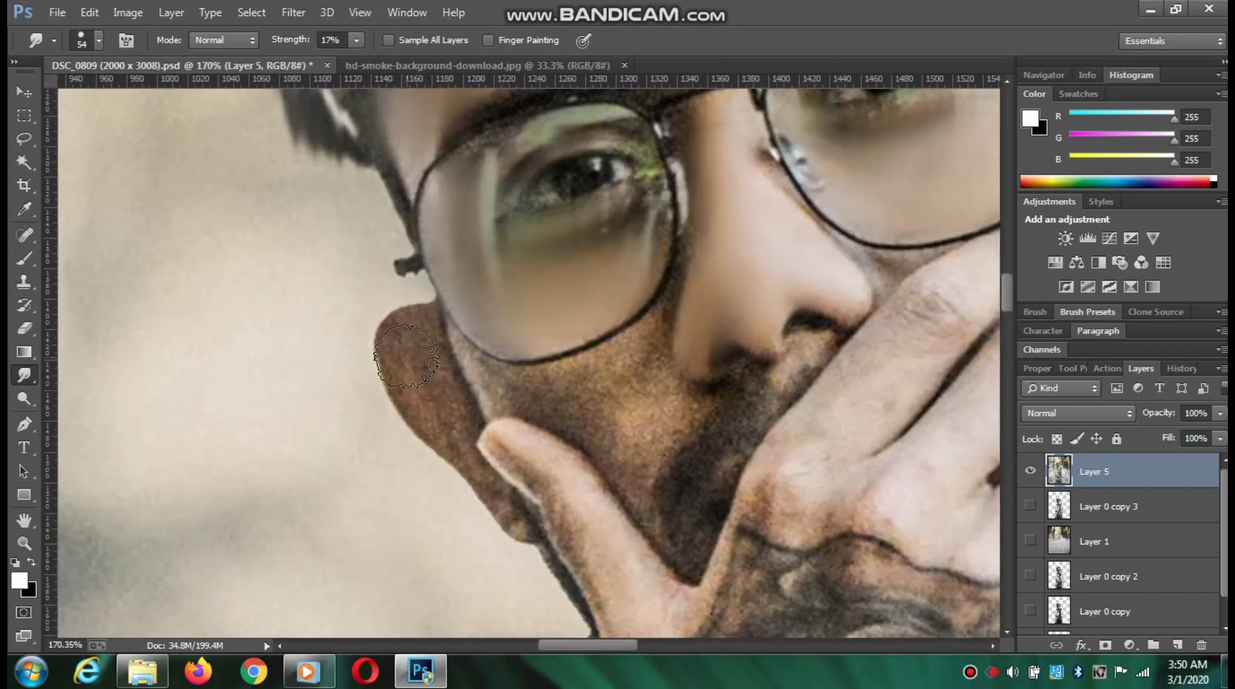
scroll(603, 392, up, 2)
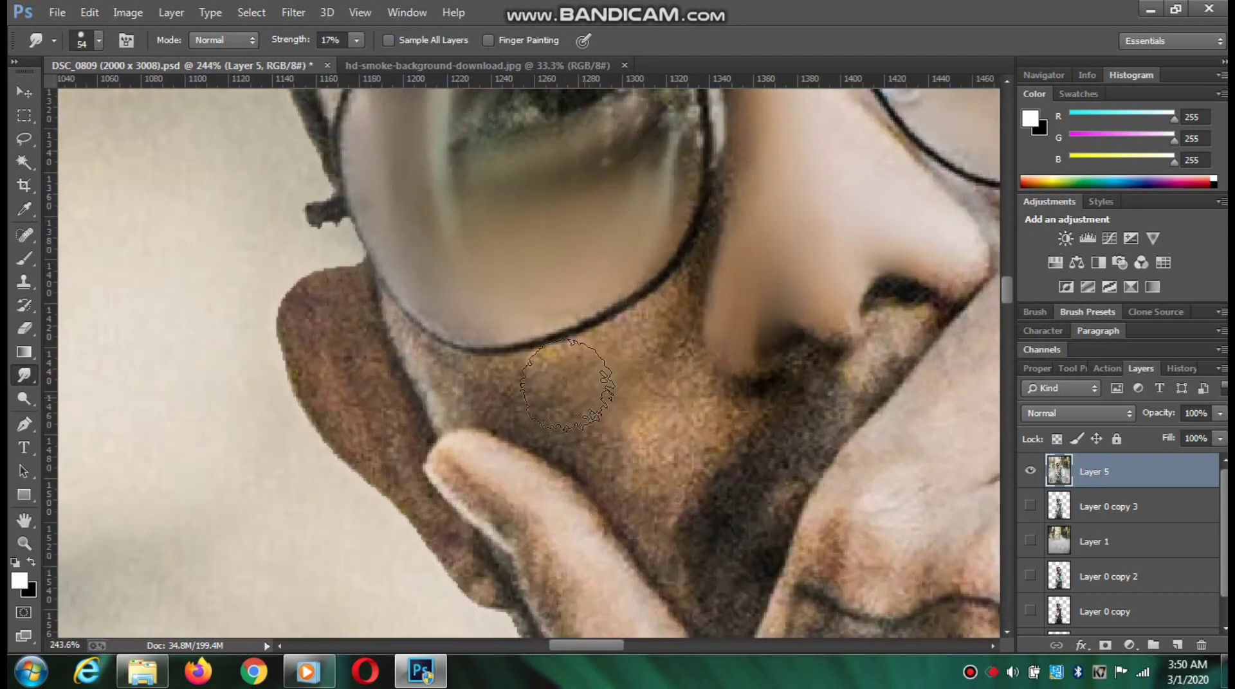
mouse_move(603, 393)
mouse_down()
mouse_move(632, 393)
mouse_move(673, 457)
mouse_move(658, 371)
mouse_move(617, 439)
mouse_up()
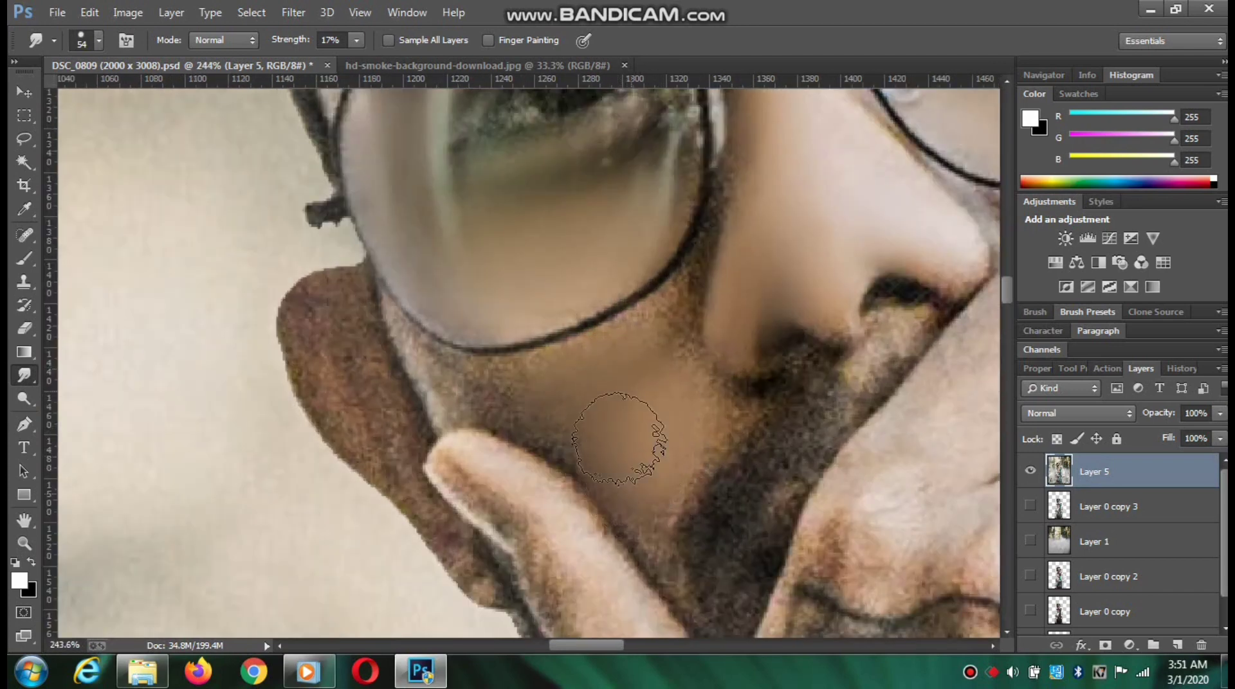
right_click(688, 406)
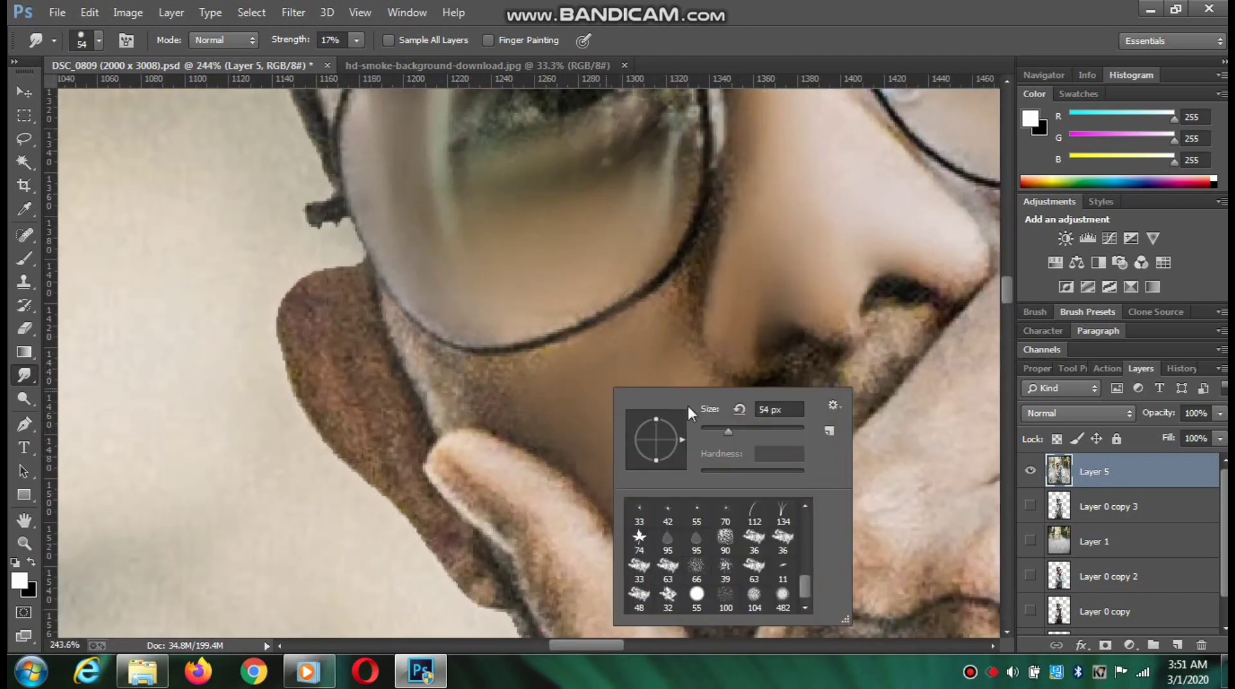
click(566, 402)
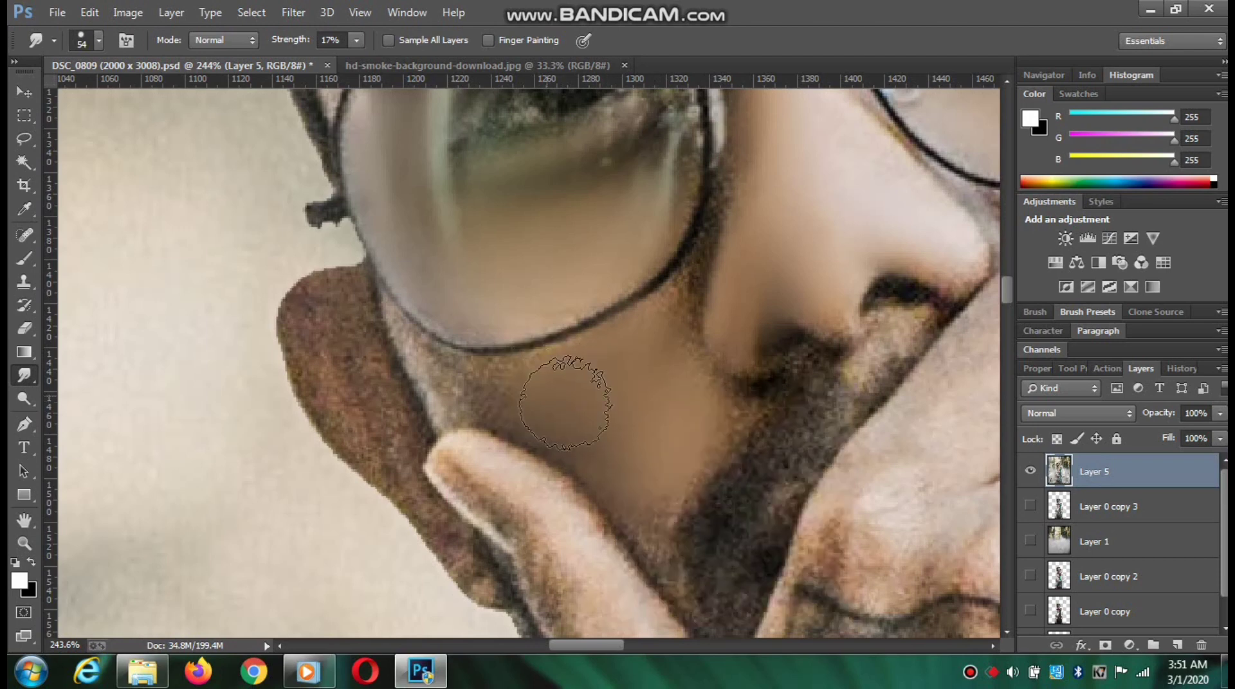
drag(522, 398, 471, 389)
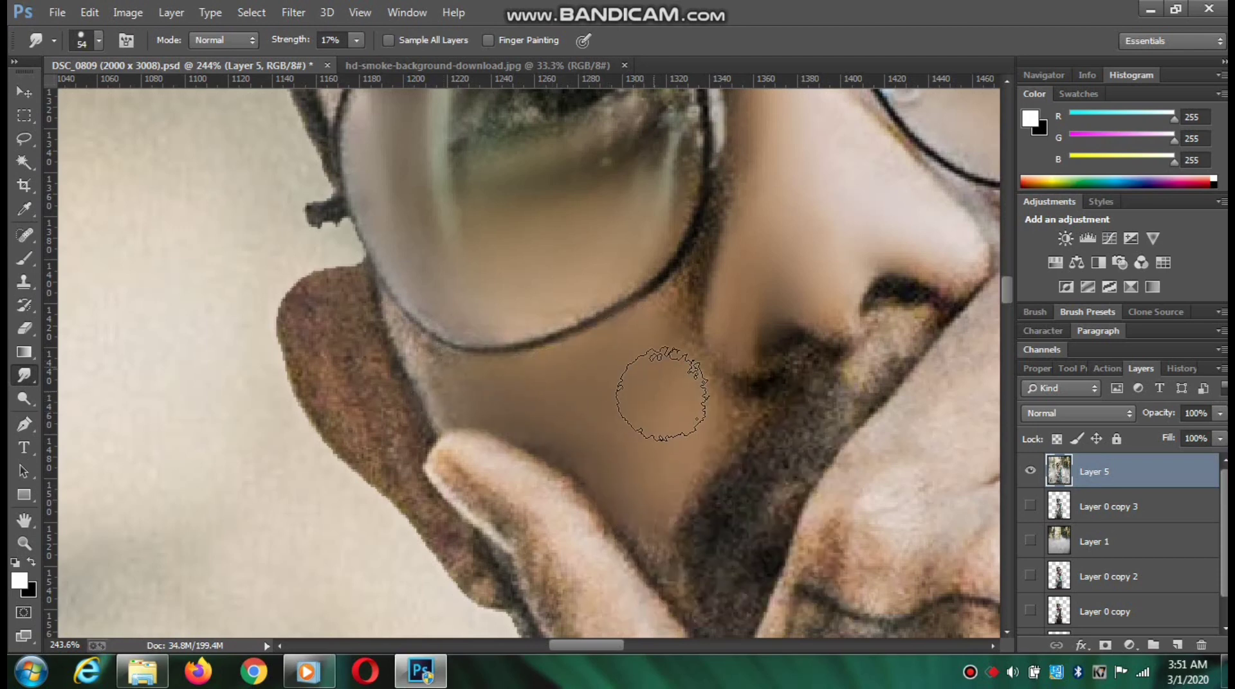
drag(559, 274, 615, 265)
drag(662, 424, 665, 347)
Enlarge the smudge brush to 128 px and smooth the skin of the raised forearm below the bracelet.
scroll(683, 439, down, 10)
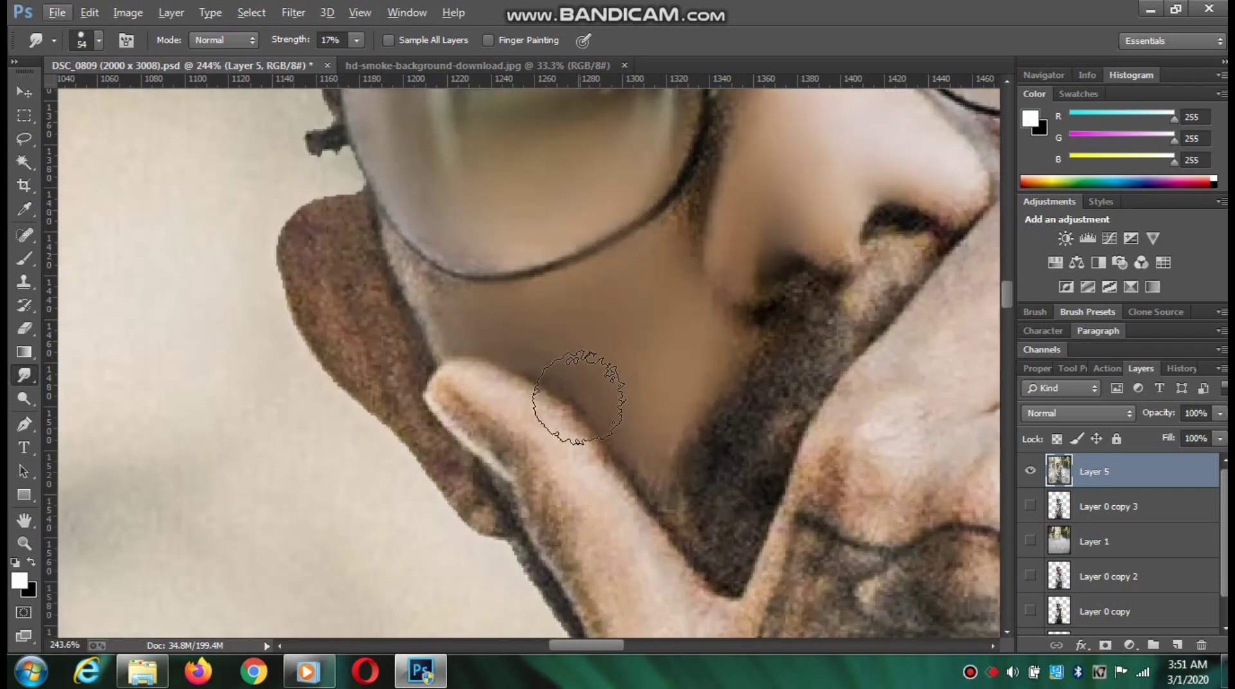
scroll(569, 472, down, 4)
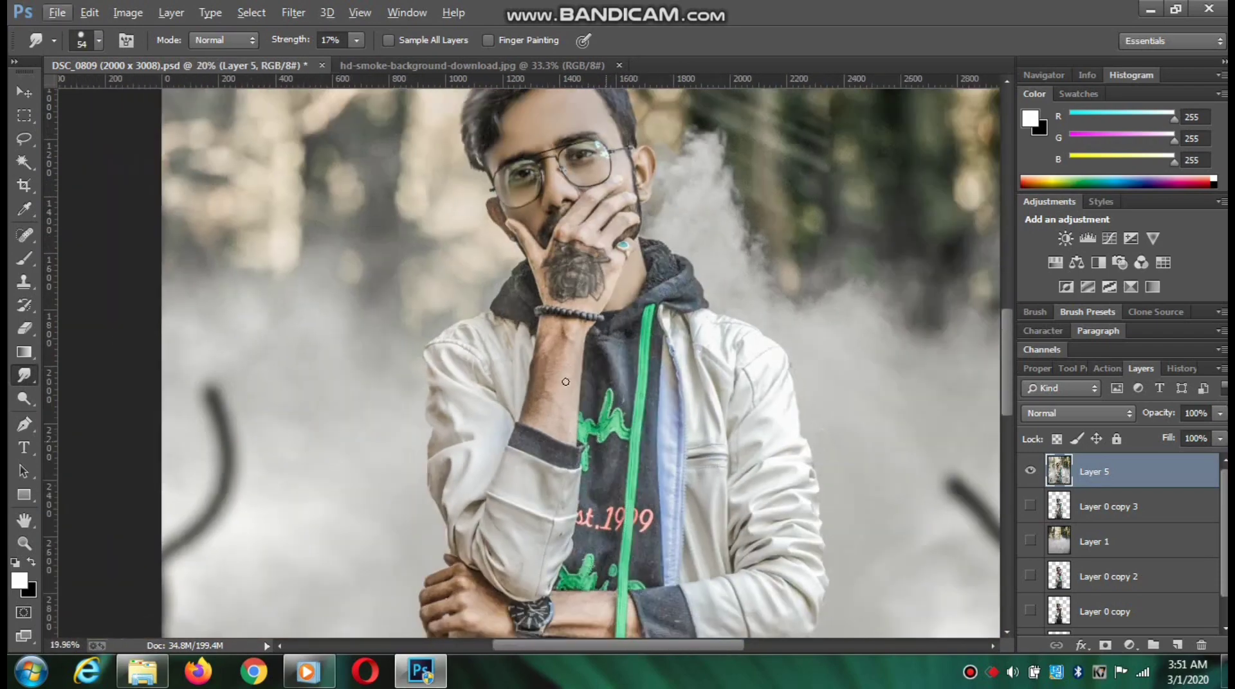
scroll(515, 382, up, 6)
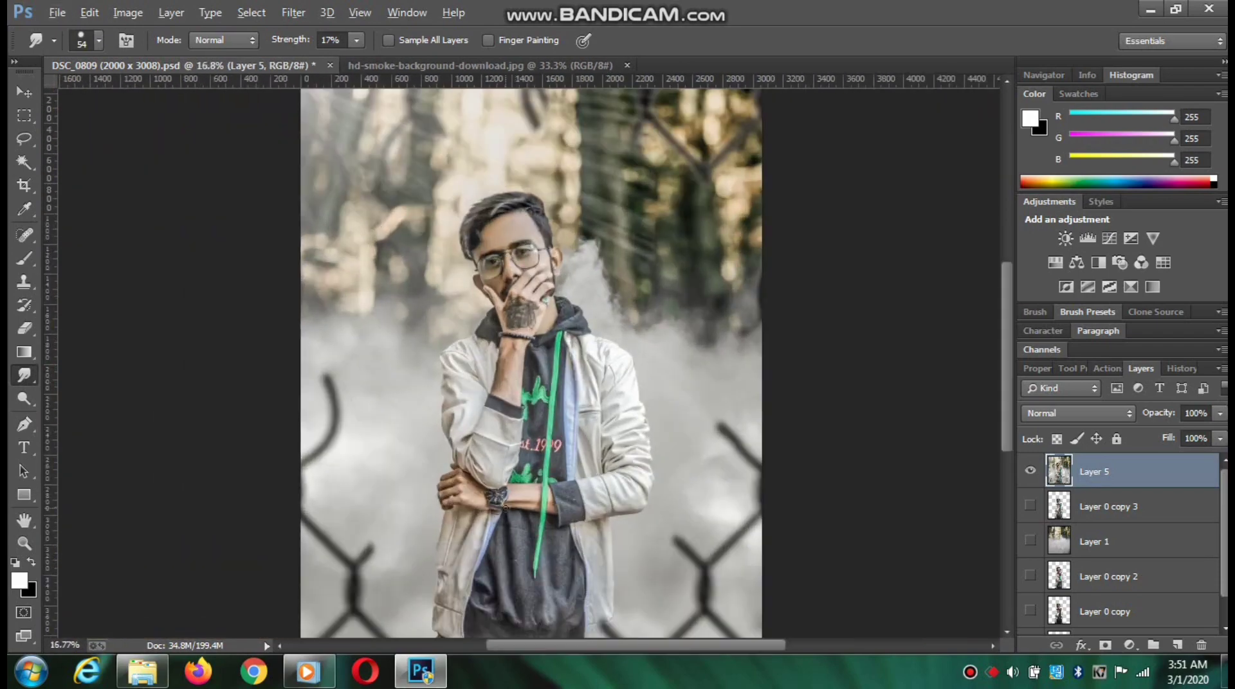
right_click(515, 385)
drag(666, 427, 680, 427)
click(508, 387)
scroll(518, 387, up, 3)
mouse_move(518, 388)
mouse_down()
mouse_move(535, 347)
mouse_move(522, 341)
mouse_move(486, 433)
mouse_move(499, 367)
mouse_move(570, 271)
mouse_move(532, 238)
mouse_move(558, 256)
mouse_move(575, 394)
mouse_move(554, 460)
mouse_move(461, 494)
mouse_move(488, 439)
mouse_move(497, 518)
mouse_move(585, 382)
mouse_move(559, 531)
mouse_move(489, 517)
mouse_move(549, 567)
mouse_move(469, 497)
mouse_move(525, 256)
mouse_move(512, 248)
mouse_move(573, 236)
mouse_up()
Smudge the skin of the folded forearm between the wristwatch and the green drawstring.
scroll(582, 234, down, 6)
scroll(610, 264, down, 1)
scroll(600, 341, up, 4)
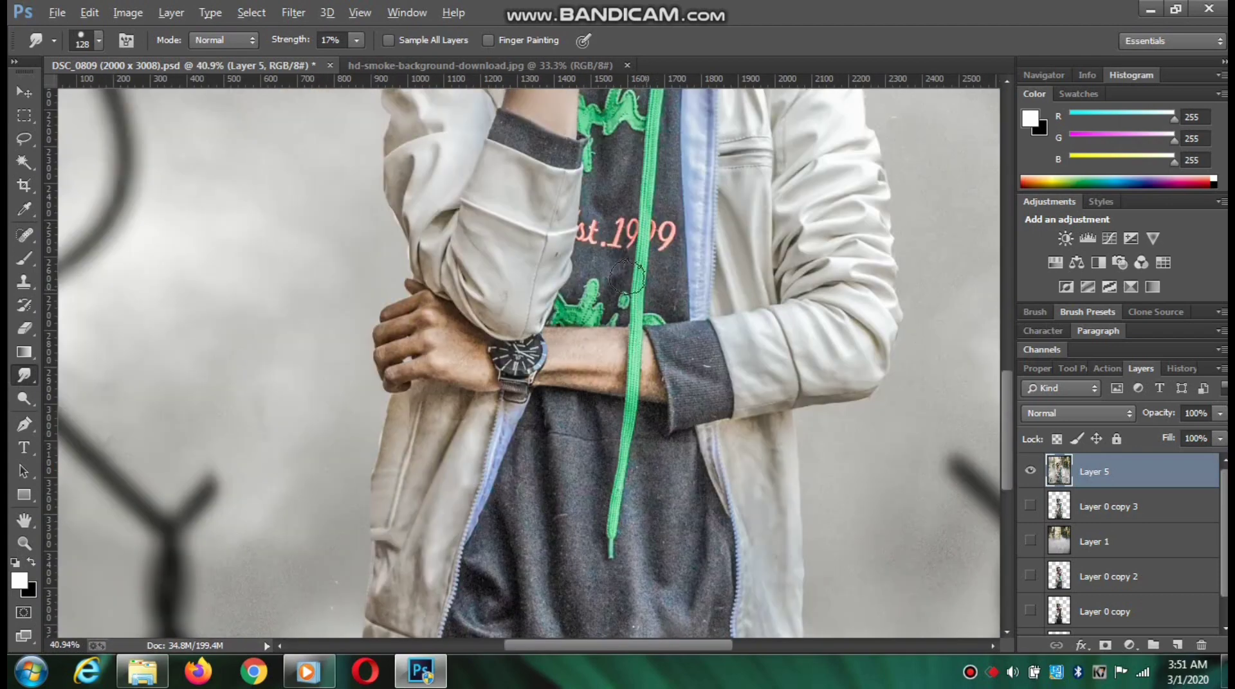
mouse_move(528, 394)
mouse_down()
mouse_move(543, 347)
mouse_move(627, 365)
mouse_move(580, 407)
mouse_move(636, 418)
mouse_move(652, 379)
mouse_move(531, 341)
mouse_move(625, 341)
mouse_move(644, 395)
mouse_move(483, 361)
mouse_move(662, 347)
mouse_up()
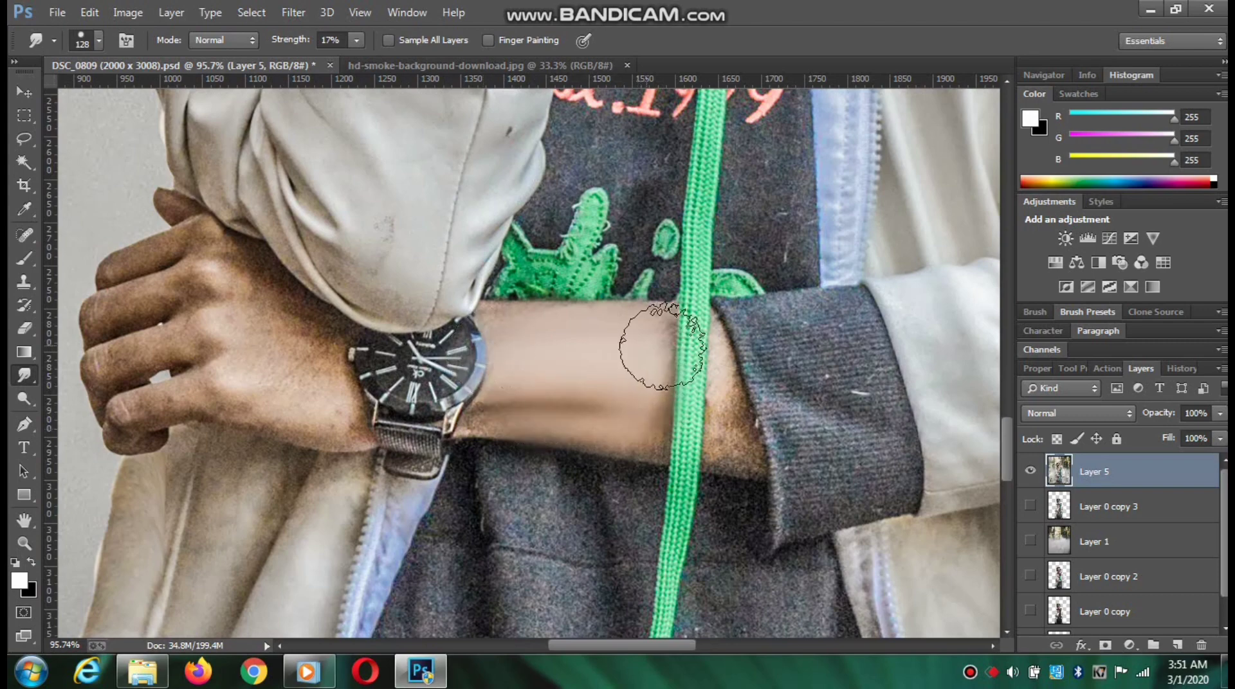
Reduce the smudge brush to 71 px and smooth the strip of forearm between the green drawstring and the dark cuff.
scroll(708, 400, up, 2)
right_click(724, 399)
drag(864, 445, 859, 445)
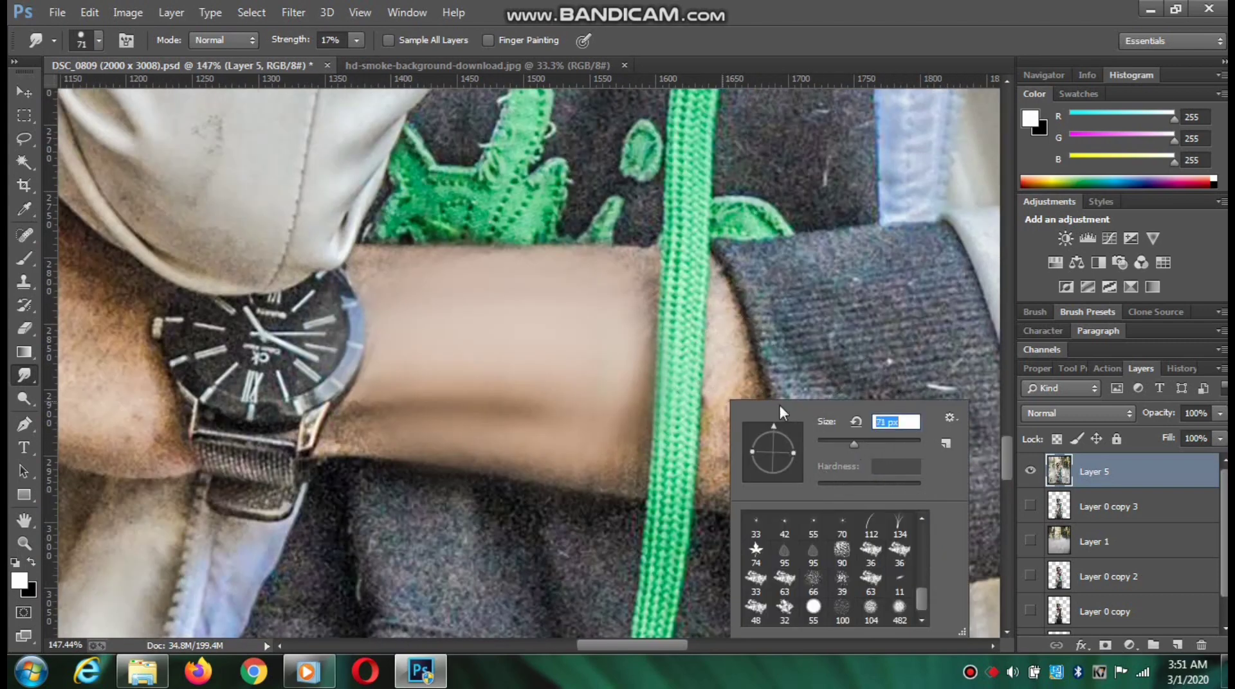
mouse_move(732, 376)
mouse_down()
mouse_move(739, 468)
mouse_move(729, 383)
mouse_up()
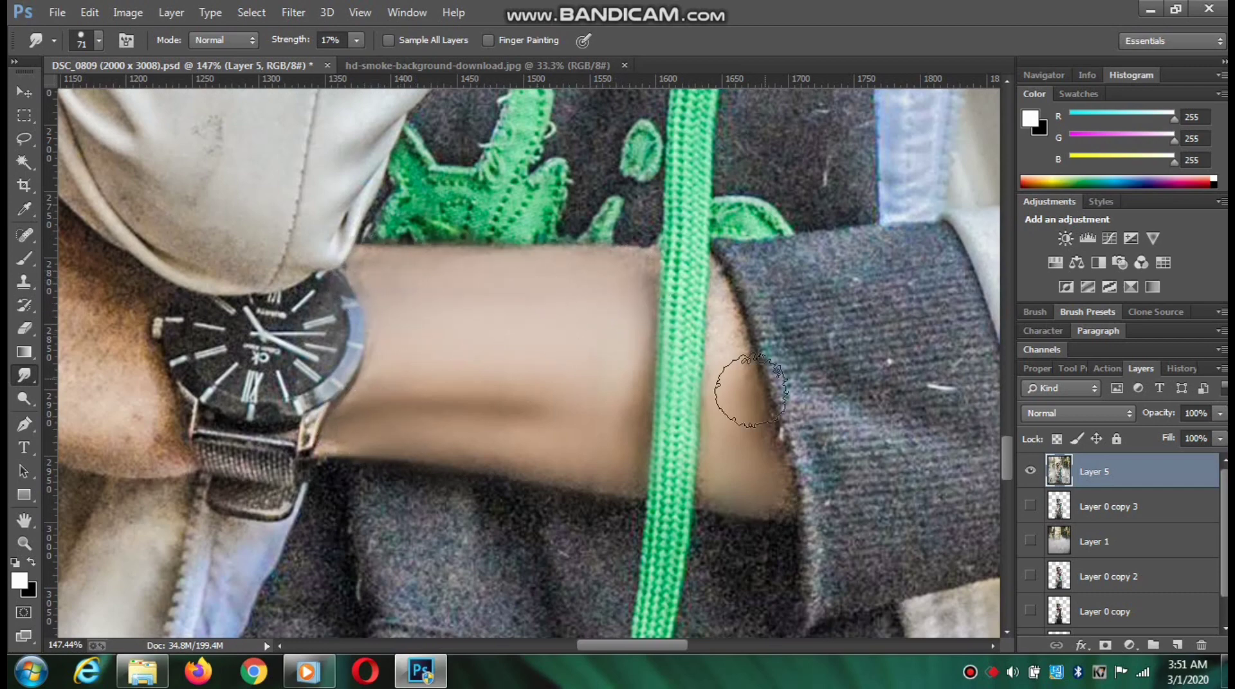
scroll(744, 421, down, 15)
scroll(563, 325, up, 3)
scroll(563, 324, down, 3)
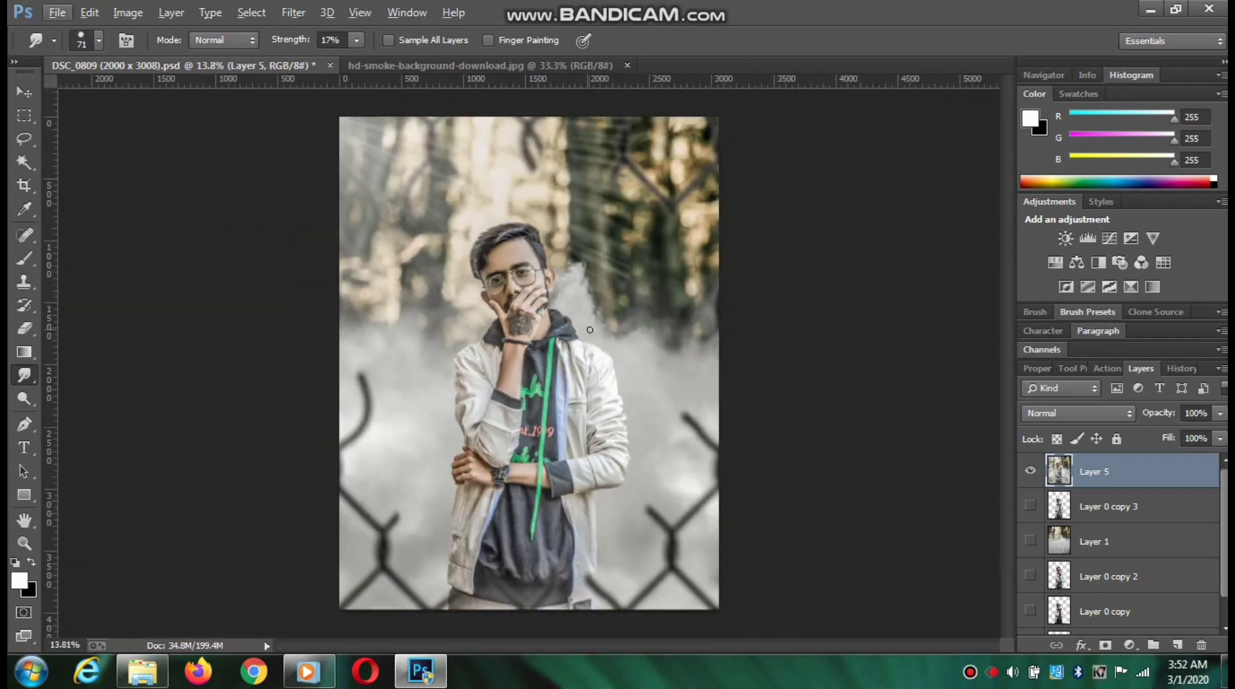
Bring the shine-png image into the portrait document as a new layer and set its blend mode to Screen.
click(20, 97)
click(282, 11)
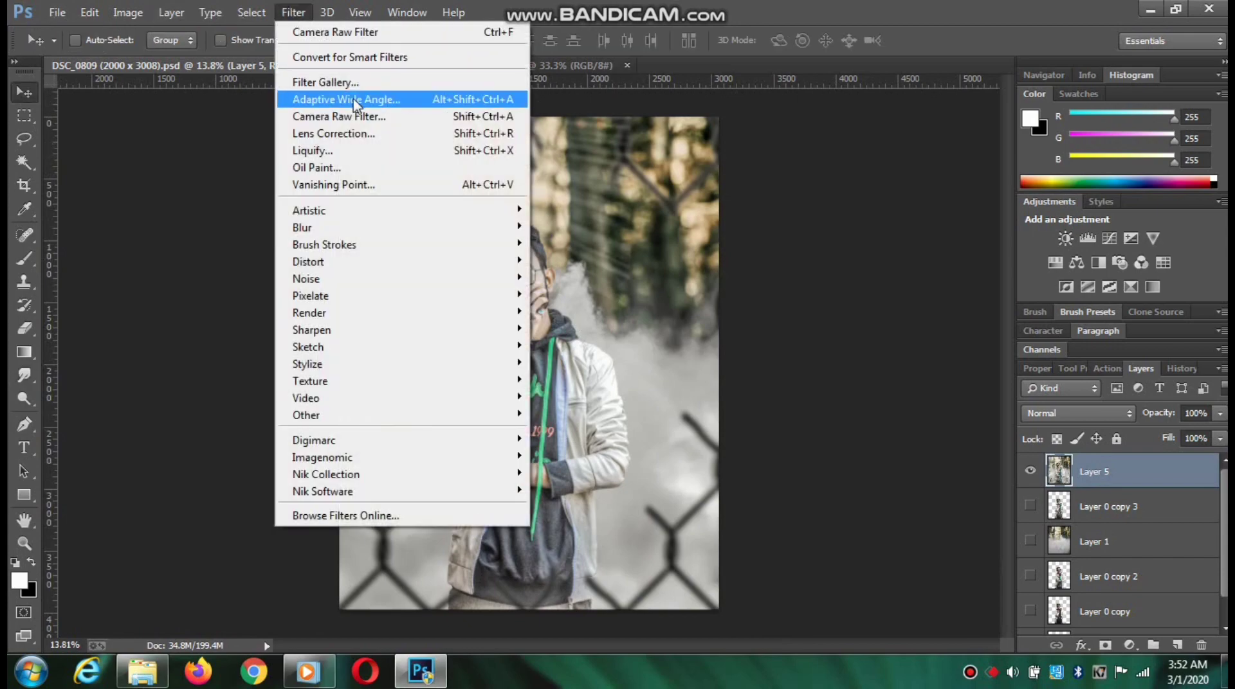
mouse_move(57, 13)
click(75, 48)
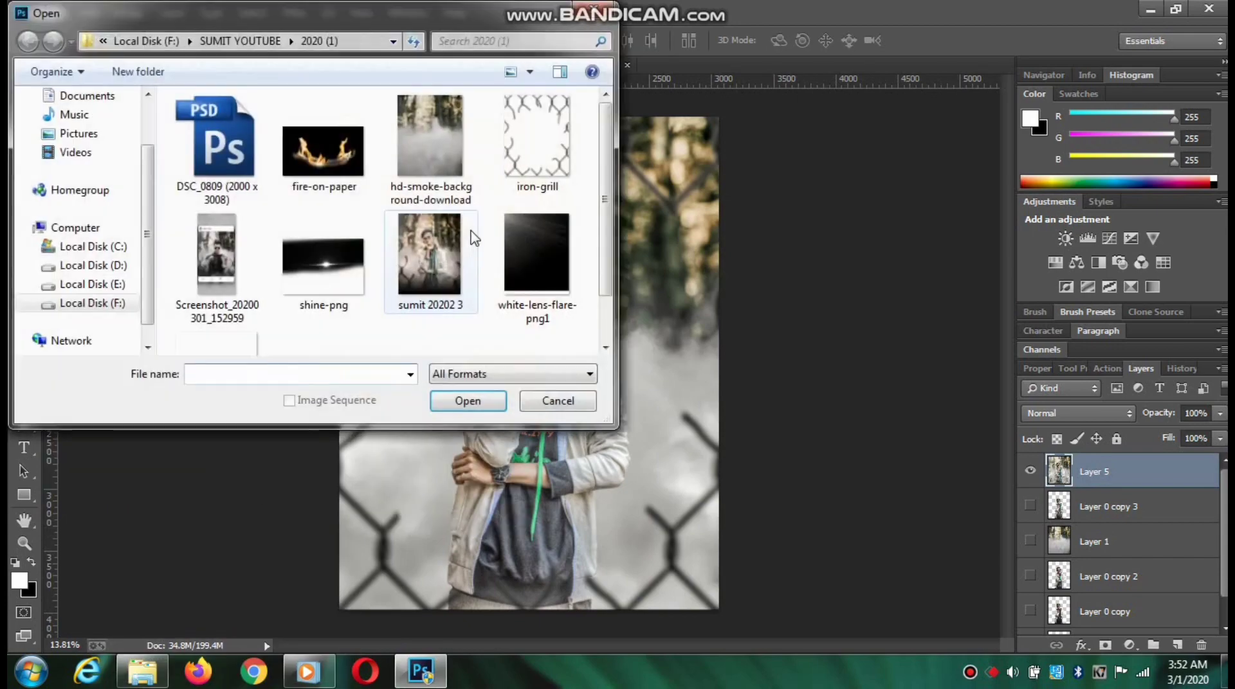
double_click(317, 276)
drag(431, 226, 506, 358)
click(1078, 413)
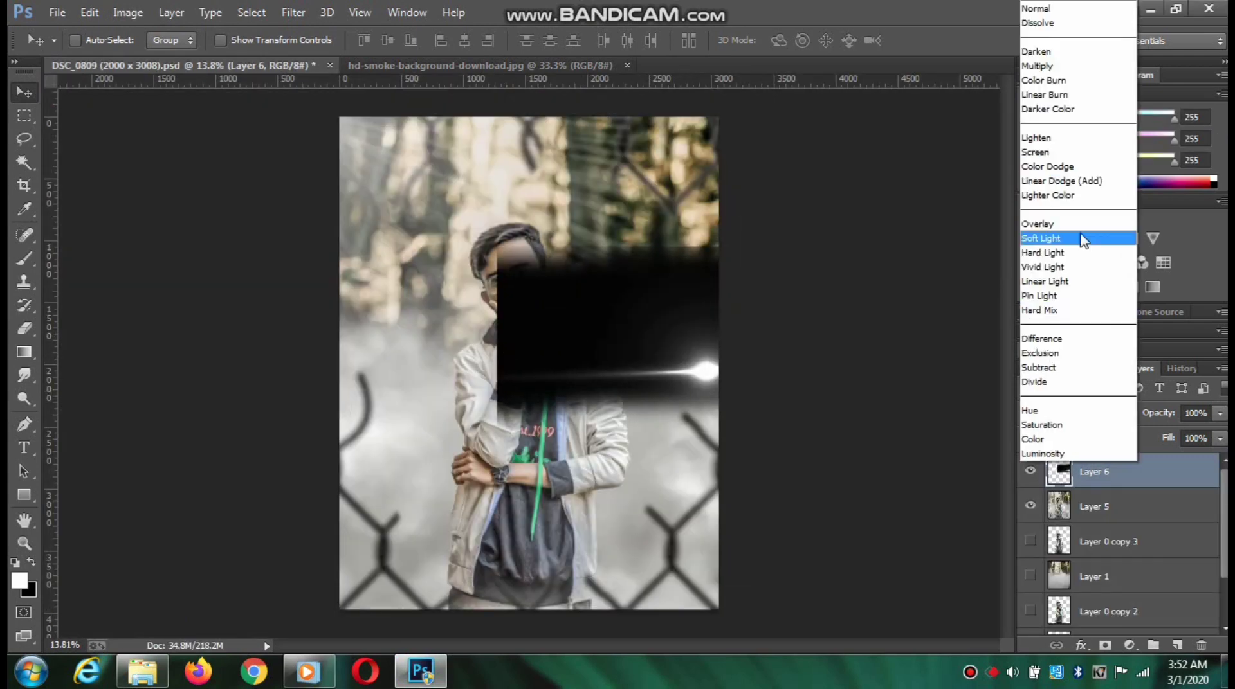
click(1055, 149)
Move the shine layer down to the folded forearm and scale it to less than half its width.
drag(704, 371, 502, 479)
click(313, 39)
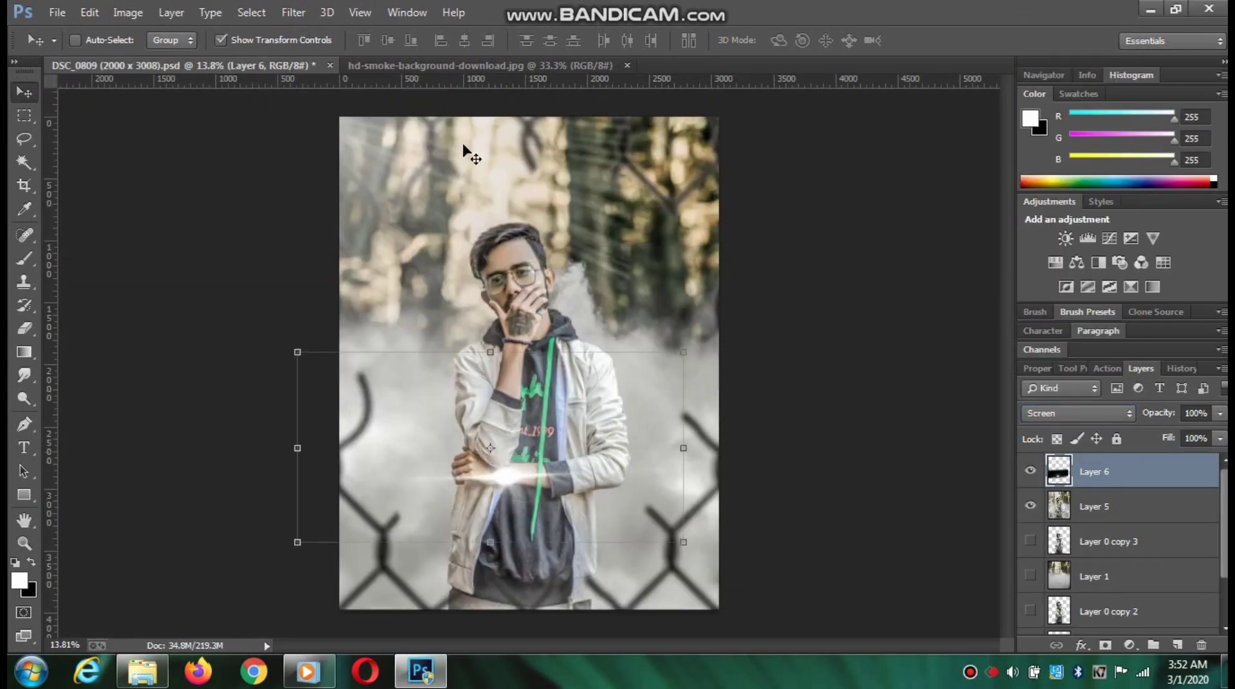
drag(685, 545, 607, 452)
drag(302, 358, 453, 392)
click(817, 40)
click(260, 44)
Position the shine glow on the wristwatch and lower its layer opacity to 89%.
scroll(517, 456, up, 5)
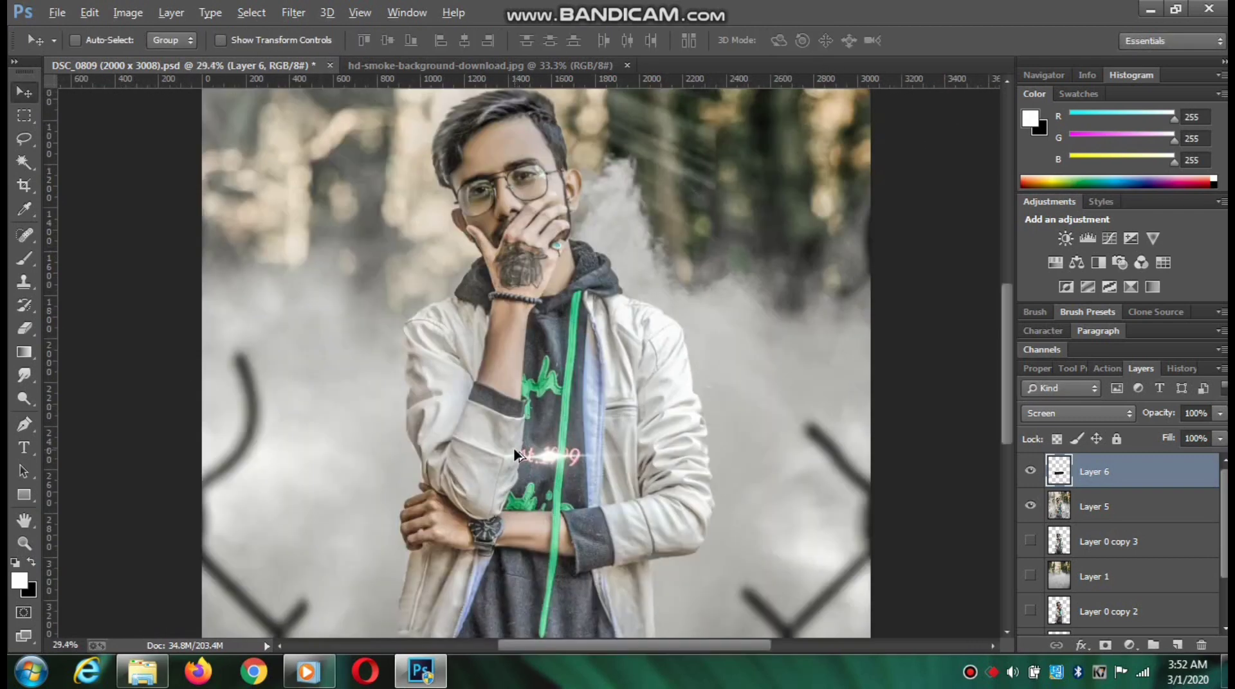
drag(567, 390, 489, 483)
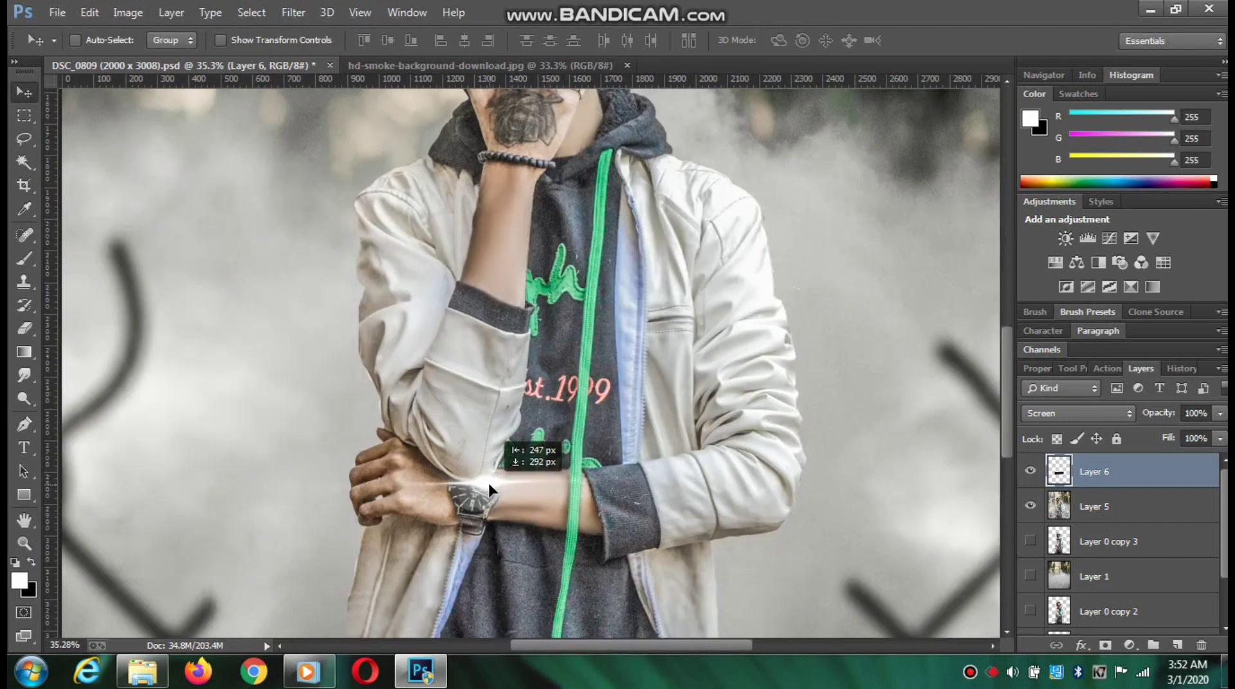
click(1219, 414)
drag(1221, 434, 1210, 434)
scroll(502, 316, down, 6)
scroll(498, 315, up, 3)
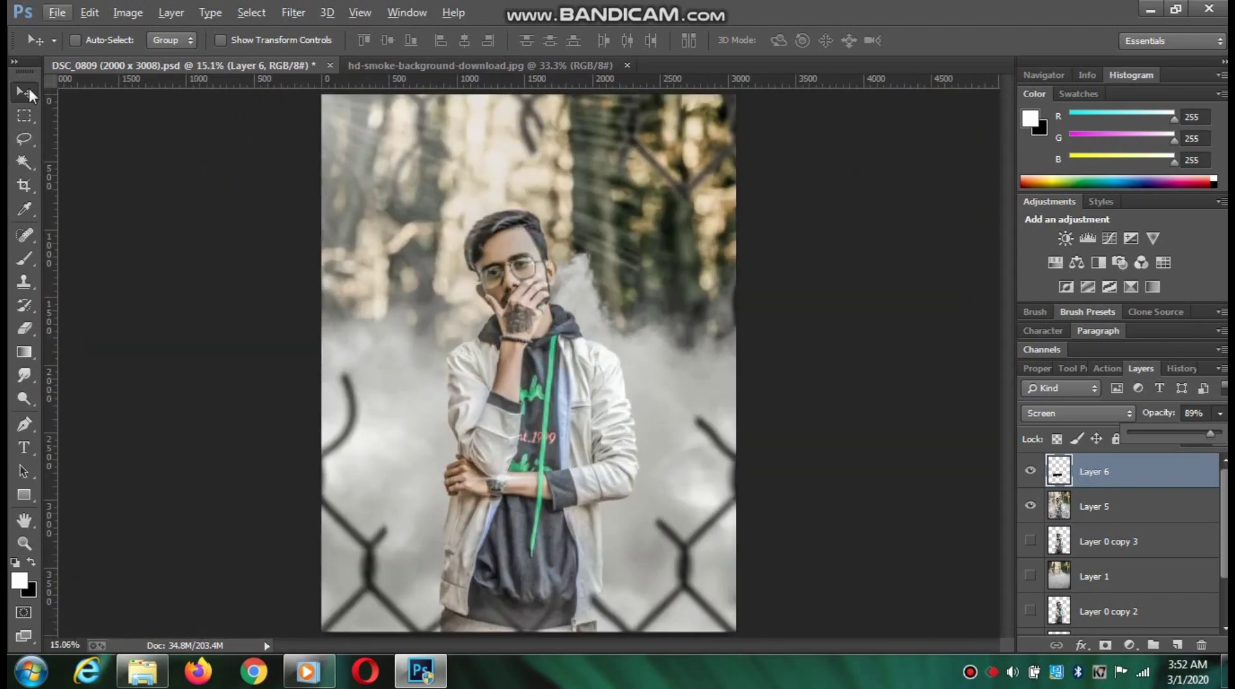
scroll(498, 315, down, 2)
click(293, 13)
click(335, 116)
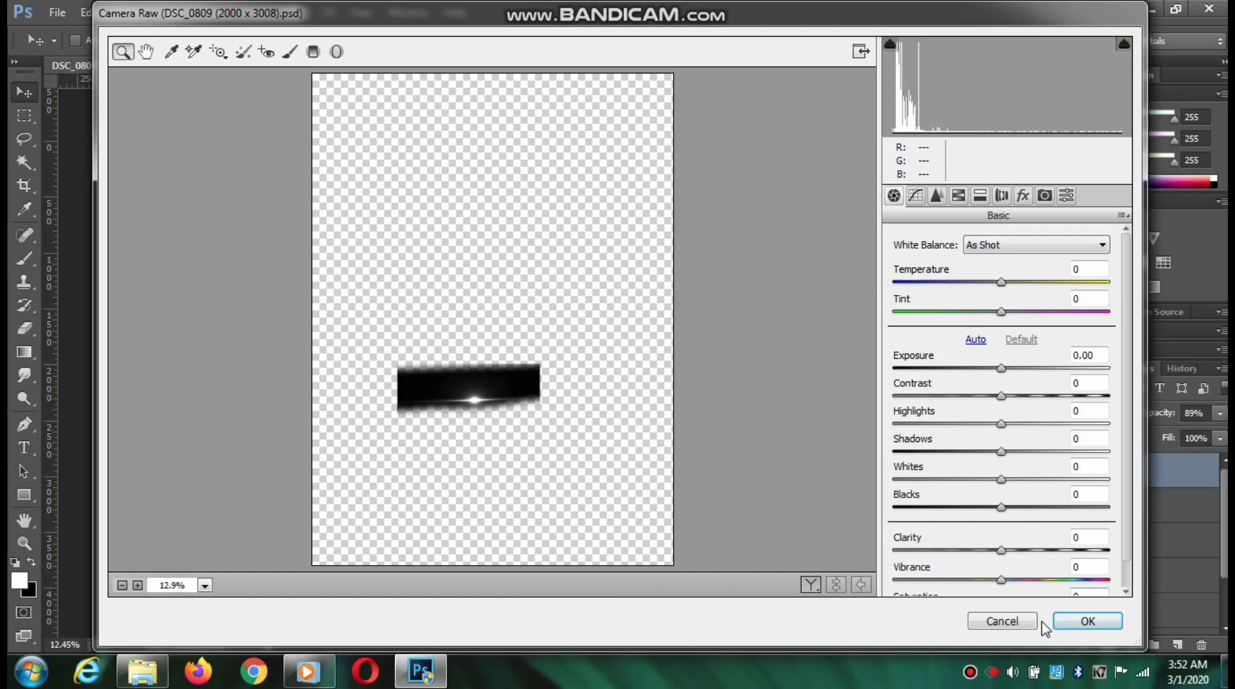
click(1025, 623)
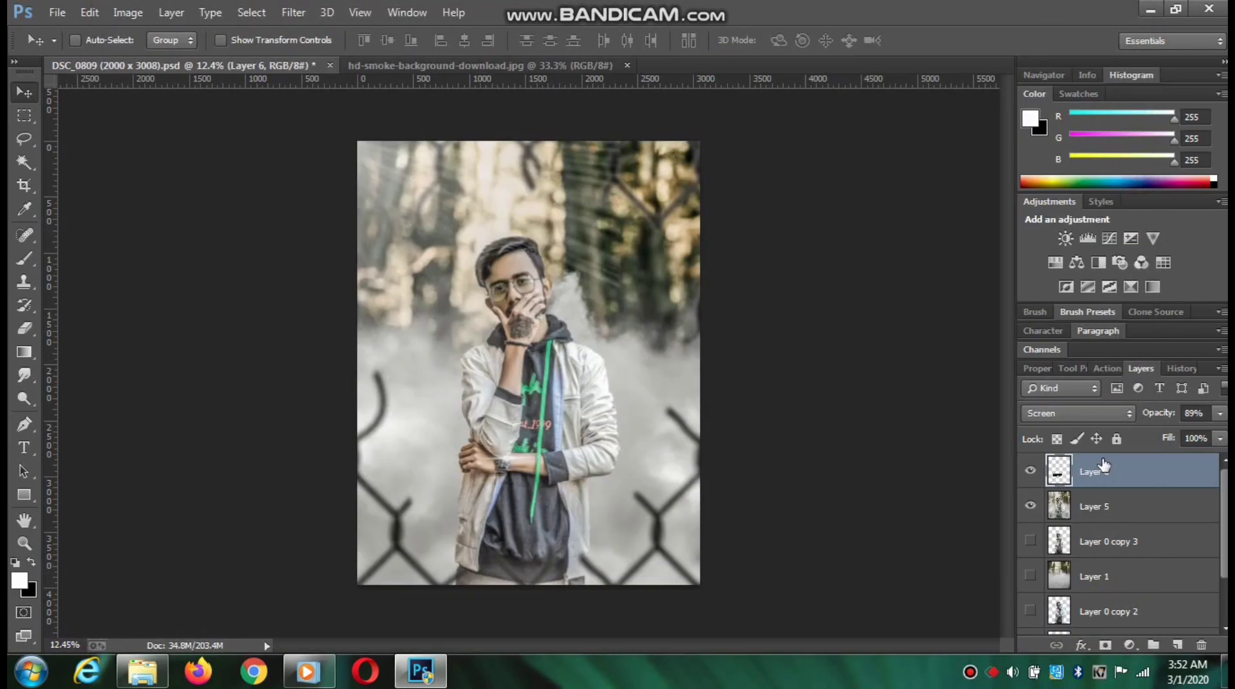
Merge the shine layer into the layer below and, in Camera Raw, set Clarity to +18 and Shadows to +50.
right_click(1104, 469)
click(830, 515)
click(289, 11)
click(339, 116)
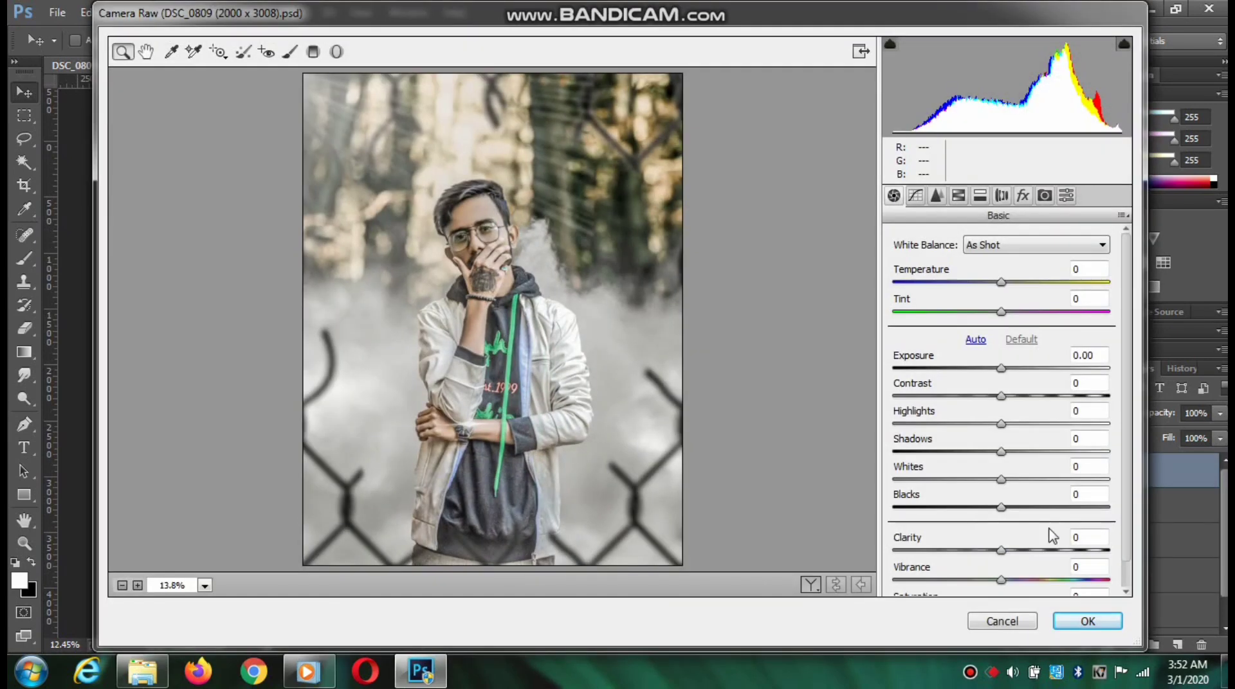
click(1021, 550)
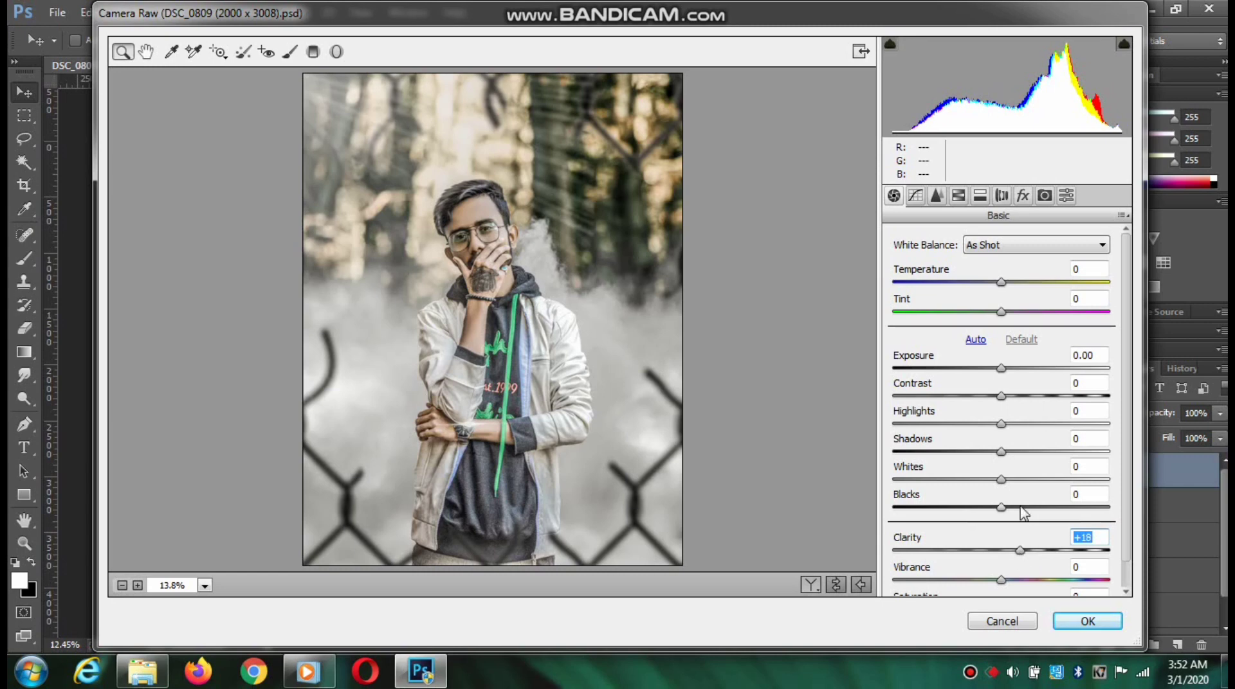
drag(1014, 464, 1055, 467)
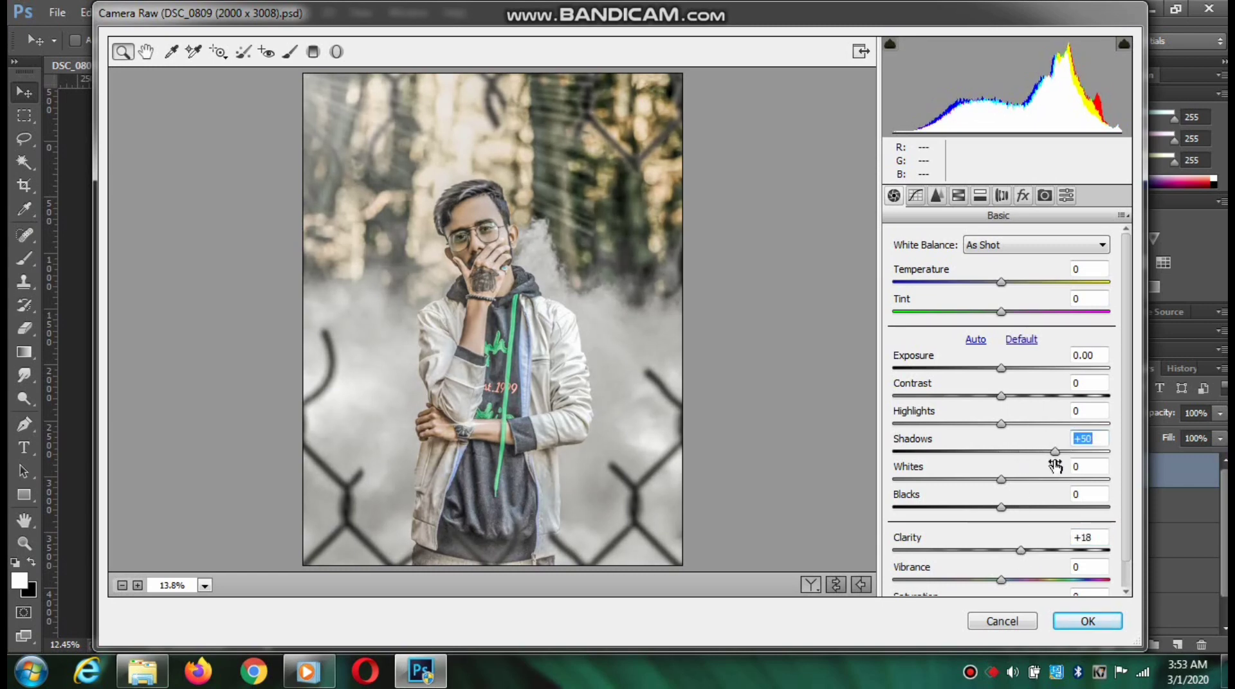
Add a post-crop vignette with an amount of -48 and the feather at maximum, and apply the Camera Raw filter.
click(1022, 195)
click(955, 425)
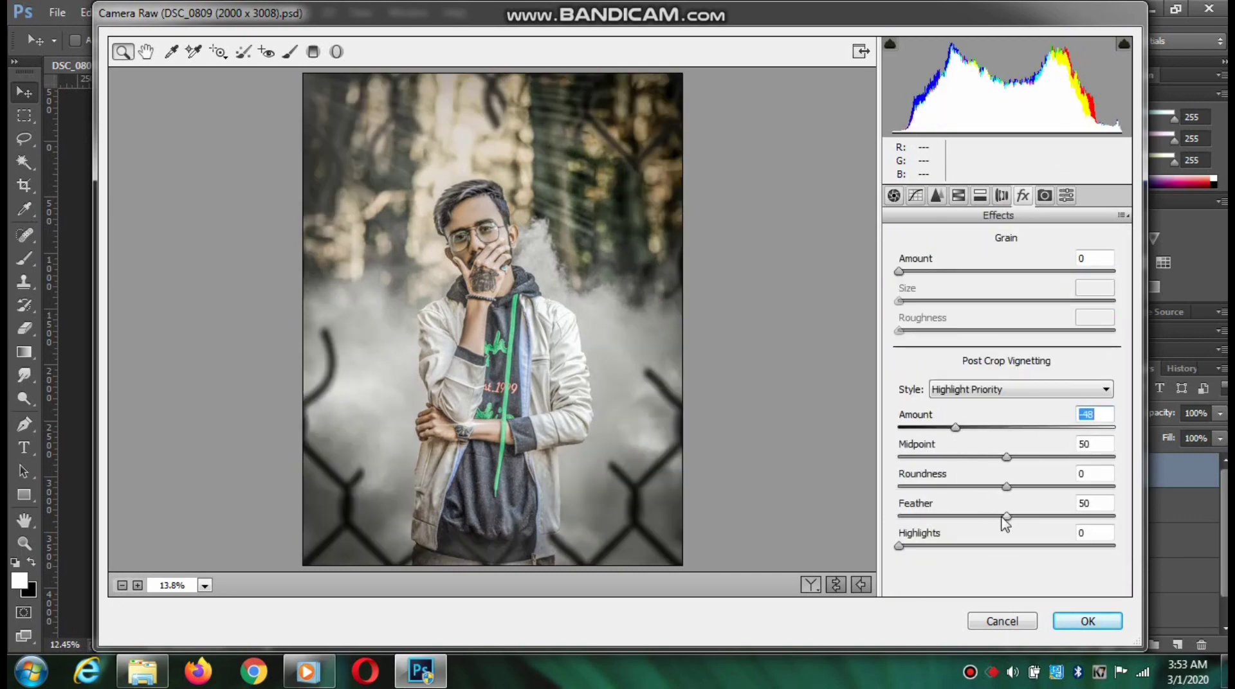
drag(1005, 517, 1140, 514)
click(1088, 621)
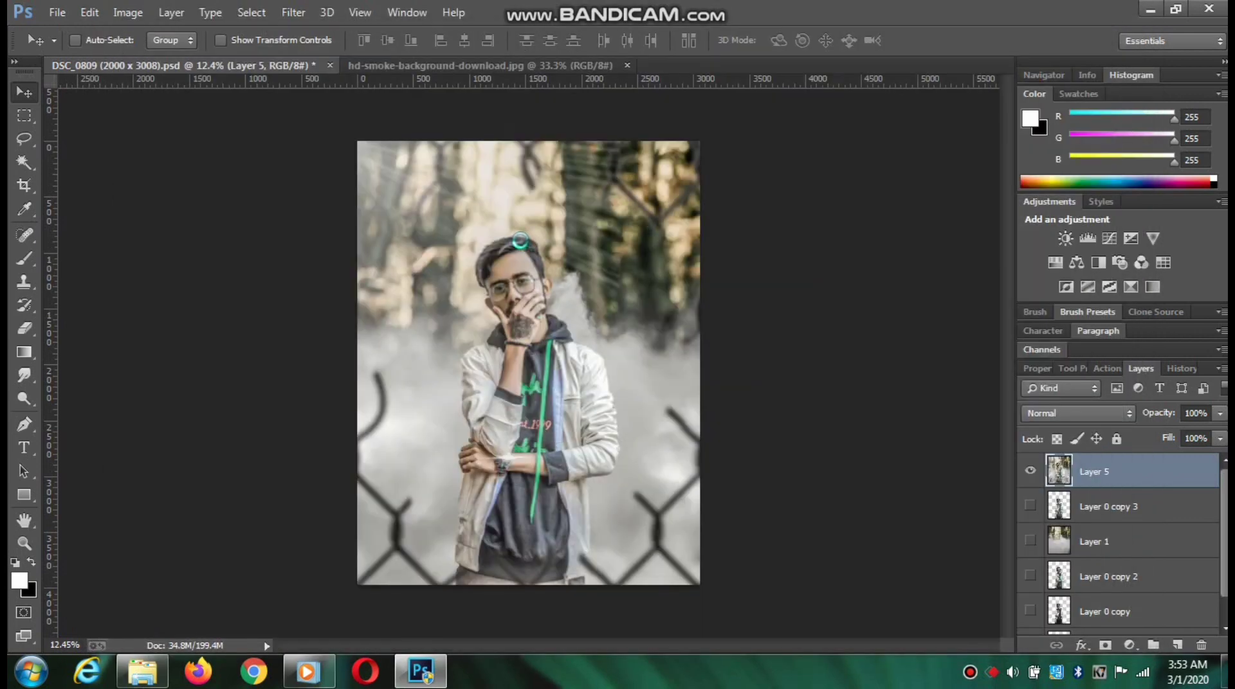
scroll(581, 283, up, 3)
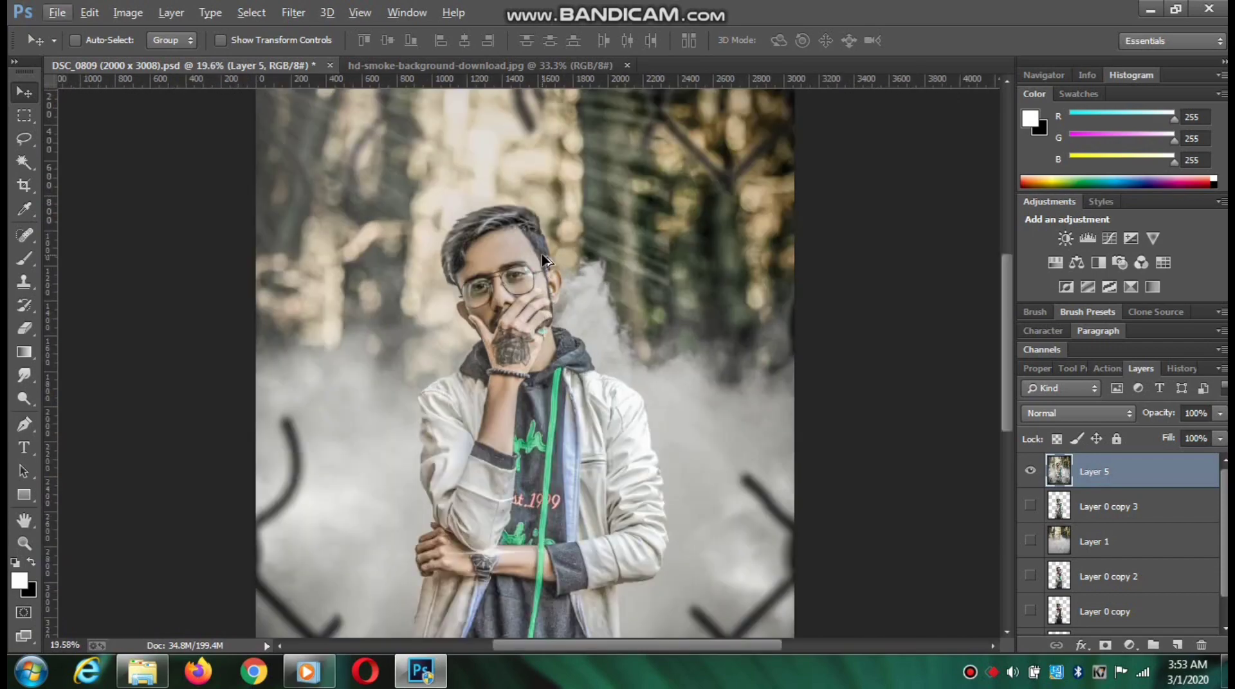
scroll(566, 277, down, 1)
scroll(540, 270, up, 5)
scroll(508, 265, down, 5)
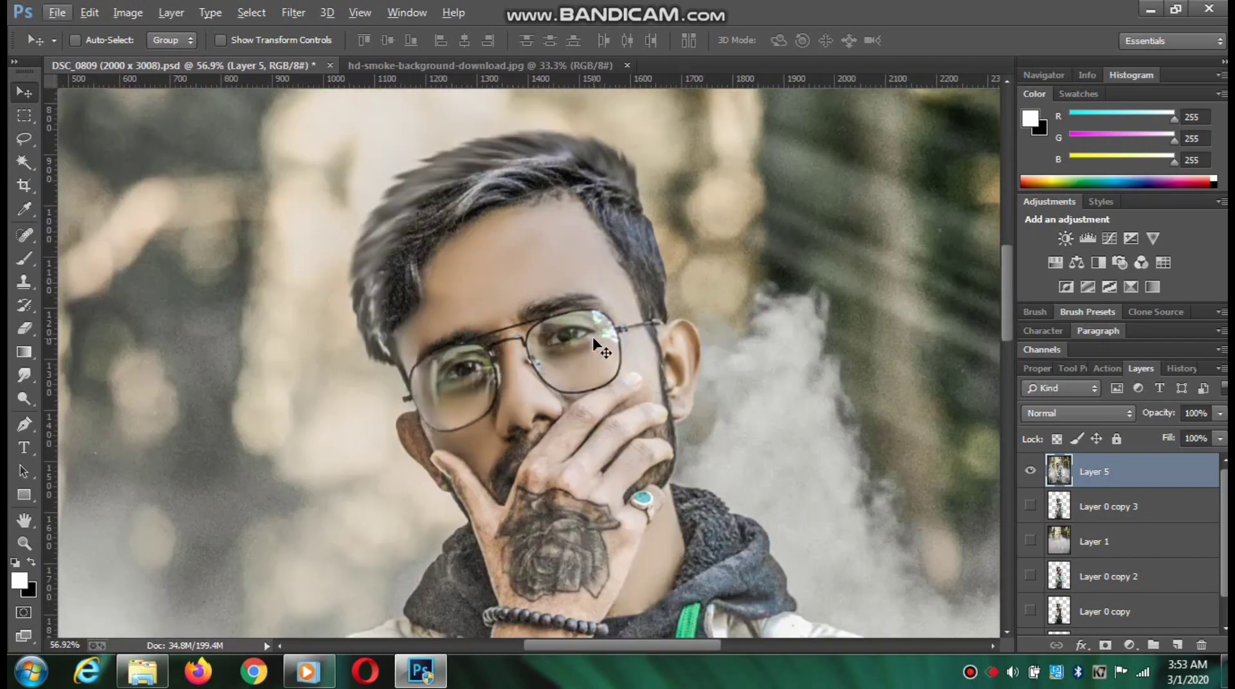
scroll(554, 316, down, 1)
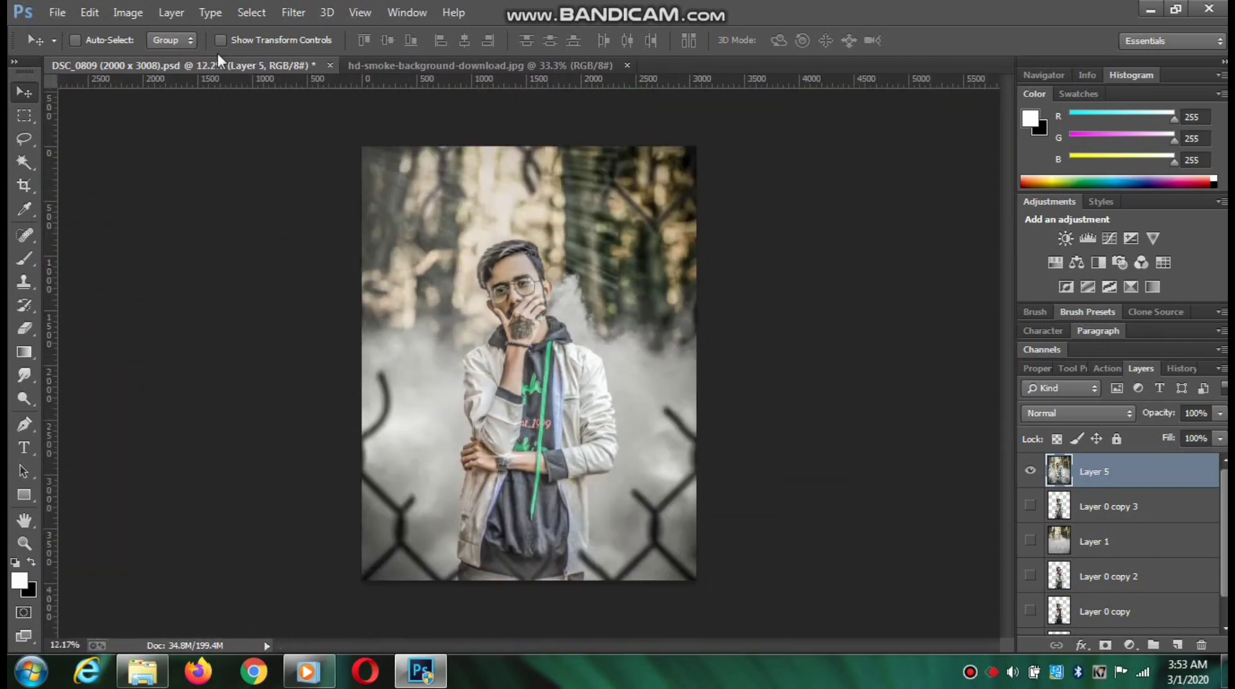
Bring the fire-on-paper image into the portrait document as a new layer, close its source file, and set Screen blending.
click(57, 12)
click(66, 44)
click(323, 128)
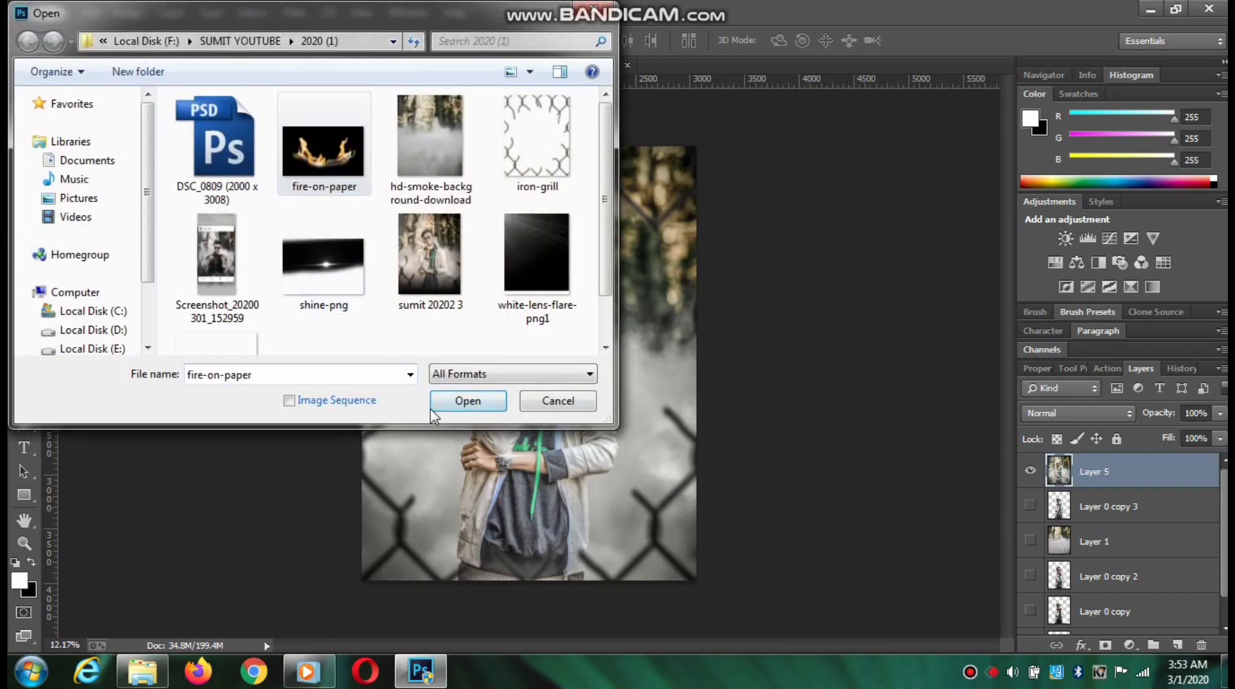
click(469, 397)
drag(489, 128, 717, 254)
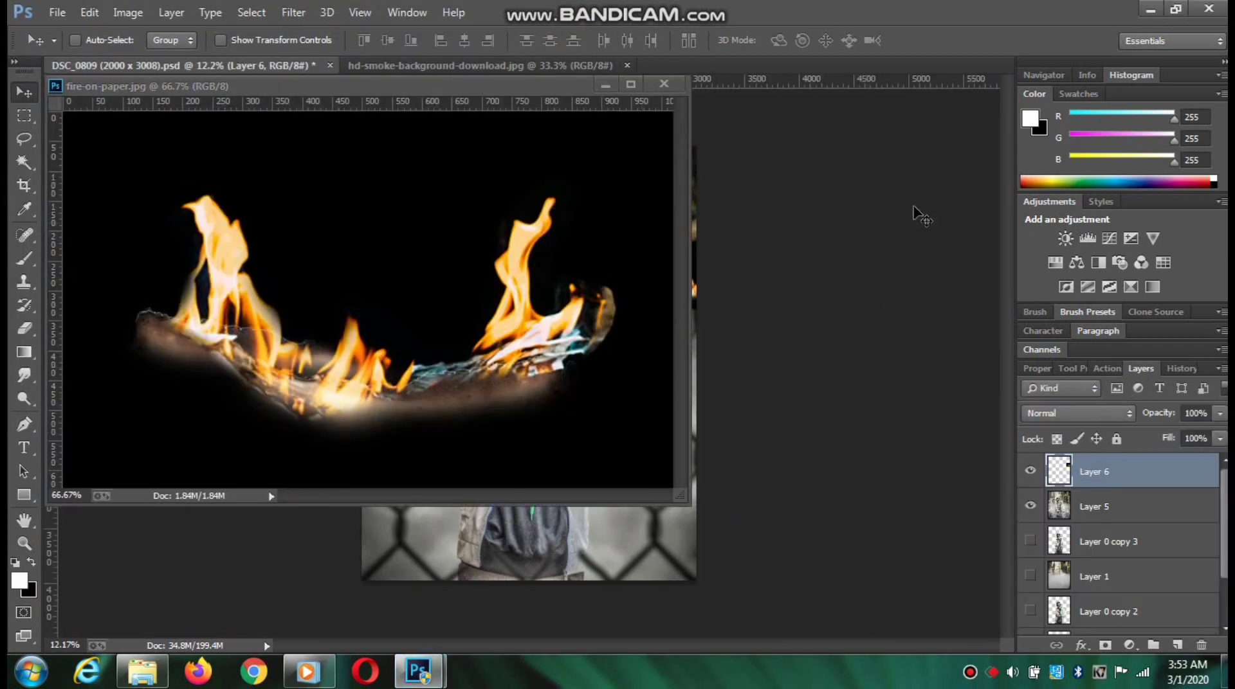
click(663, 84)
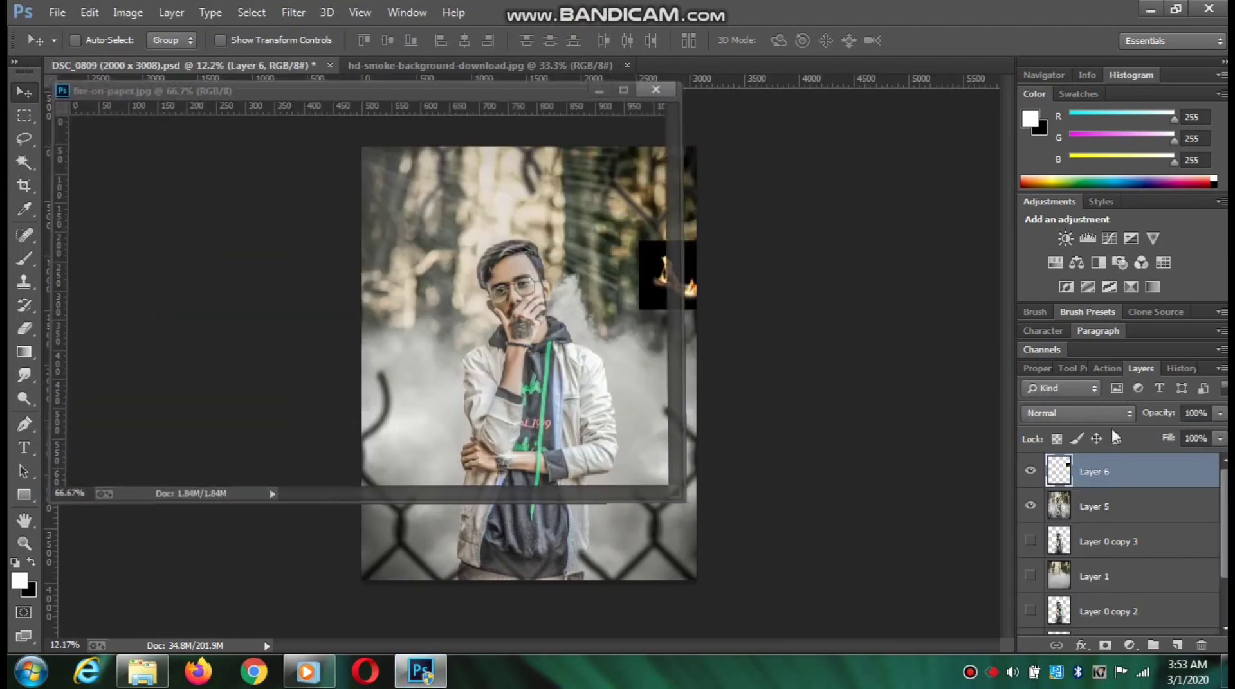
click(1060, 412)
click(1040, 163)
Place the fire on the jacket shoulder beside the smoke plume and adjust its size and angle to fit.
drag(659, 273, 520, 365)
scroll(567, 354, up, 6)
drag(568, 462, 692, 375)
click(221, 40)
drag(696, 215, 721, 224)
key(Return)
click(299, 41)
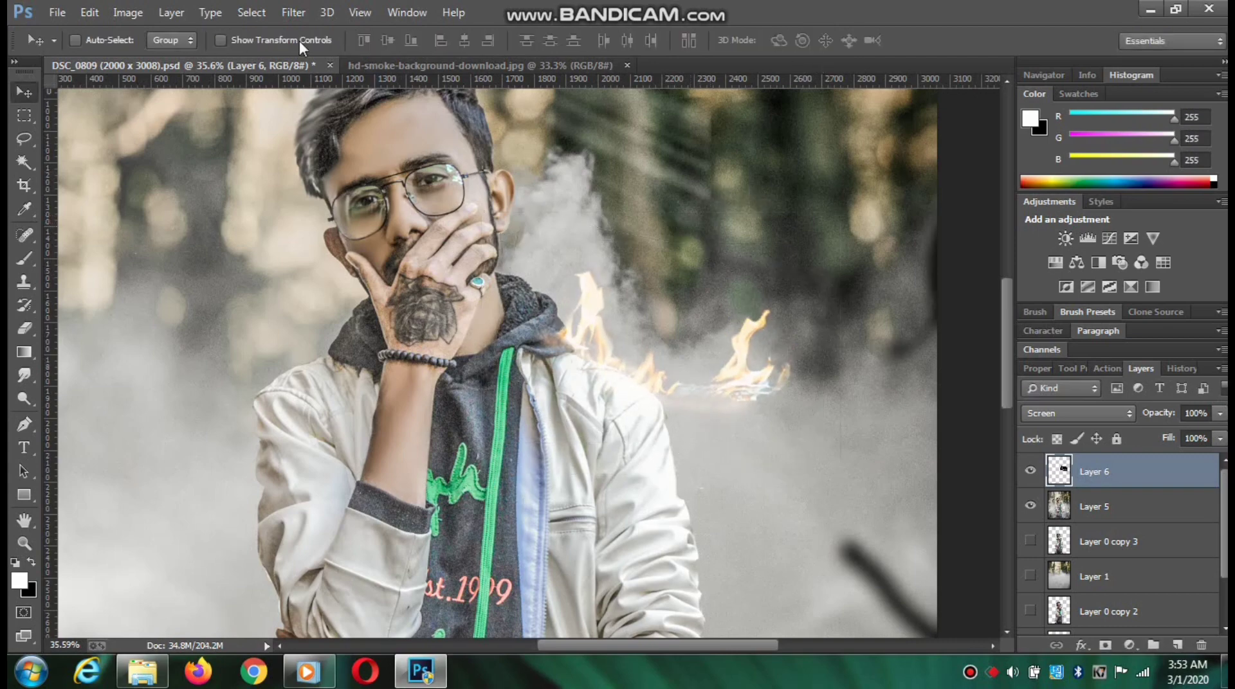
Erase the flames that extend past the shoulder into the smoke with the 156 px eraser.
scroll(670, 400, up, 3)
click(29, 327)
mouse_move(849, 399)
mouse_down()
mouse_move(799, 449)
mouse_move(774, 367)
mouse_move(725, 463)
mouse_move(662, 293)
mouse_up()
scroll(663, 292, down, 5)
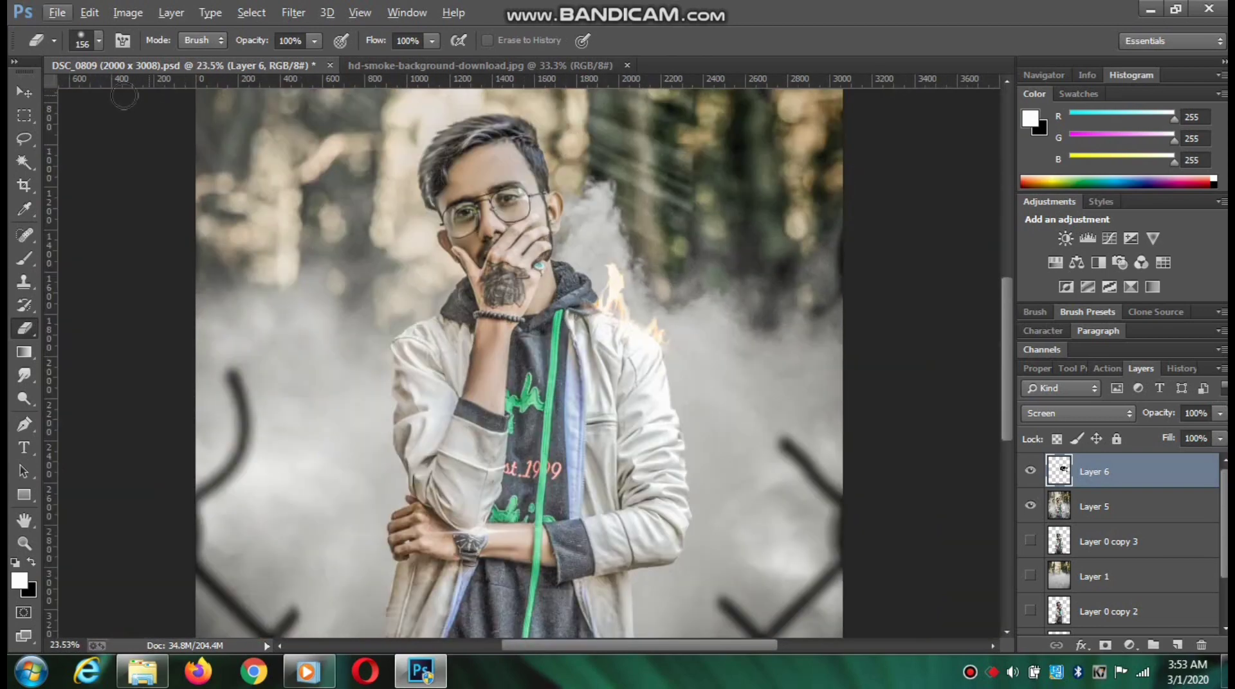
click(25, 92)
click(441, 68)
drag(491, 270, 333, 79)
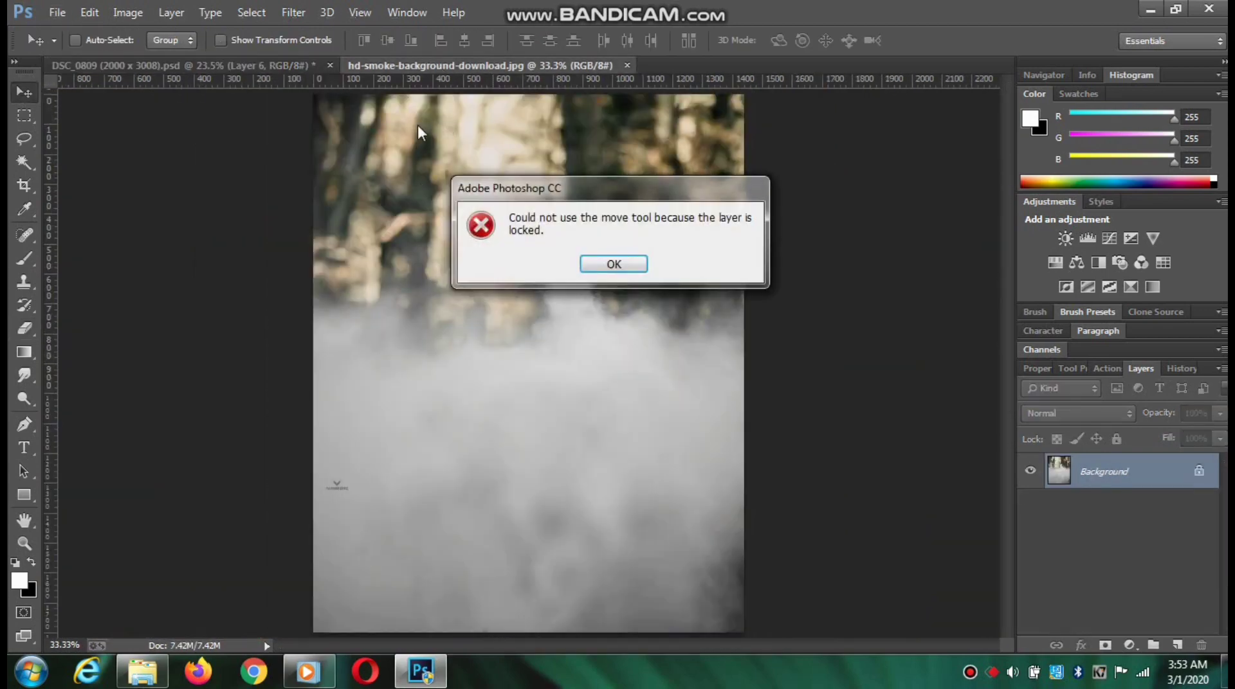
key(Return)
click(301, 66)
Duplicate the fire layer and move the copy onto the shoulder of the raised arm.
right_click(1162, 473)
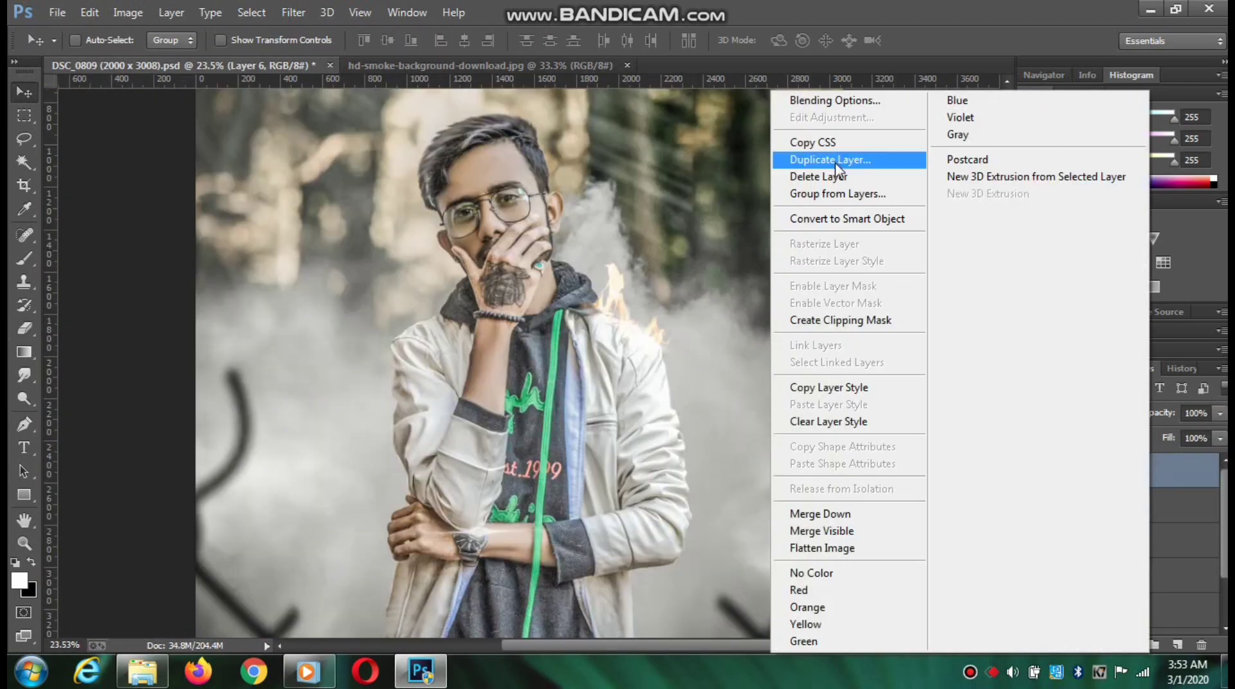
click(829, 157)
key(Return)
drag(627, 315, 447, 328)
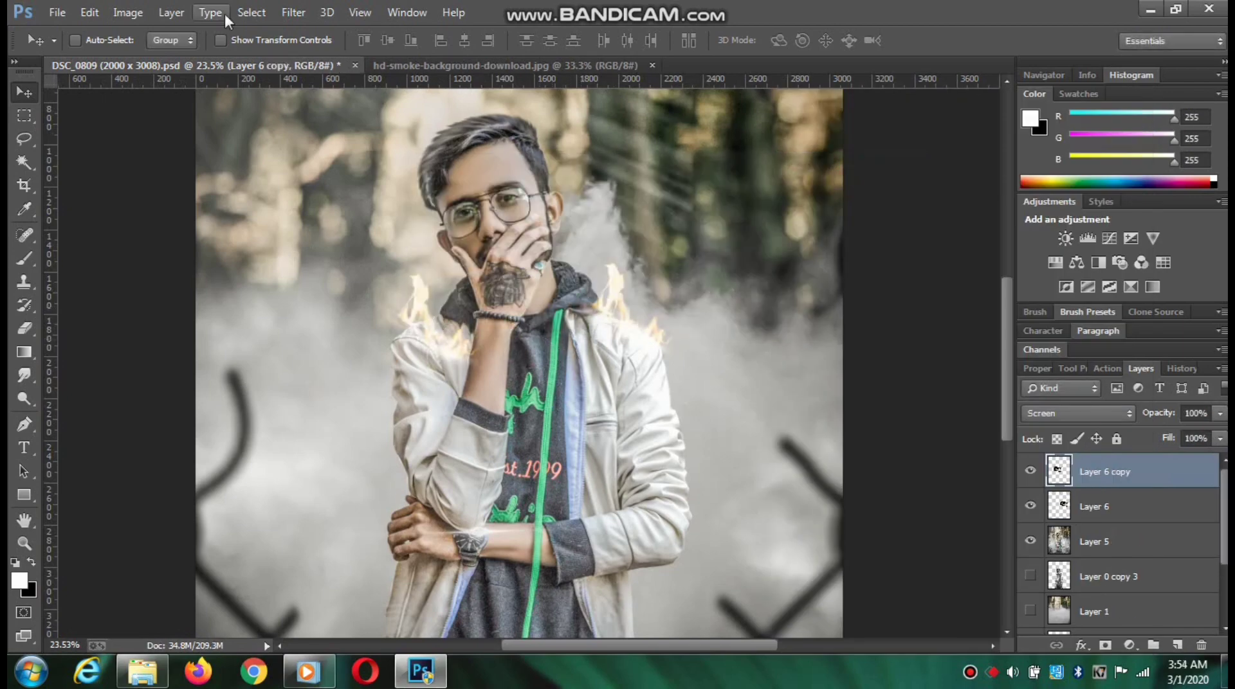
Rotate the copied flames by -58.11° and shift them up onto the shoulder line of the raised arm.
key(ctrl+t)
drag(455, 189, 358, 243)
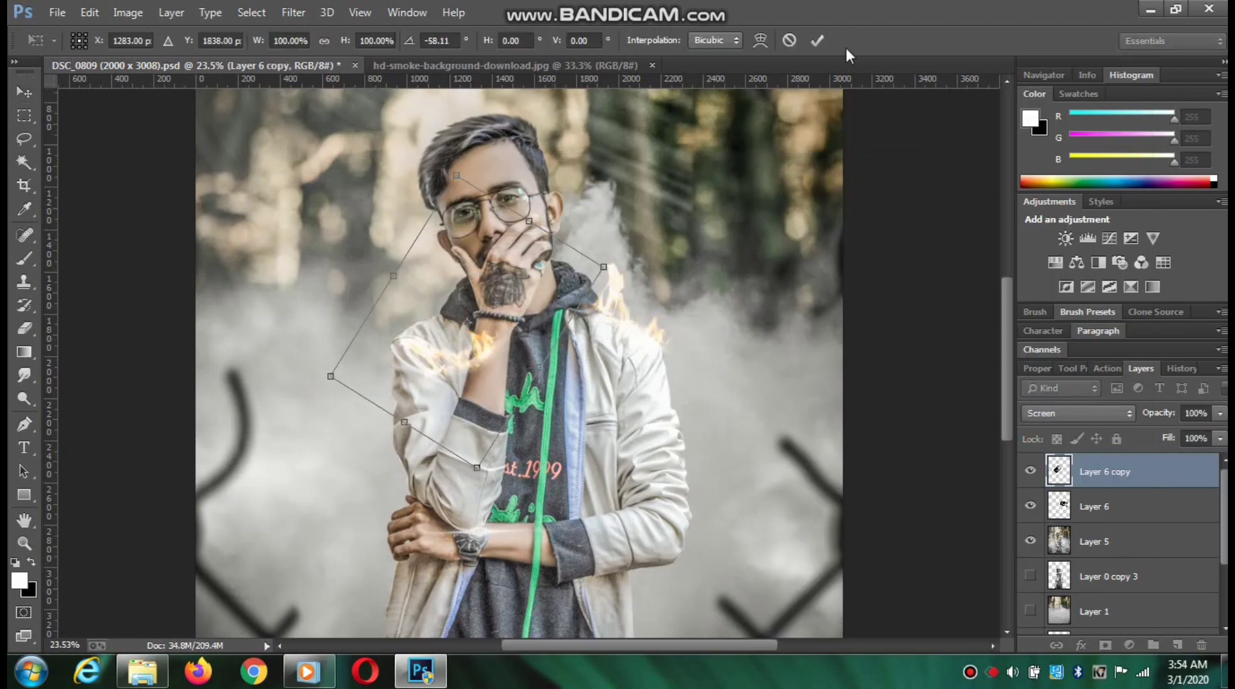
key(Return)
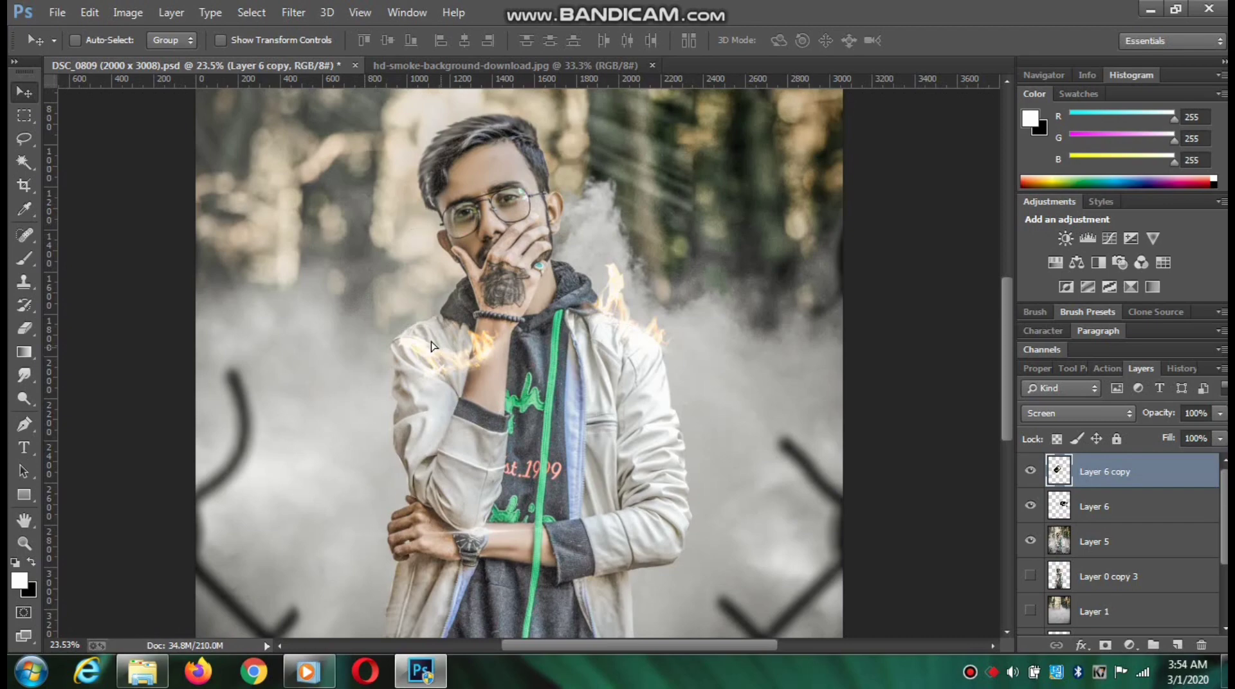
mouse_move(443, 344)
mouse_down()
mouse_move(399, 304)
mouse_move(432, 285)
mouse_move(415, 308)
mouse_up()
Erase the copied flames that stick out beyond the raised arm's shoulder with the 156 px eraser.
scroll(457, 322, up, 9)
key(e)
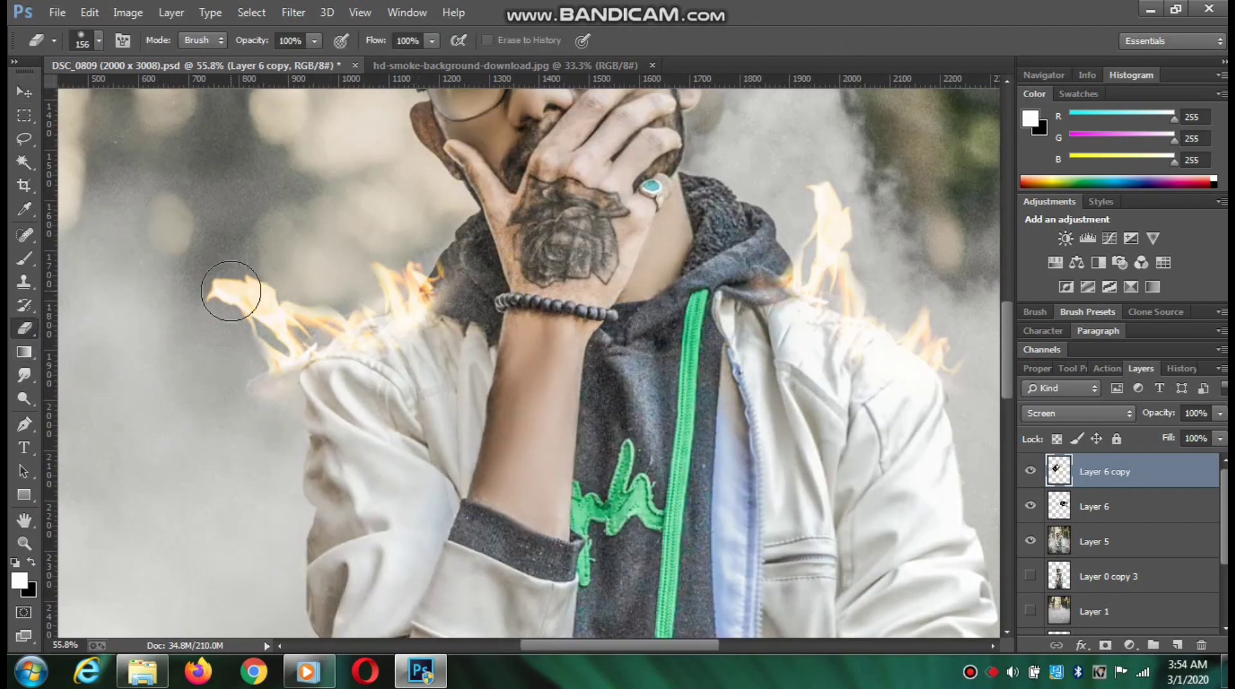
mouse_move(231, 291)
mouse_down()
mouse_move(226, 364)
mouse_move(283, 419)
mouse_move(259, 373)
mouse_move(280, 395)
mouse_up()
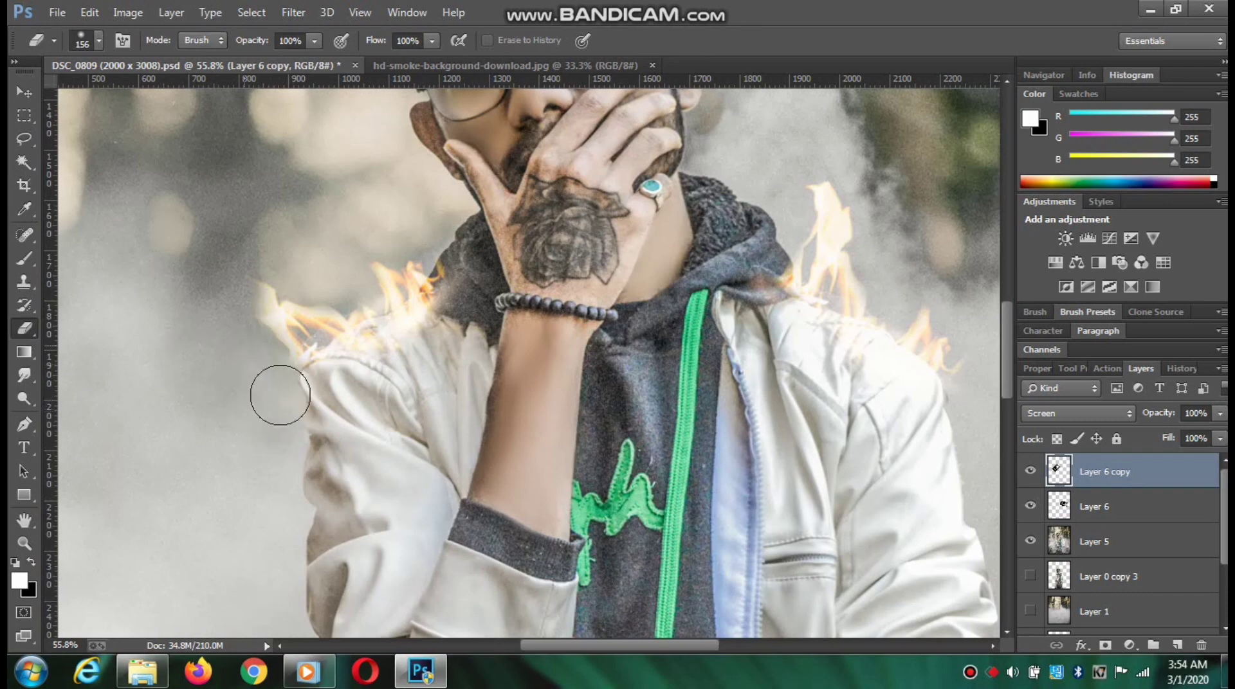
scroll(373, 337, down, 5)
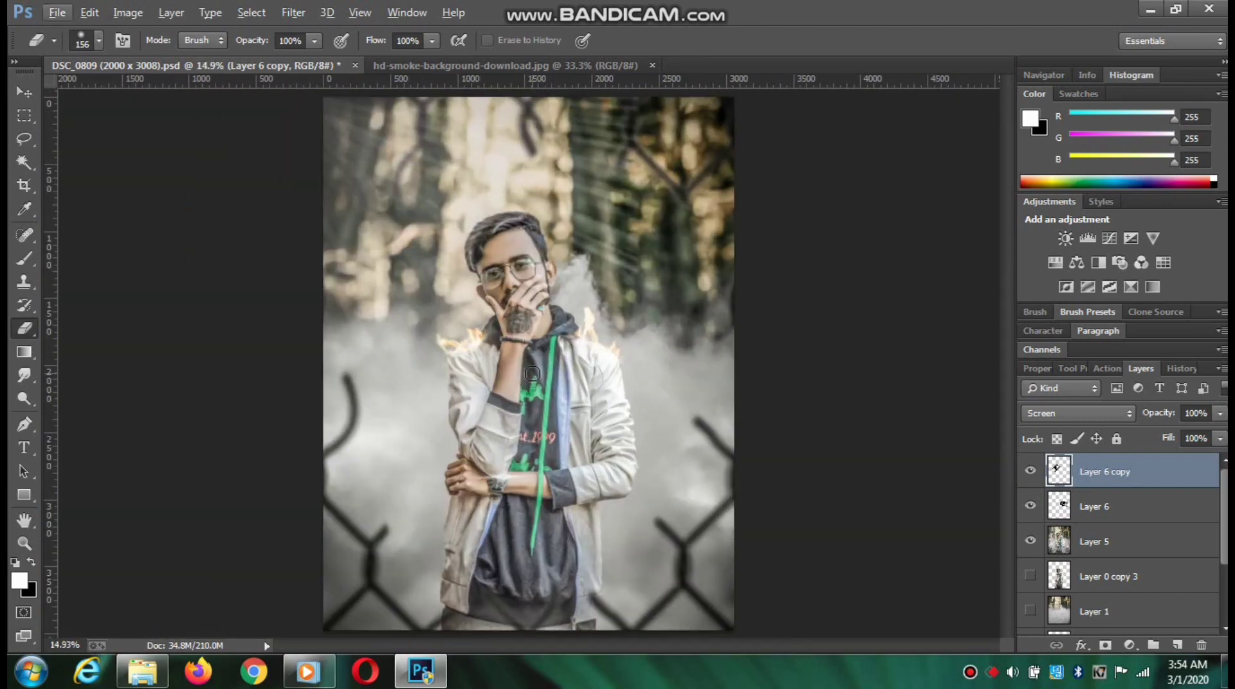
scroll(614, 351, down, 1)
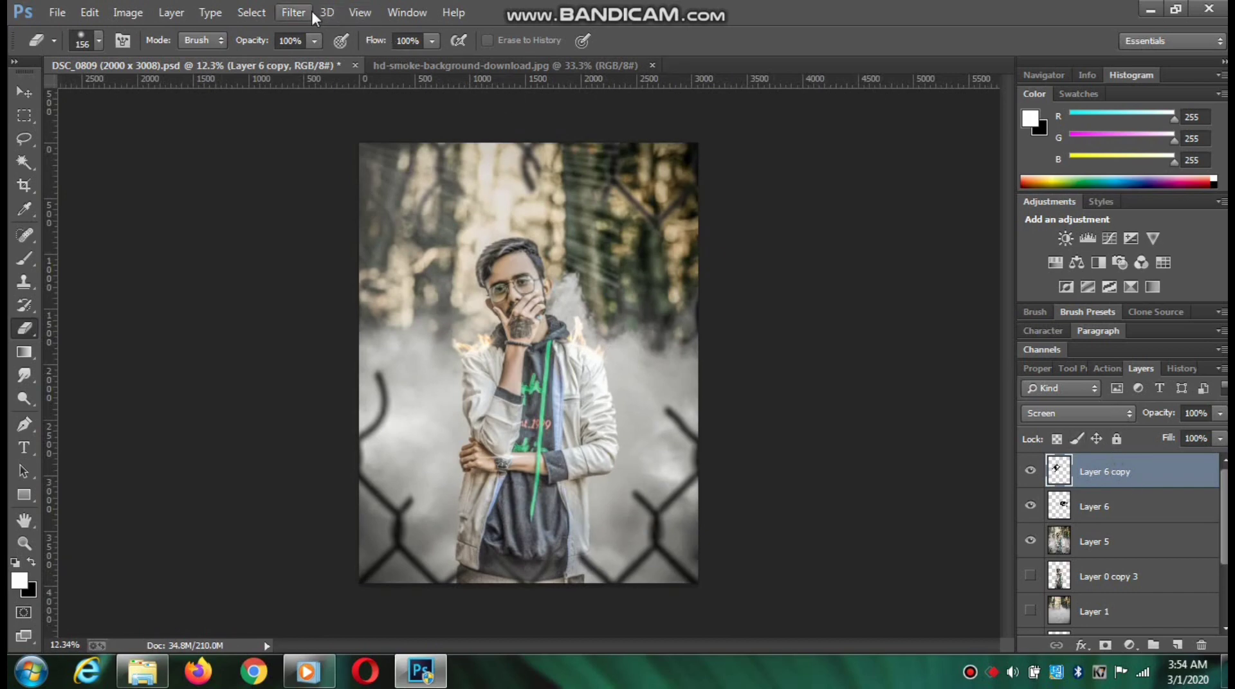
Add a new layer, draw a short white-to-transparent gradient up from the photo's bottom edge, and lower the layer opacity to 40%.
click(1173, 645)
click(24, 353)
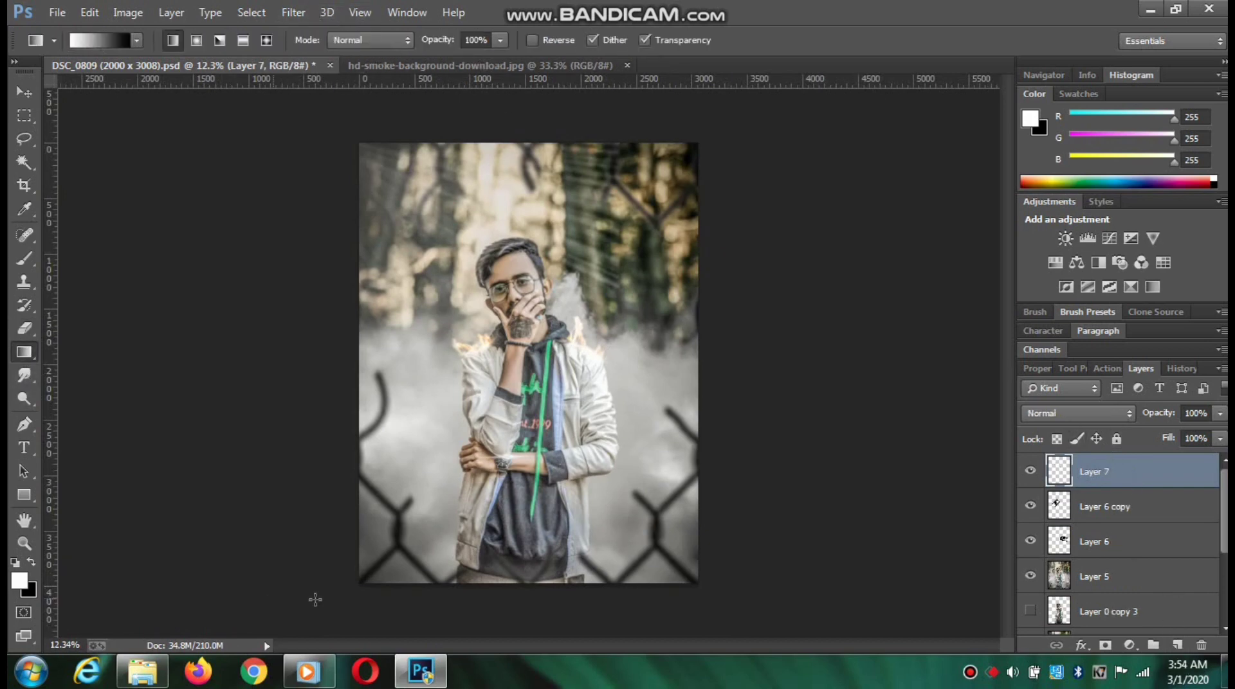
drag(519, 569, 517, 523)
key(ctrl+z)
click(136, 41)
click(74, 77)
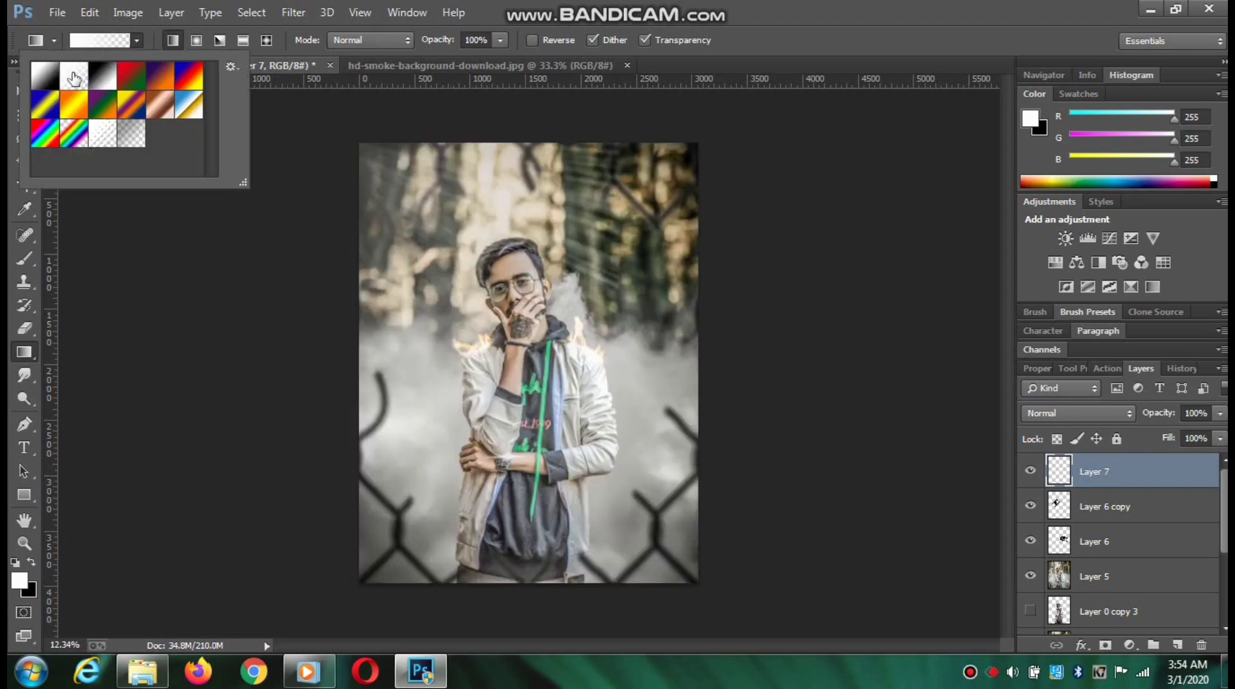
click(545, 583)
drag(546, 583, 546, 522)
key(ctrl+z)
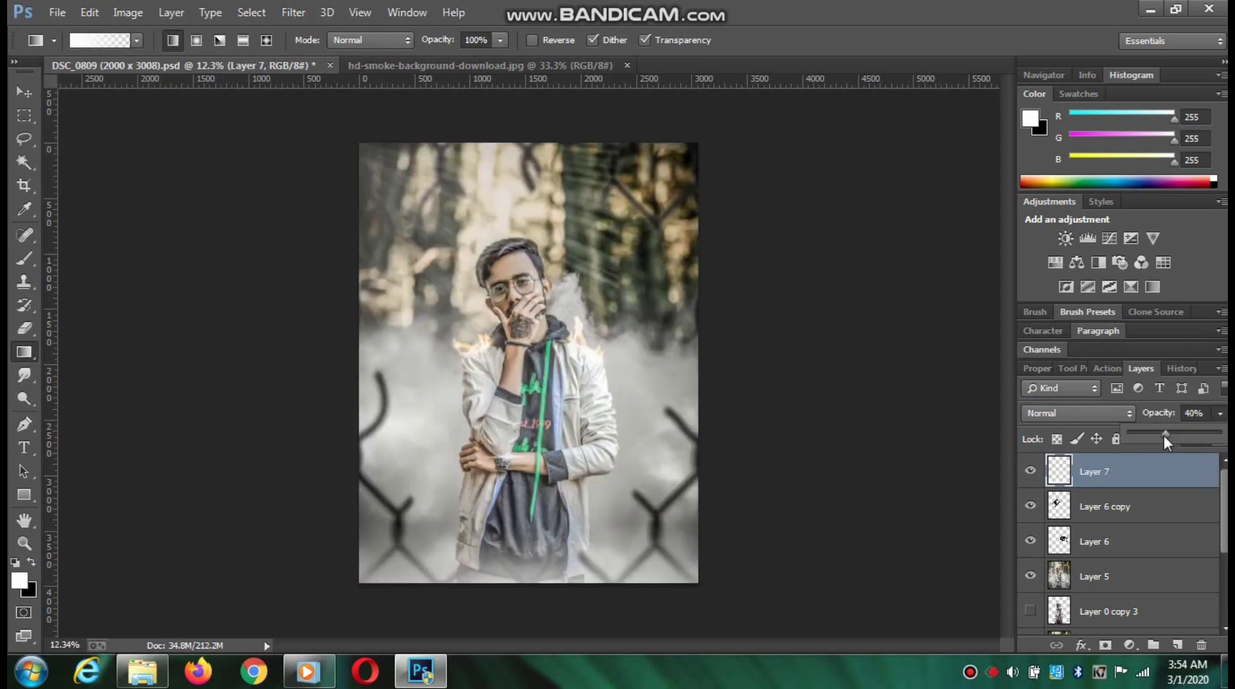
Add a new layer and draw a short black-to-transparent gradient up from the photo's bottom edge.
click(1177, 645)
key(x)
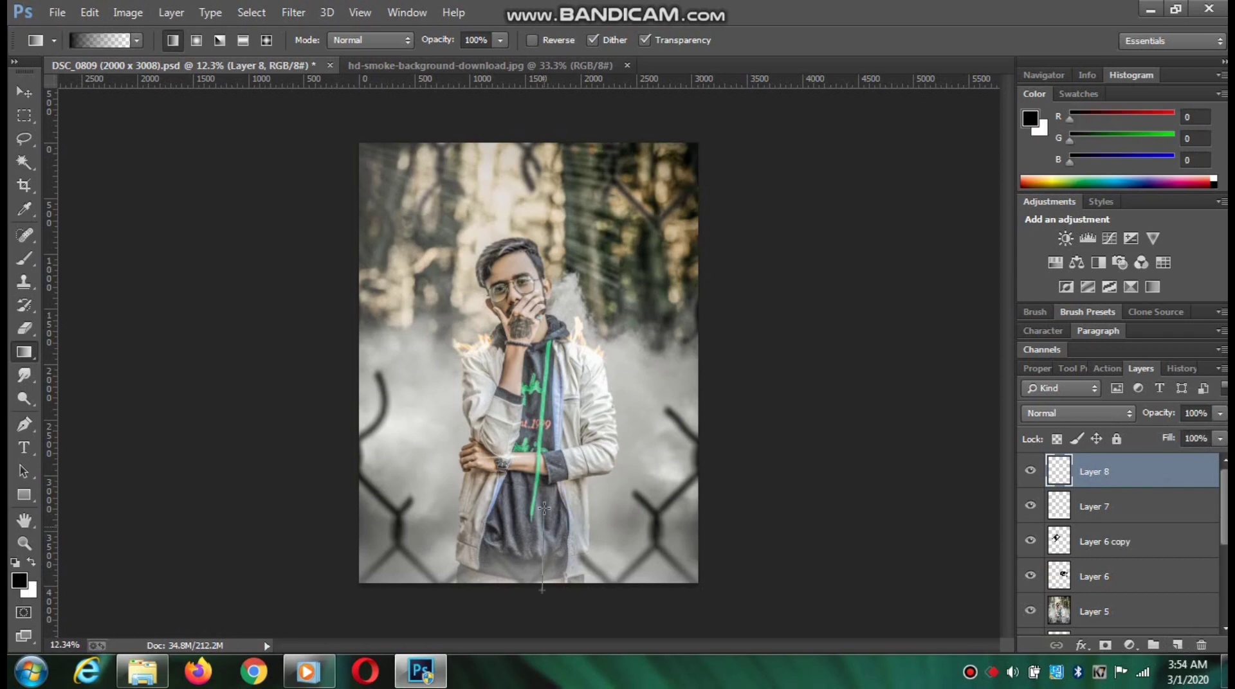
drag(540, 501, 540, 501)
Add a new layer, draw a short black-to-transparent gradient inward from the photo's right edge, and lower the layer opacity to 53%.
click(1176, 645)
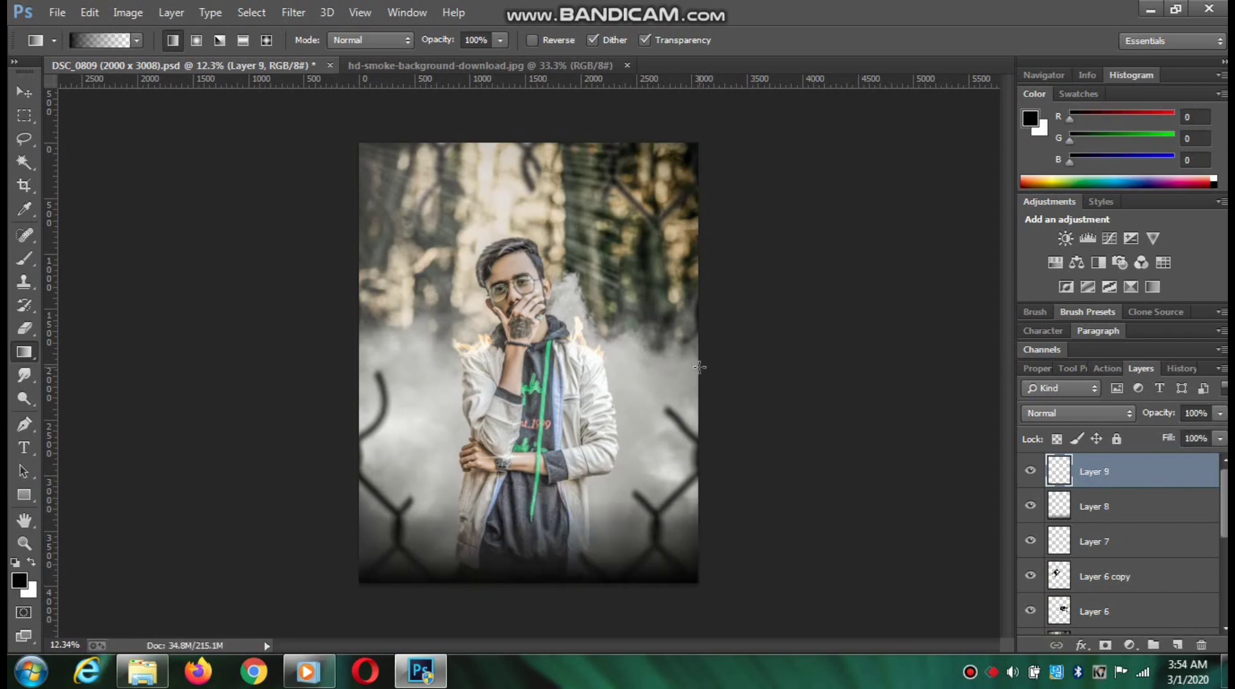
drag(642, 372, 641, 372)
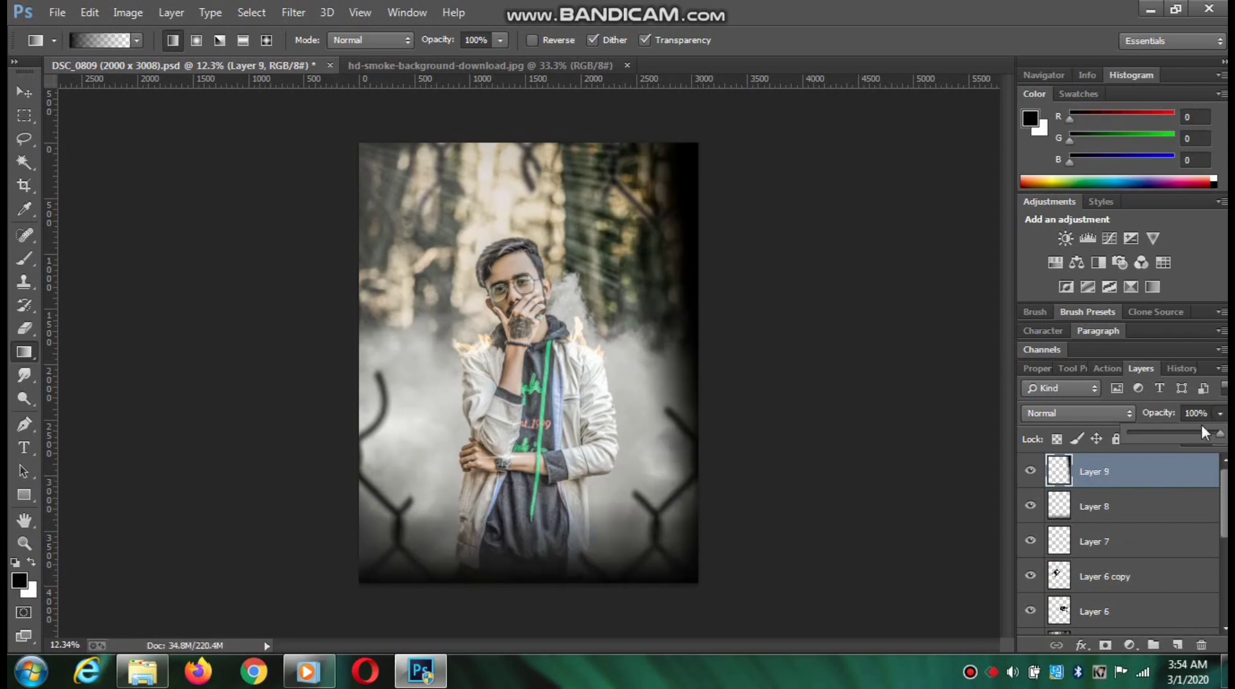
drag(1201, 427, 1176, 433)
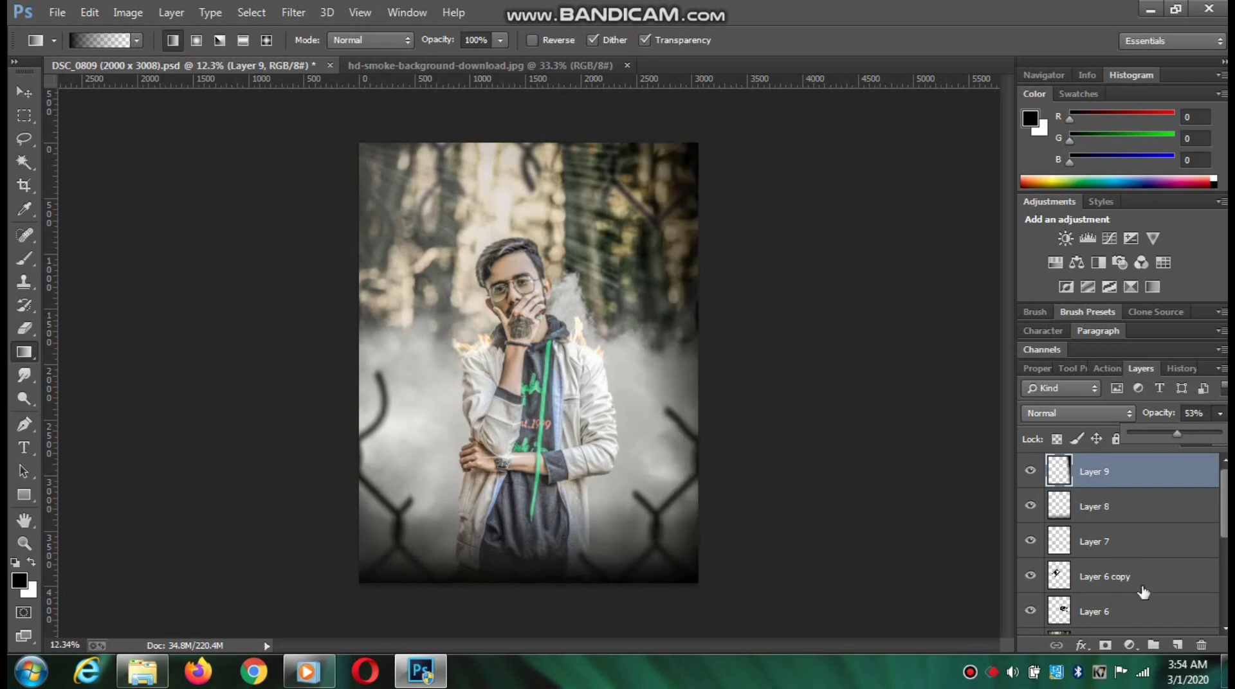
Add a new layer, draw a short white-to-transparent gradient inward from the photo's left edge, and lower the layer opacity to 23%.
click(1176, 645)
click(30, 565)
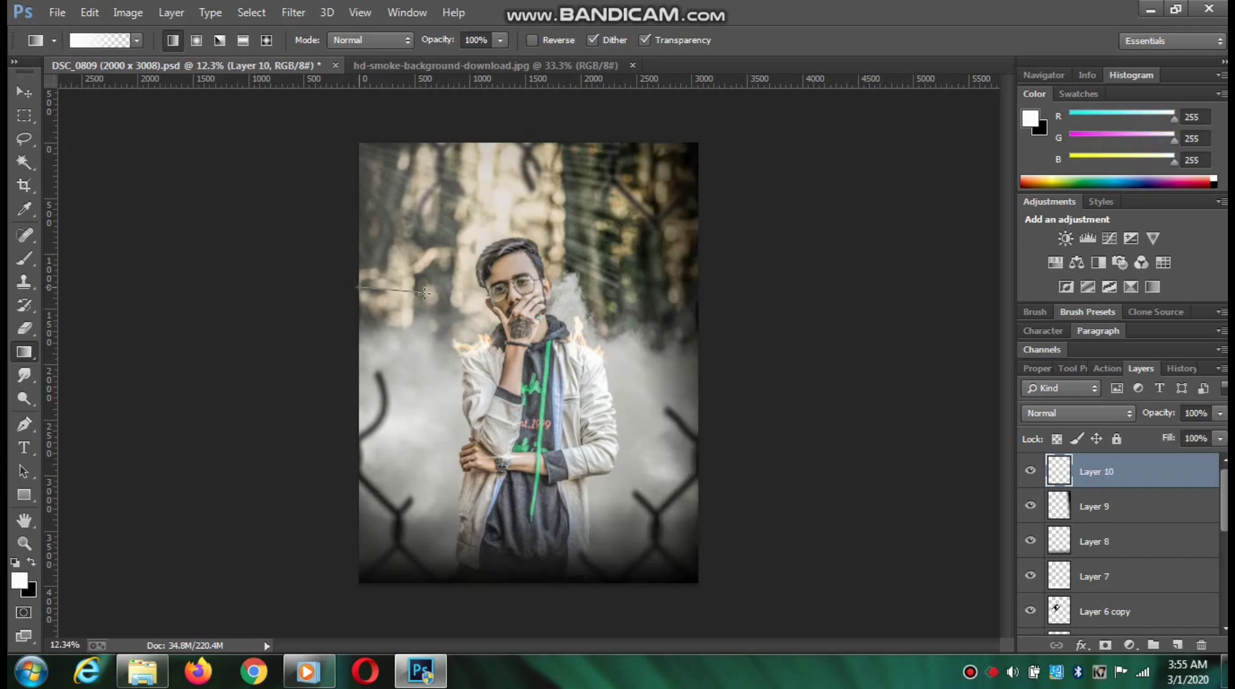
drag(425, 293, 426, 293)
drag(1219, 413, 1148, 430)
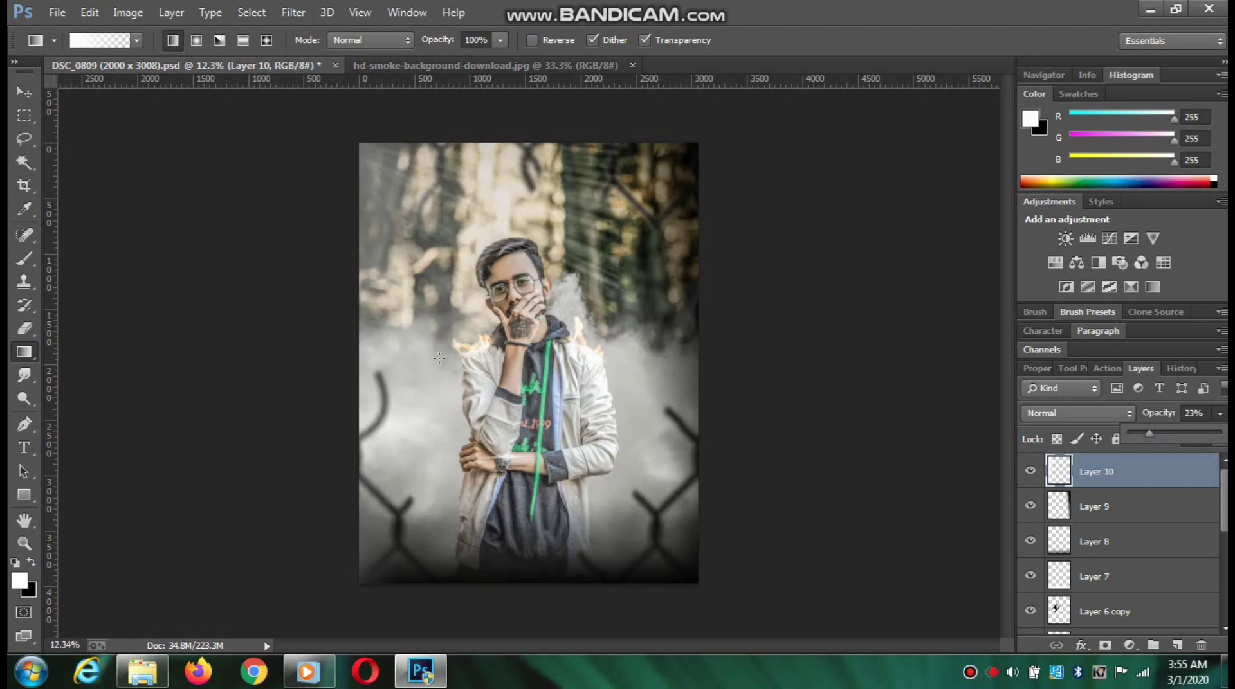
Adjust the eraser brush and erase the white gradient along the lower part of the photo's left edge.
key(e)
right_click(594, 460)
drag(595, 461, 600, 461)
mouse_move(368, 490)
mouse_down()
mouse_move(384, 471)
mouse_move(375, 573)
mouse_move(374, 553)
mouse_up()
key(v)
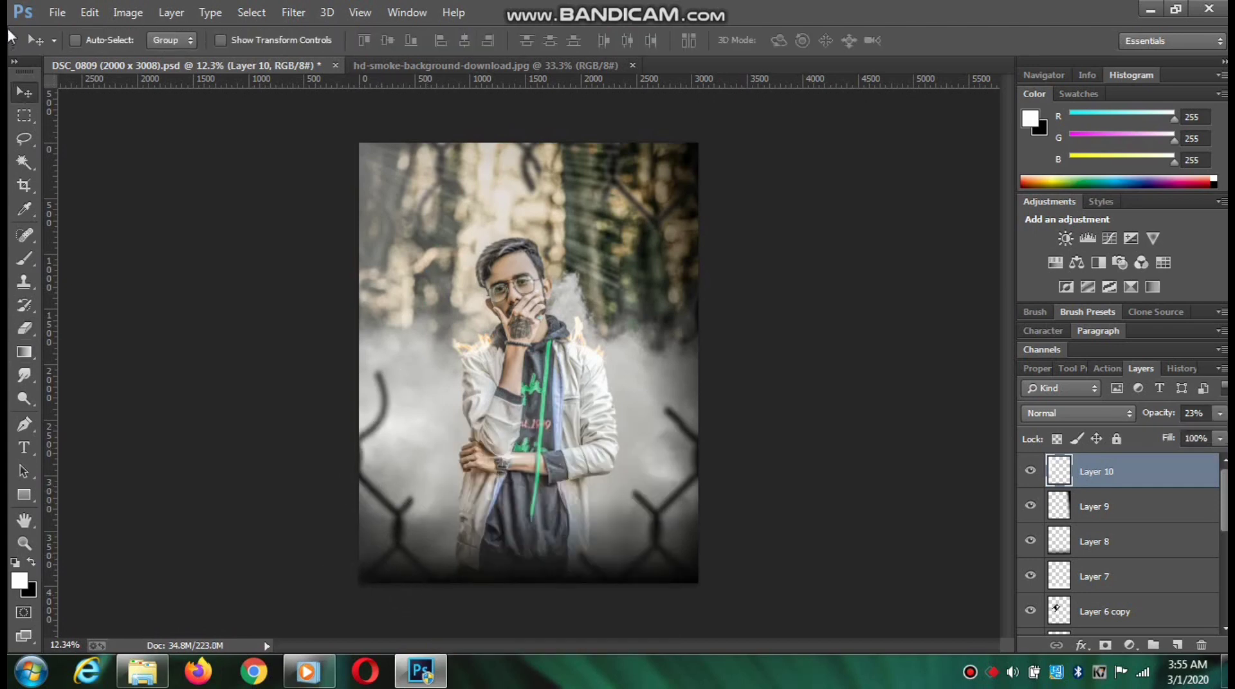
scroll(548, 245, up, 2)
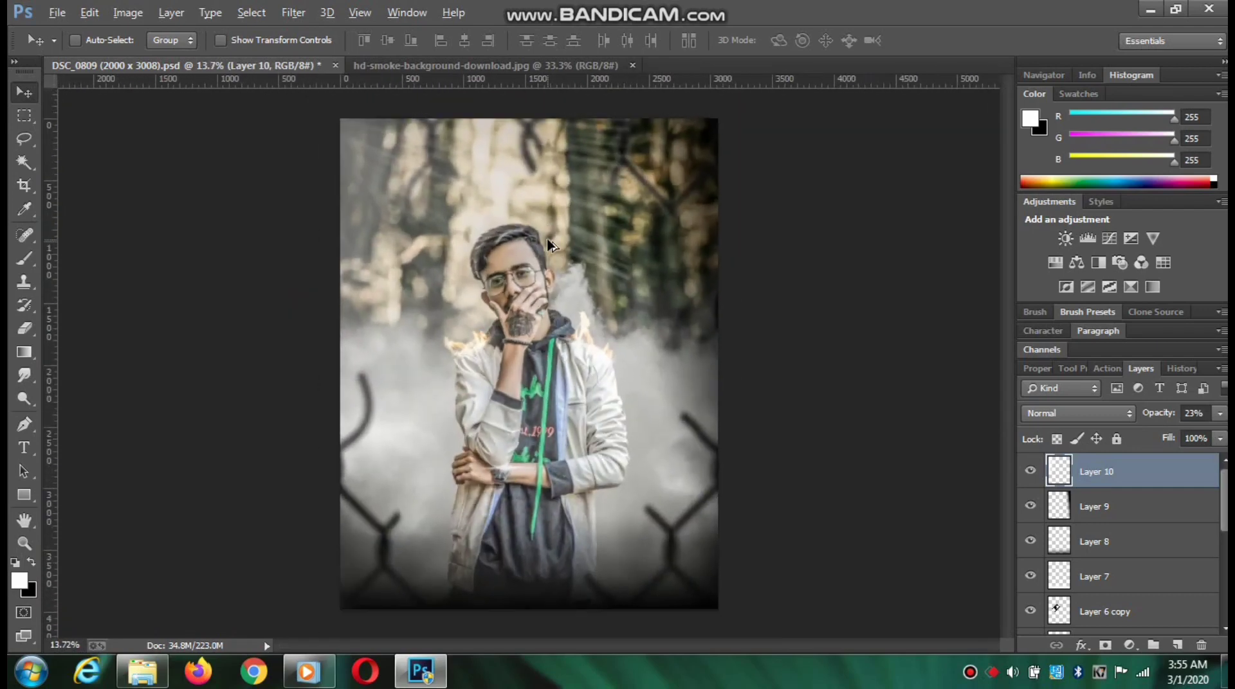
scroll(549, 245, down, 1)
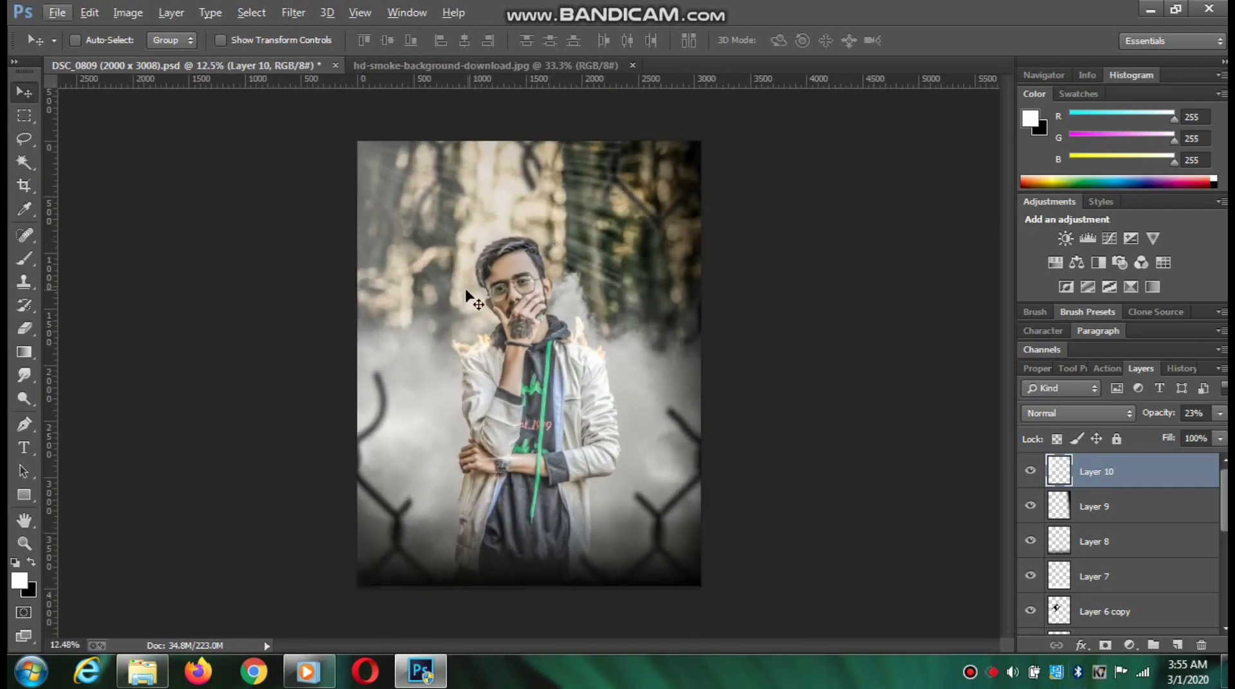
key(Left)
key(Escape)
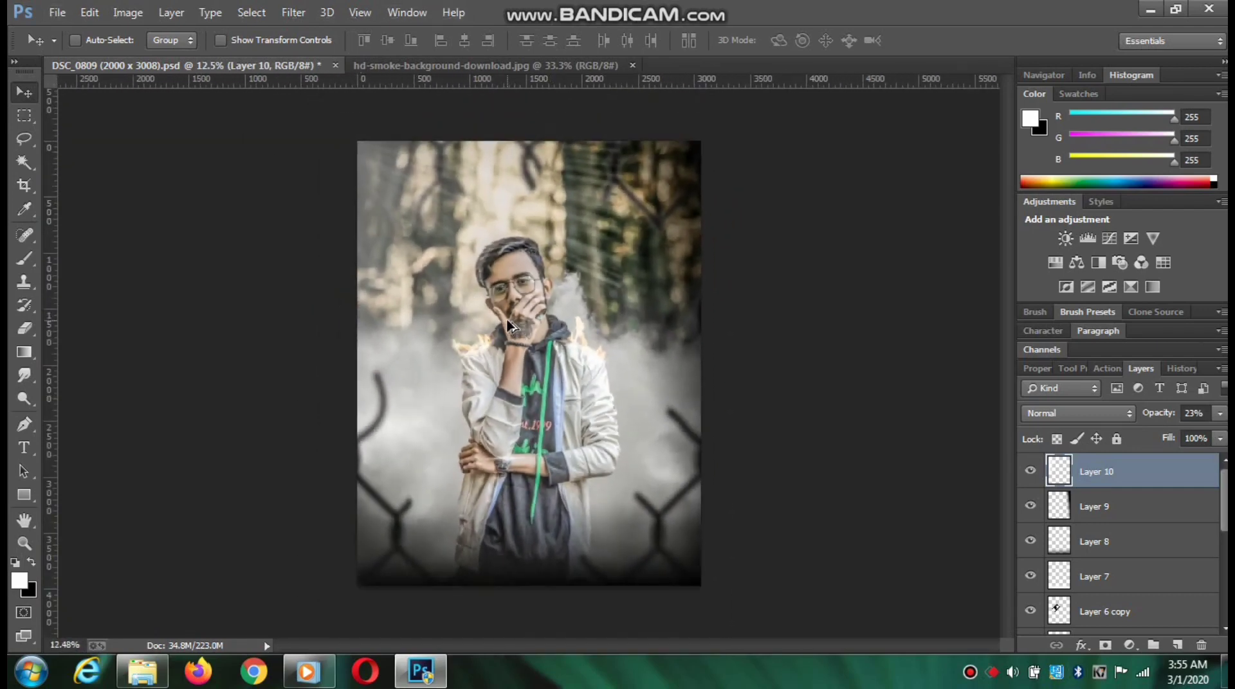